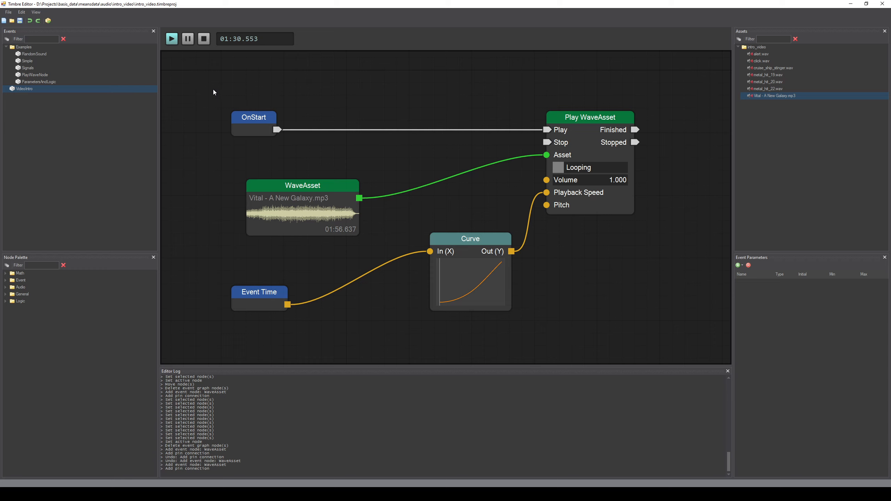
Step: Play, pause and stop the VideoIntro event preview
click(187, 39)
click(171, 41)
click(171, 40)
click(207, 40)
Step: Expand the Math, Vector, Float and Event categories in the node palette
click(5, 273)
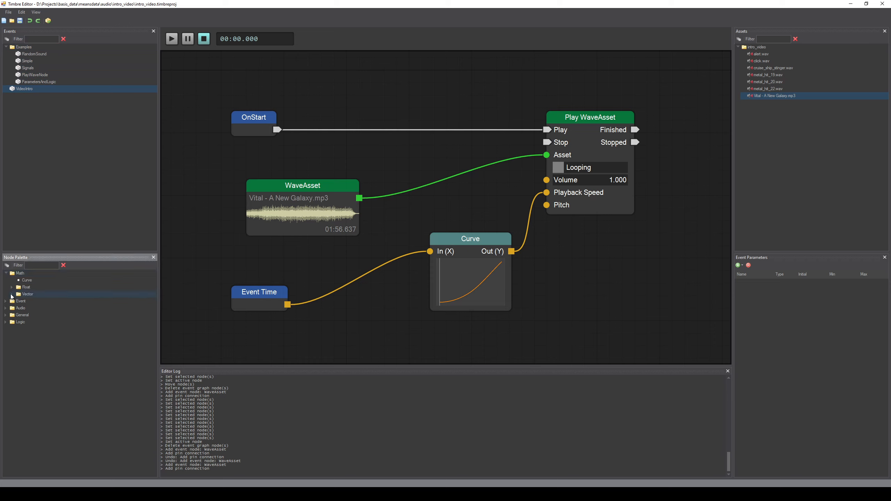
click(11, 294)
click(11, 287)
click(5, 385)
Step: Place an Int Parameter node in the graph and undo the addition
drag(33, 412, 593, 277)
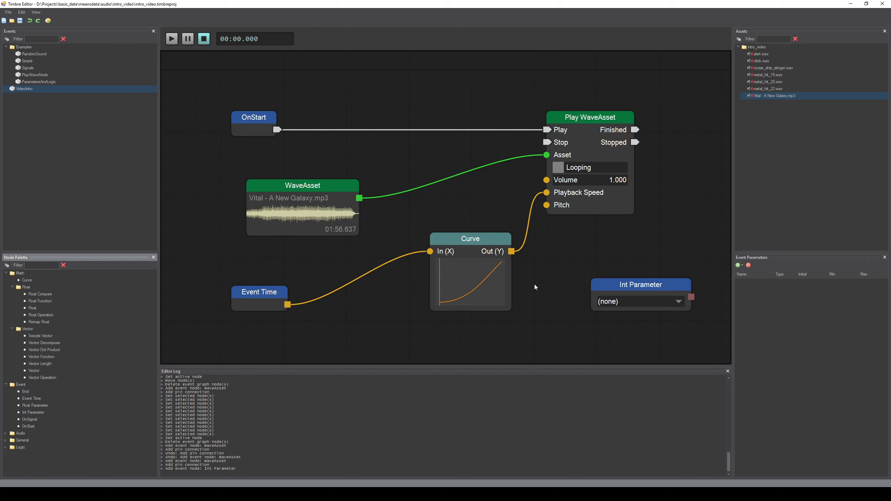
key(ctrl+z)
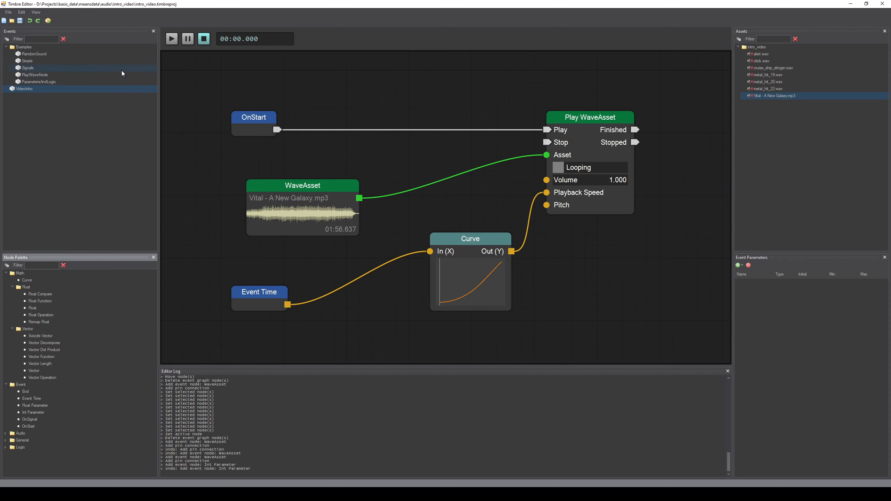
Step: Create a new node graph event and name it HellowWorld
right_click(36, 127)
mouse_move(62, 140)
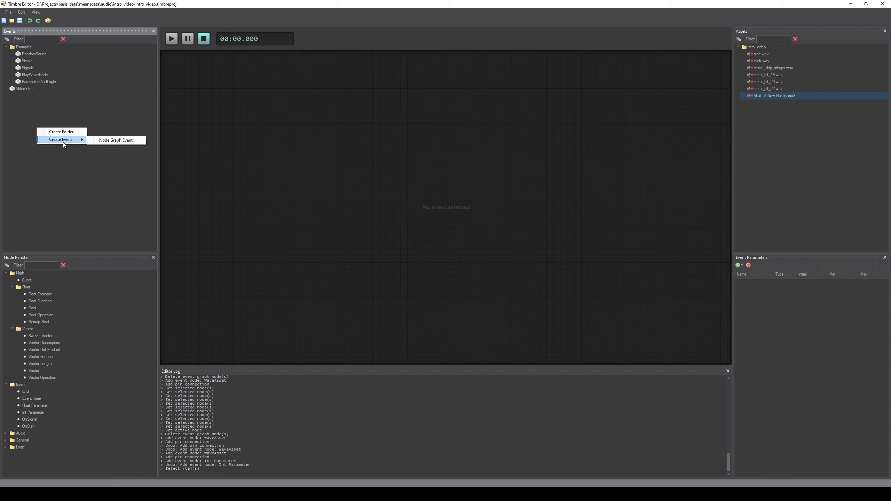
click(120, 140)
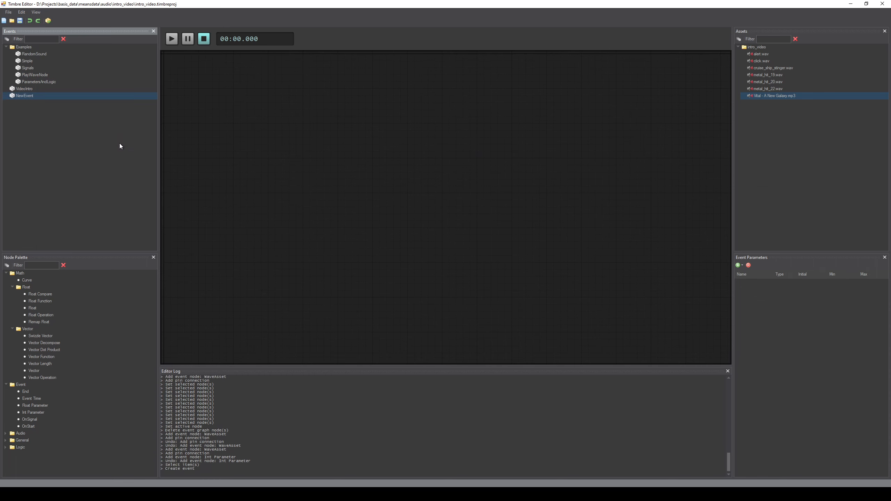
click(25, 98)
text(HellowWorld)
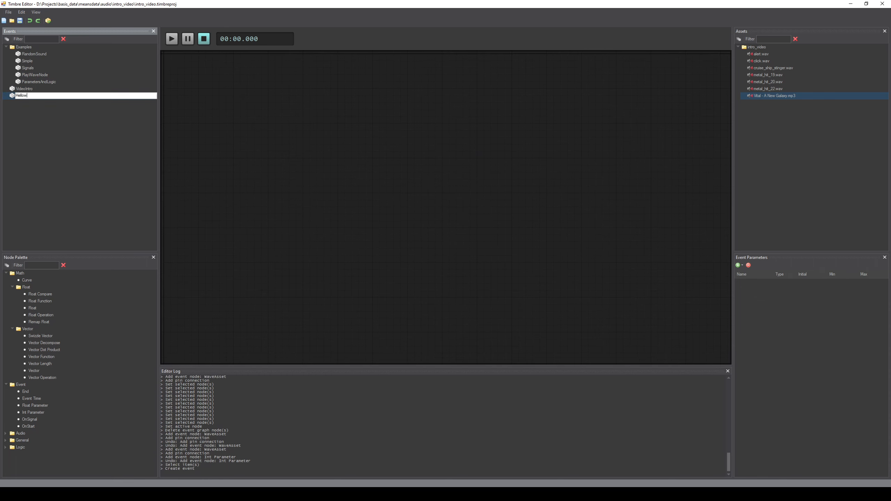
key(Return)
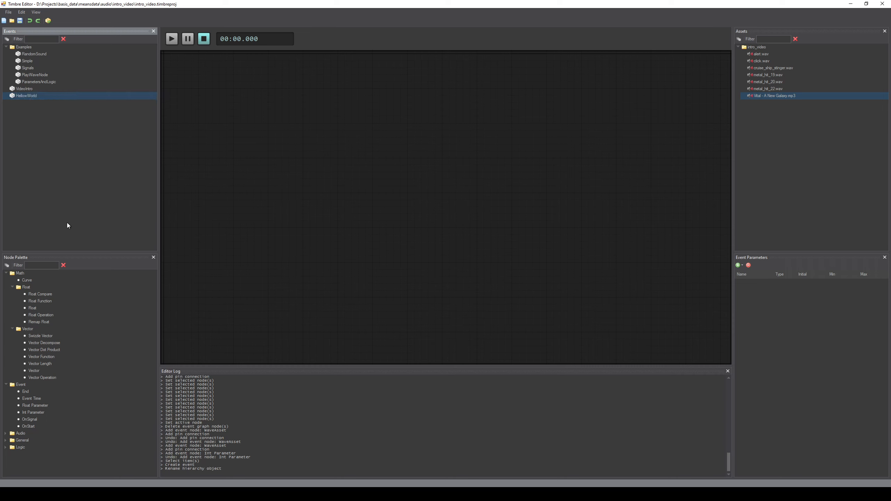
Step: Add an OnStart node to the HellowWorld graph
drag(35, 427, 292, 178)
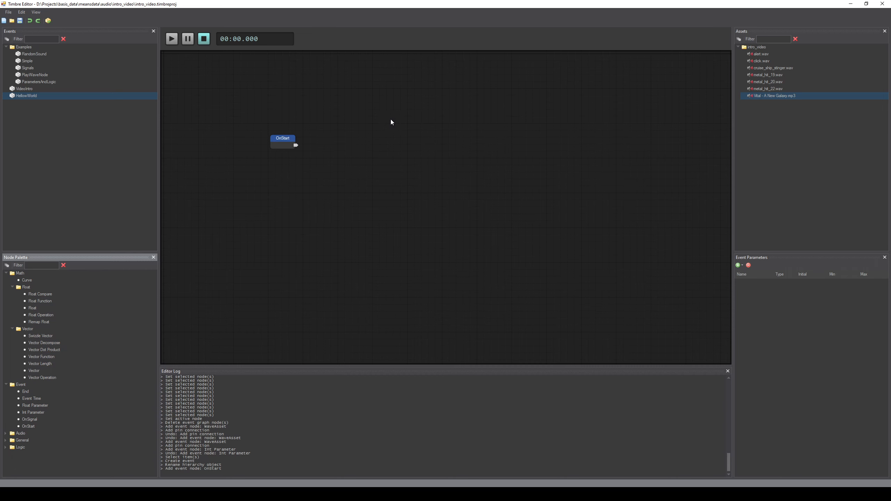
drag(364, 113, 386, 145)
scroll(345, 170, up, 1)
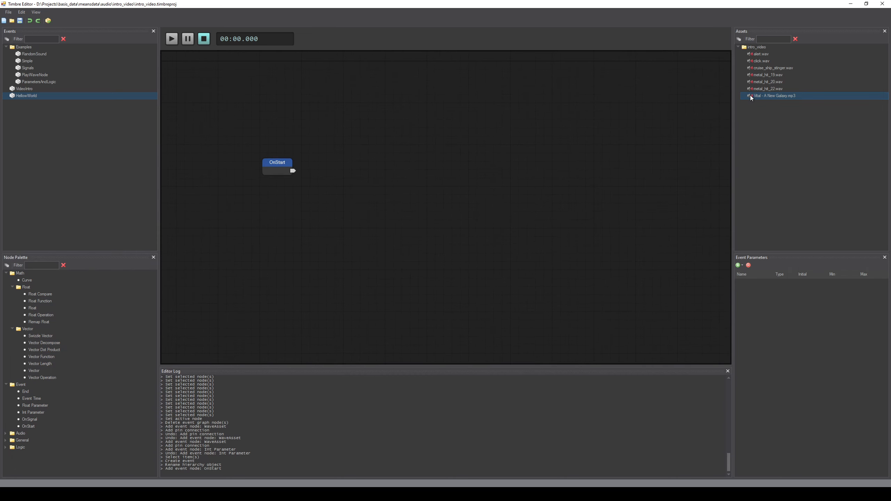
Step: Filter the node palette for play and add a Play WaveAsset node beside OnStart
click(48, 266)
text(play)
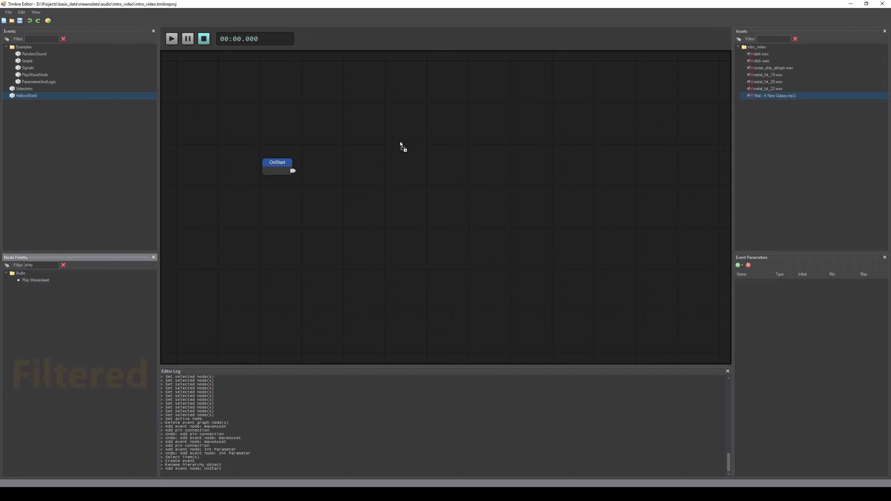
drag(400, 143, 361, 158)
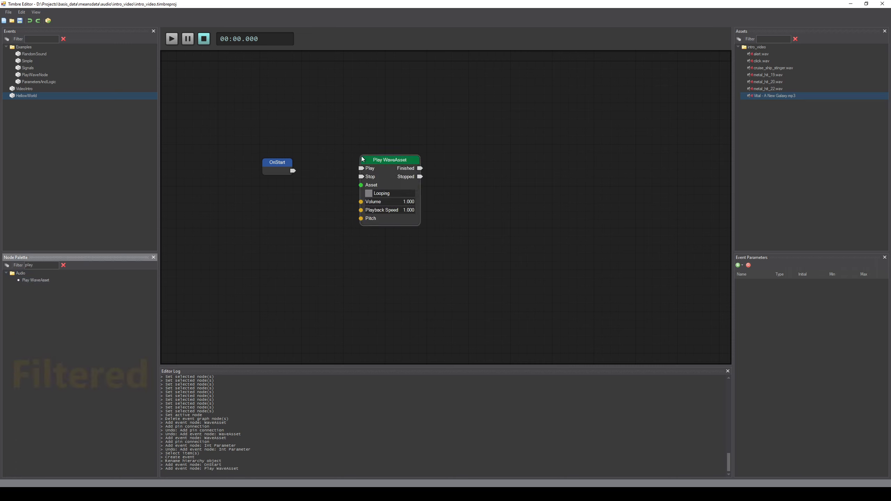
Step: Connect the OnStart output to the Play WaveAsset node's Play input
drag(292, 170, 379, 163)
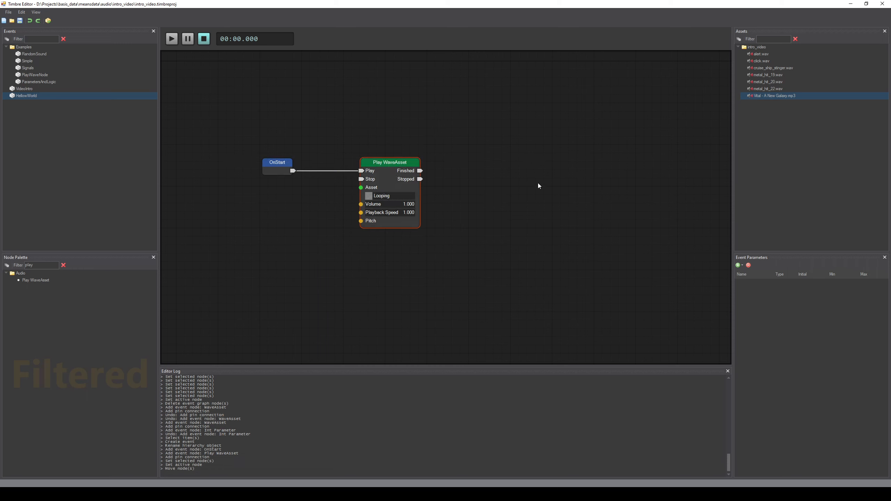
click(556, 179)
drag(542, 188, 575, 196)
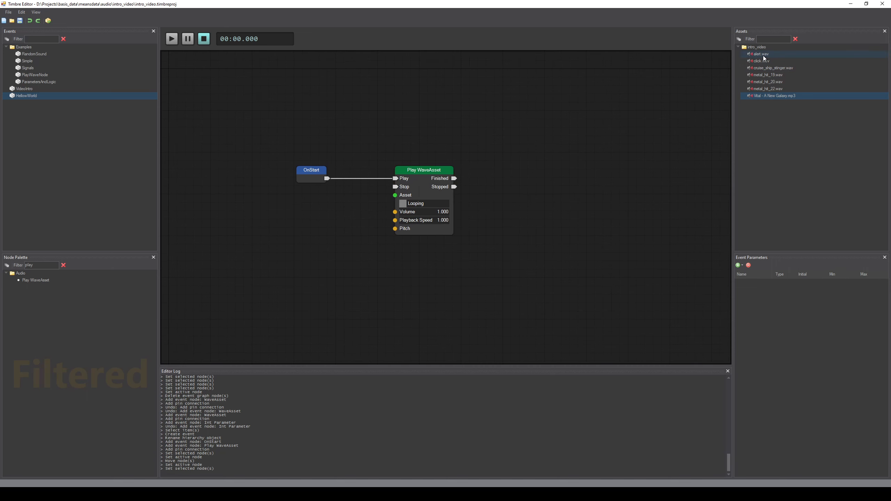
Step: Add an alert.wav WaveAsset node and connect it to the Play WaveAsset's Asset input
drag(763, 56, 338, 245)
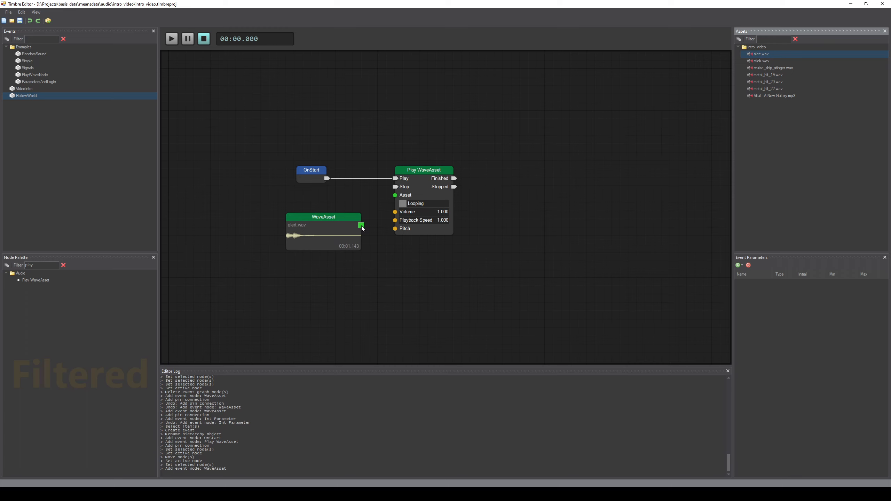
drag(361, 226, 396, 197)
Step: Play the HellowWorld event several times to preview the sound
key(space)
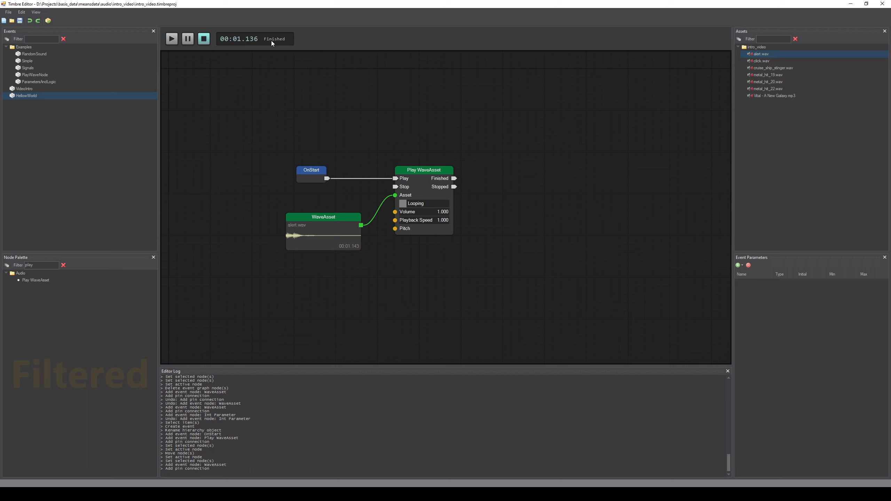
key(space)
key(space)
key(space)
click(171, 40)
scroll(240, 110, up, 2)
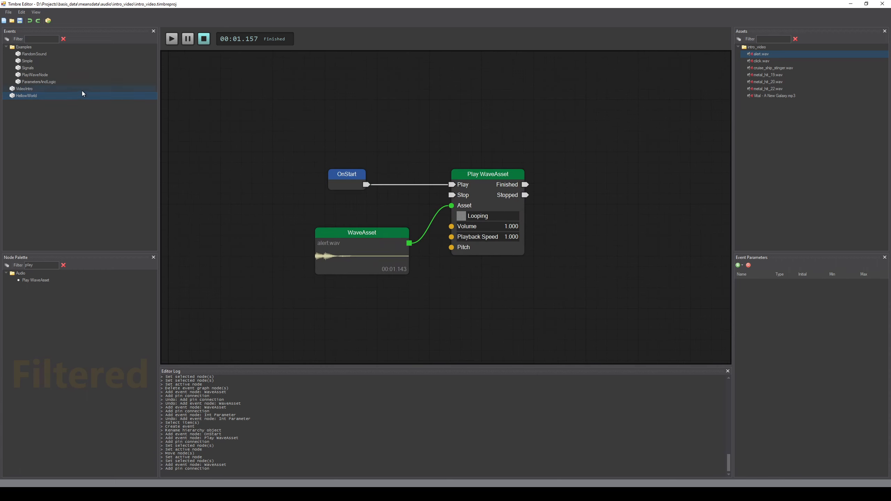
Step: Open the Simple example event graph and zoom in on its nodes
click(48, 62)
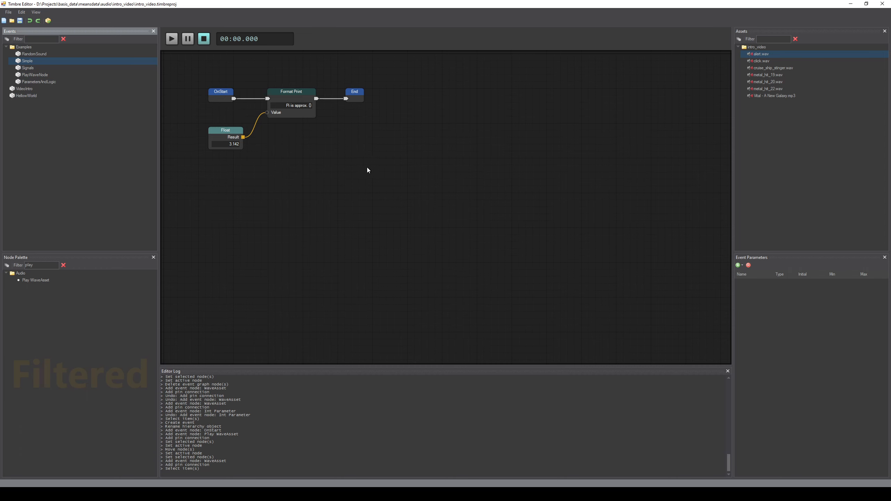
drag(356, 167, 498, 234)
scroll(462, 201, up, 2)
drag(464, 199, 461, 235)
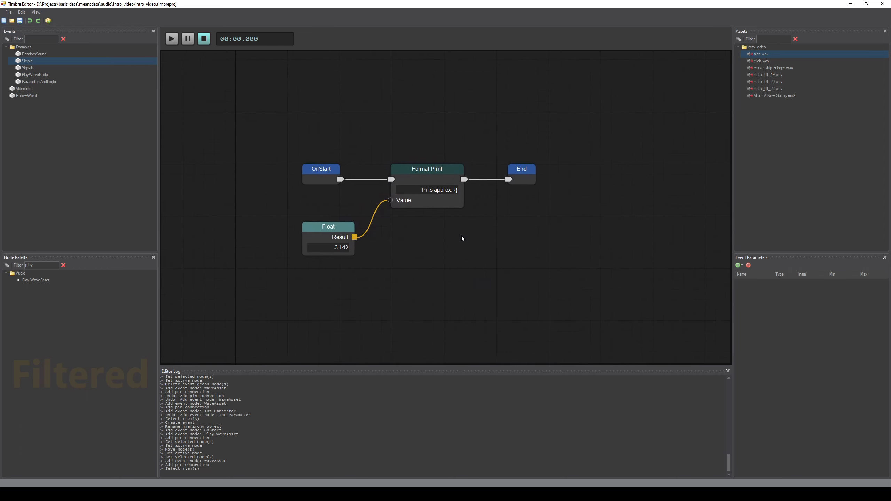
scroll(462, 238, up, 2)
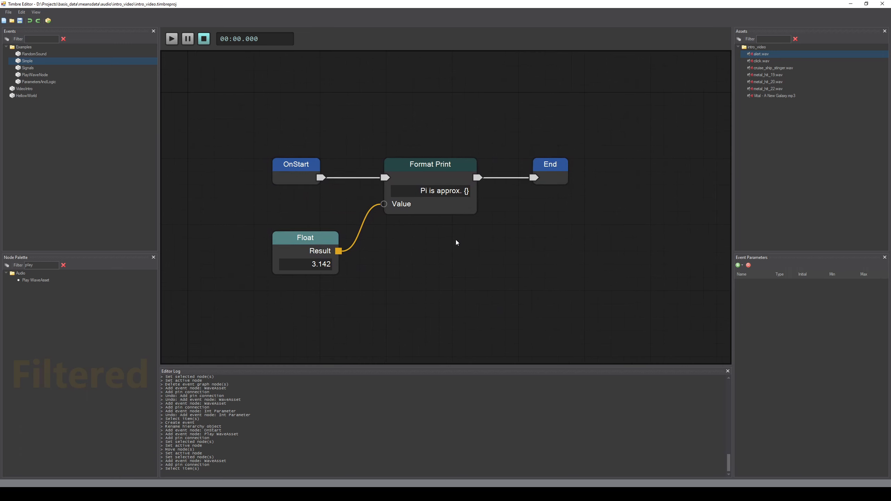
Step: Run the Simple event and highlight its printed line in the editor log
click(171, 39)
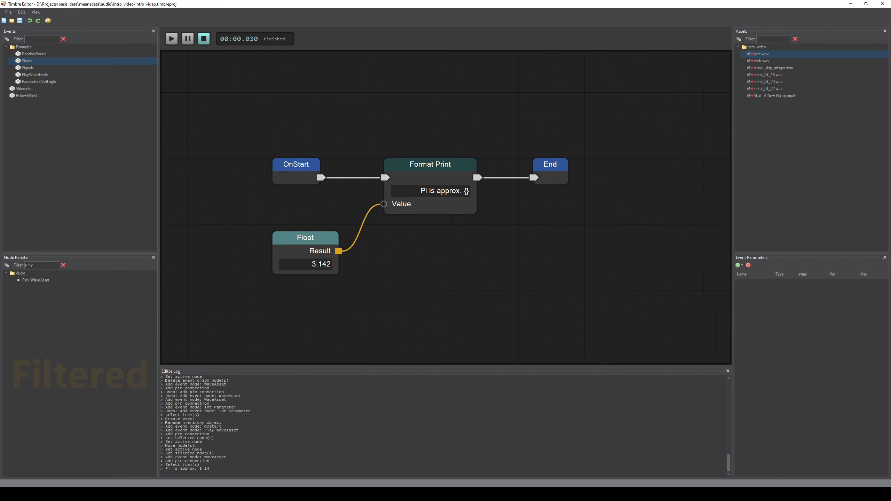
drag(214, 468, 166, 467)
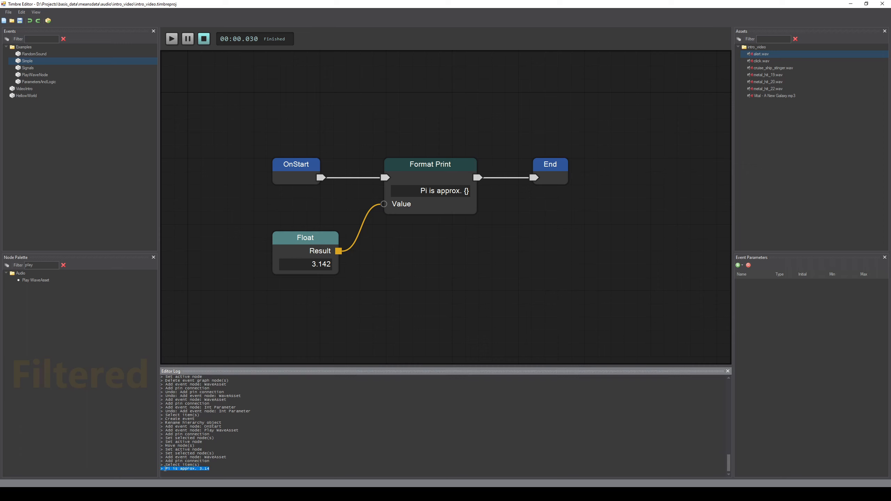
Step: Open the Float node's value editor and close it again without changes
click(313, 268)
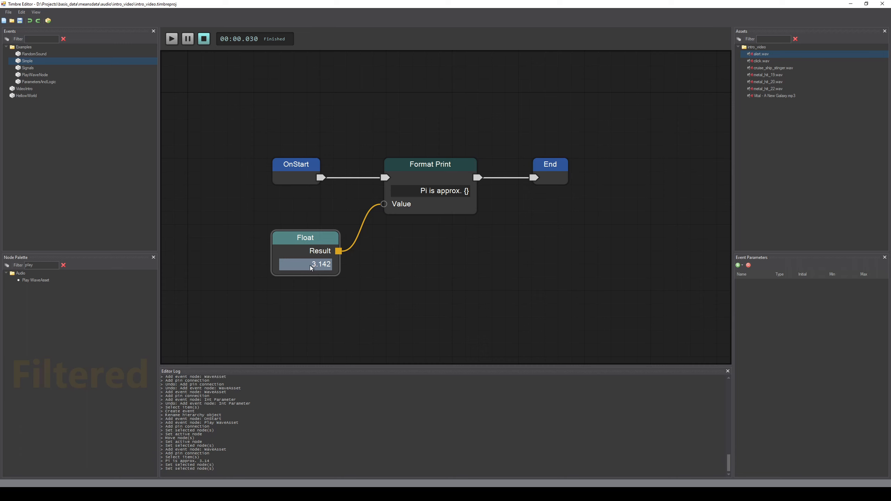
double_click(313, 268)
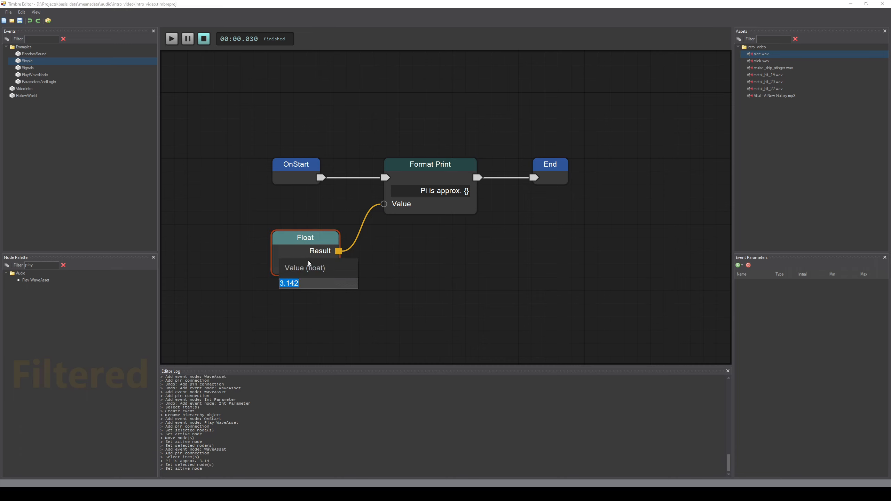
key(Return)
click(361, 294)
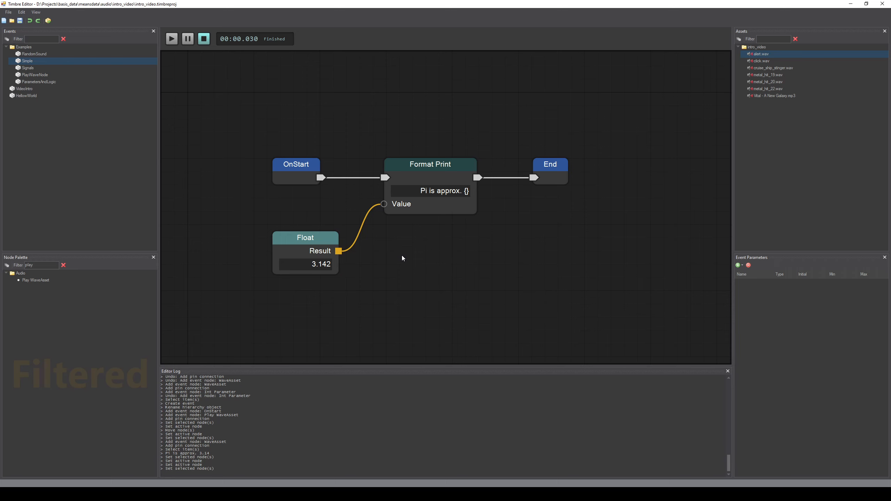
Step: Clear the node palette filter
scroll(404, 256, up, 3)
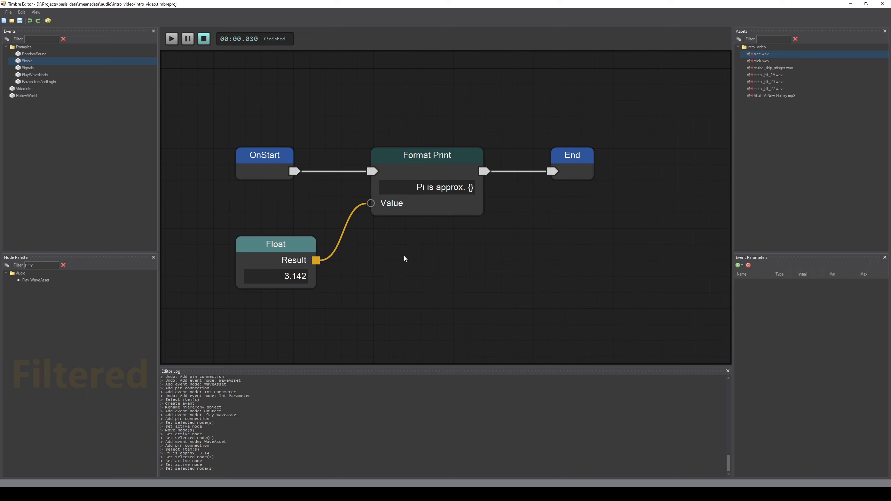
scroll(404, 257, up, 1)
scroll(404, 256, up, 1)
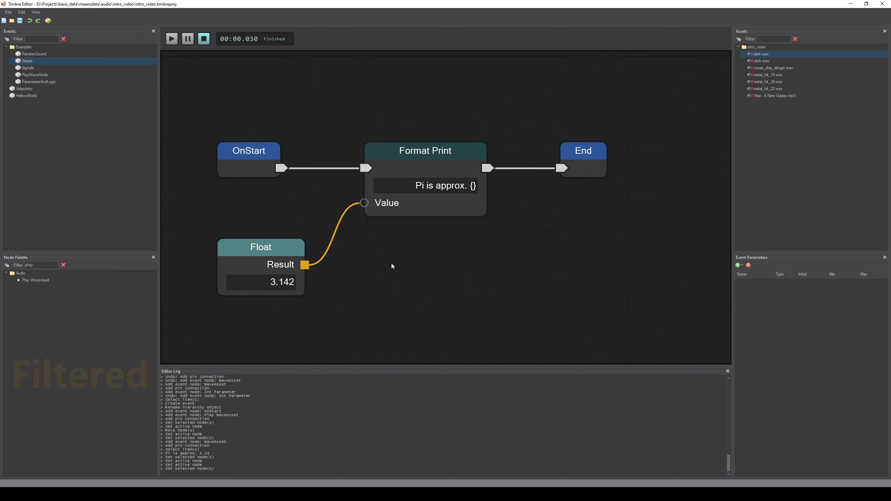
drag(391, 263, 405, 264)
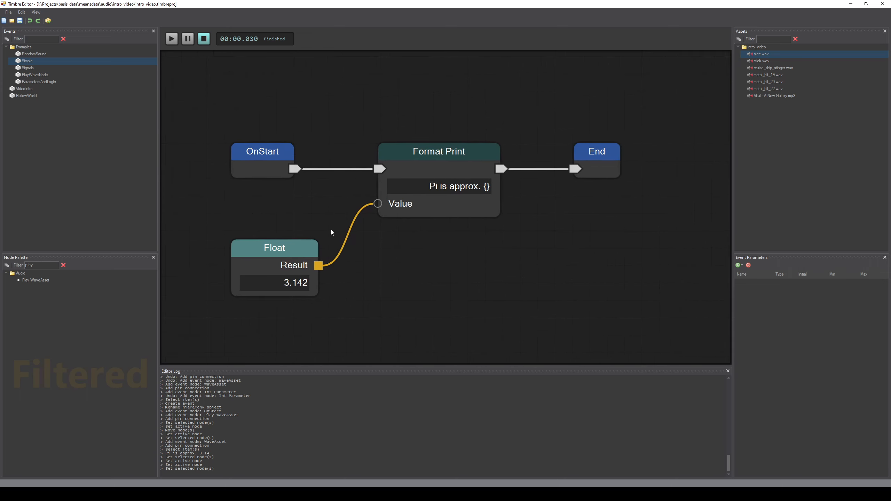
click(64, 266)
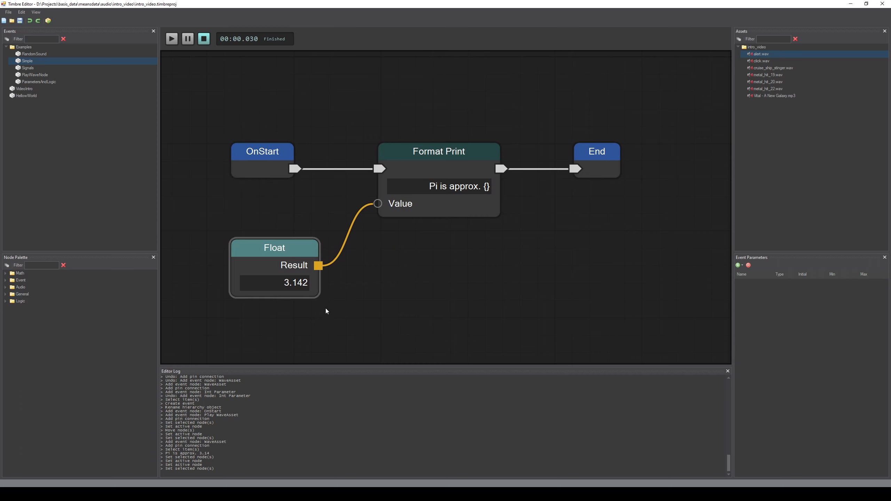
drag(766, 89, 434, 319)
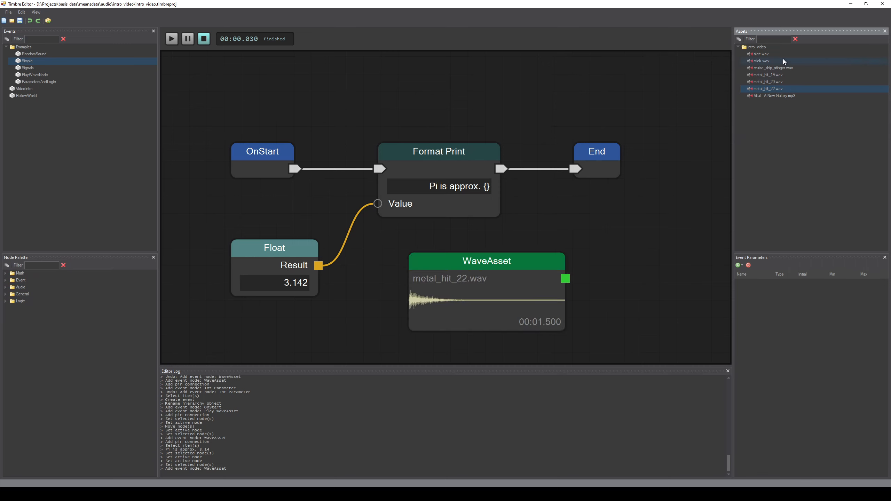
click(501, 276)
key(Delete)
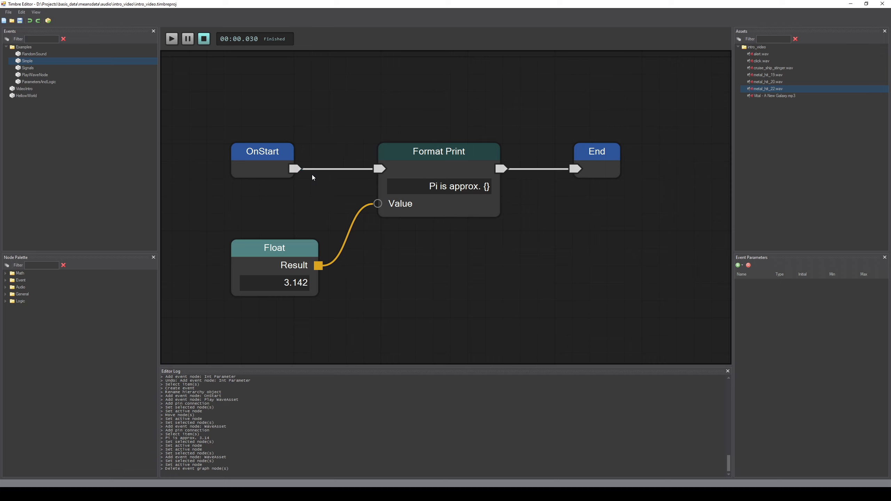
Step: Inspect the OnStart and Format Print nodes and the Float-to-Value connection in the Simple graph
click(262, 174)
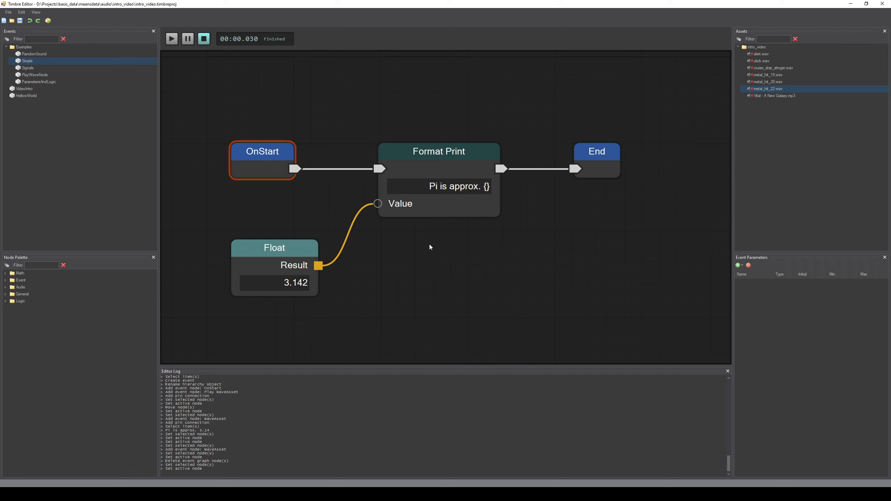
click(437, 209)
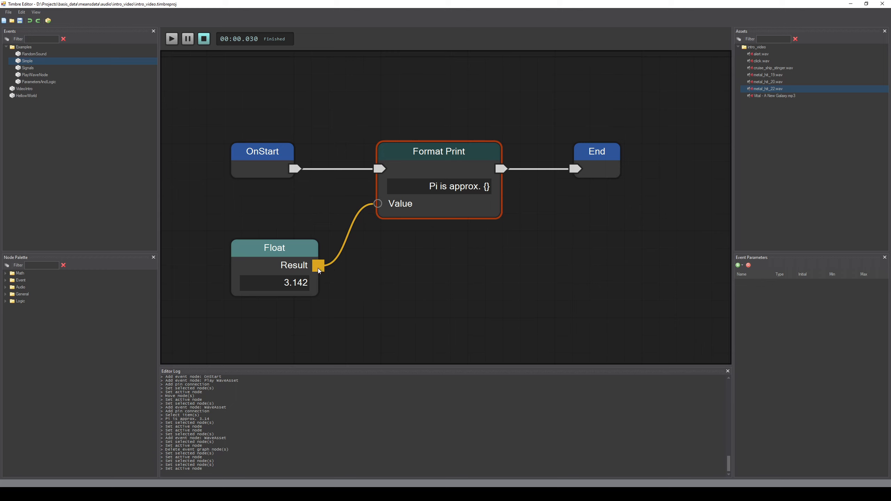
drag(318, 266, 371, 208)
drag(379, 258, 398, 254)
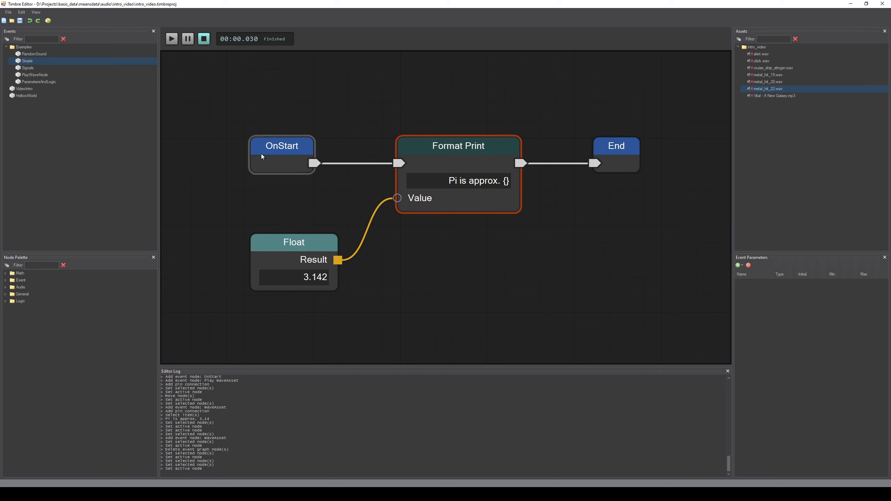
click(282, 151)
click(459, 160)
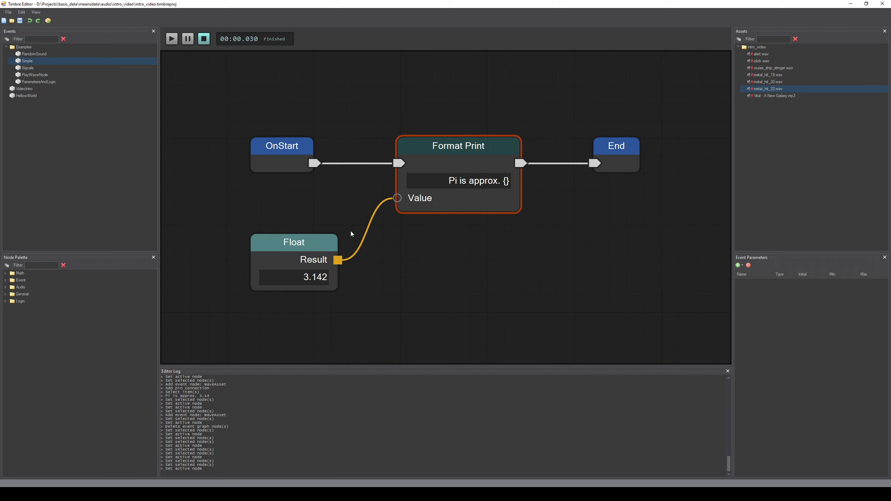
Step: Set the Float node's value to 1, run the Simple event, and highlight its printed line in the editor log
click(285, 282)
text(1)
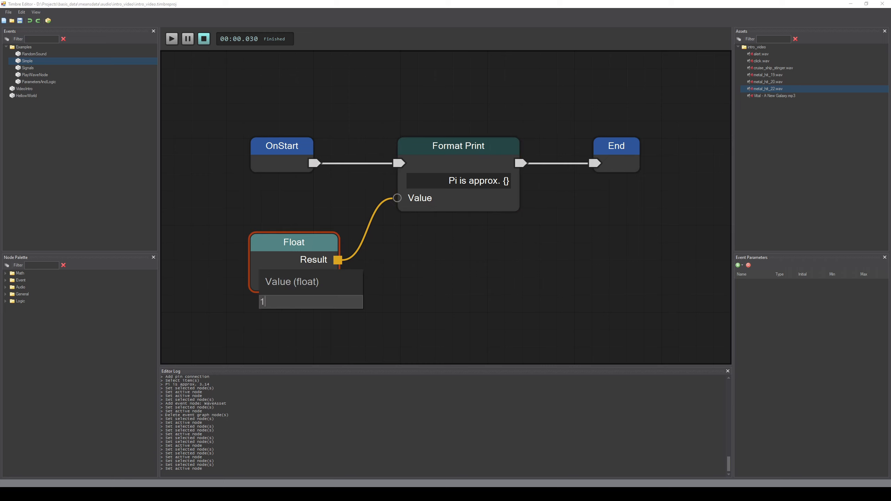
key(Return)
click(171, 39)
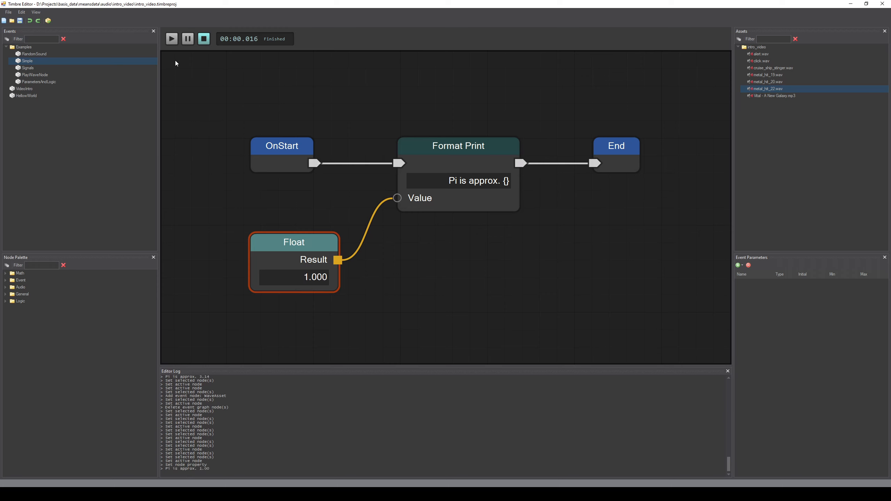
drag(213, 470, 173, 469)
Step: Undo the Float value change
click(391, 294)
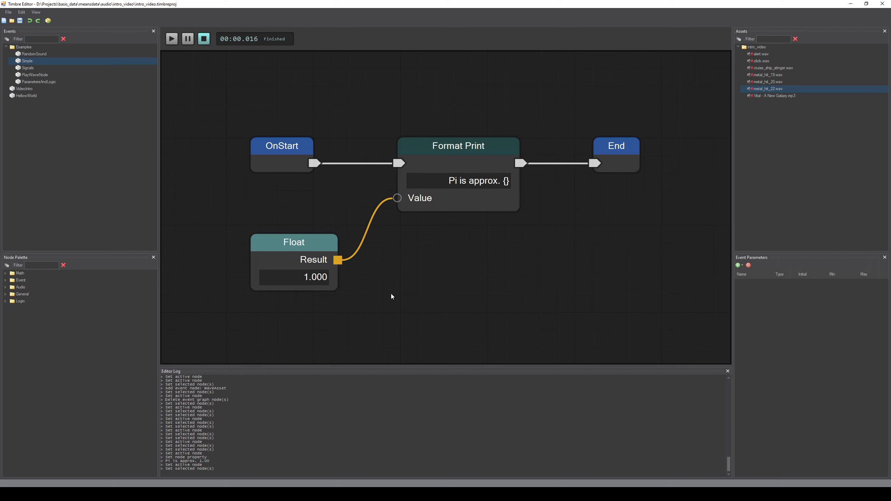
key(ctrl+z)
key(ctrl+z)
key(ctrl+z)
Step: Change the Format Print string to "Hello! Pi is approx. {}"
click(418, 268)
drag(426, 260, 450, 273)
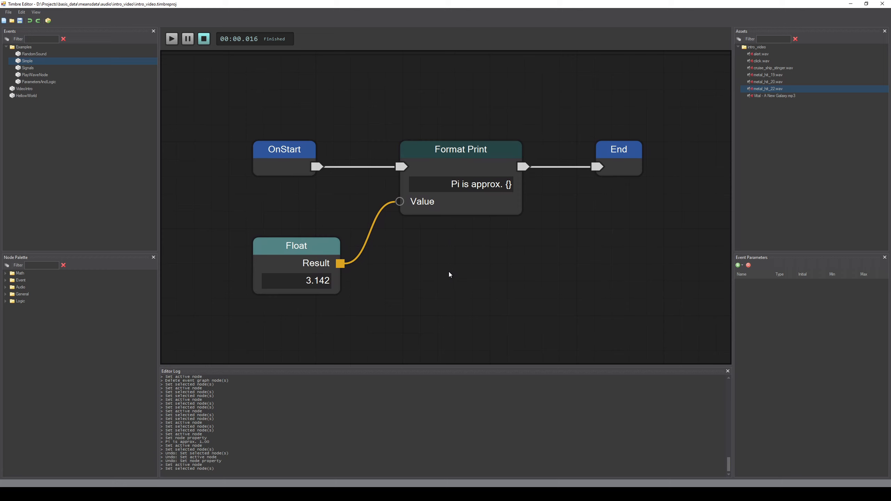
click(454, 185)
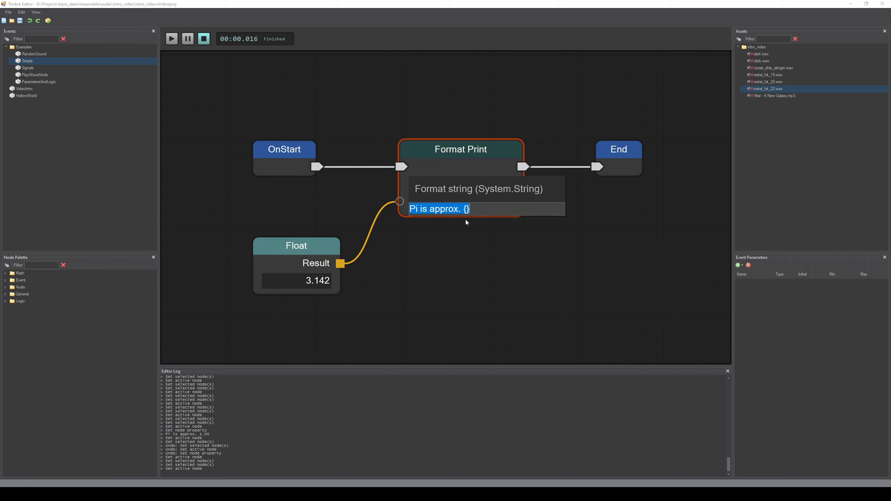
key(Home)
text(Hello!)
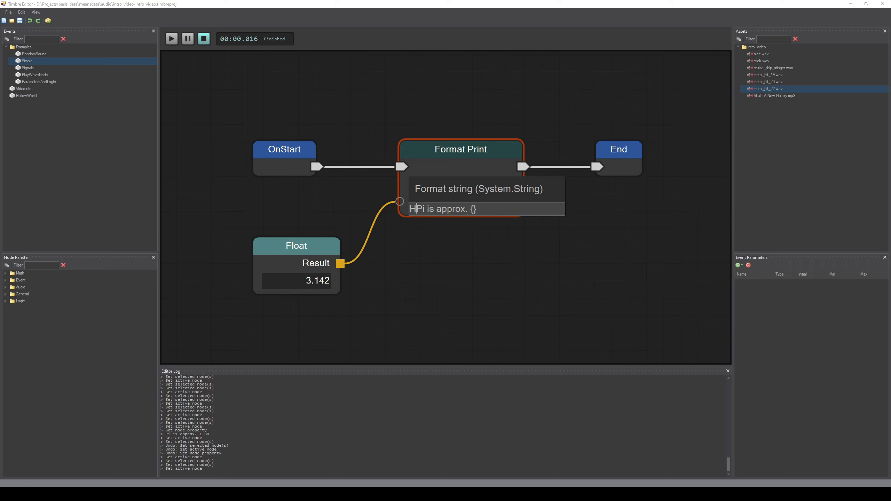
key(Return)
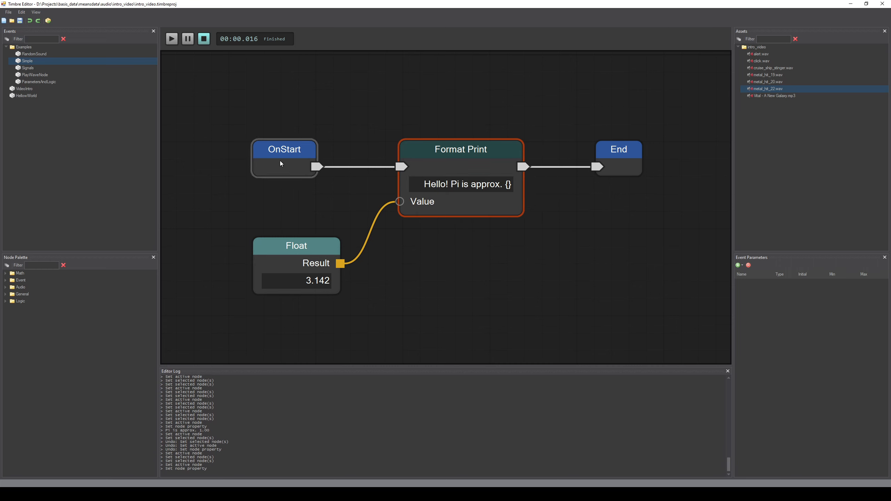
Step: Highlight the printed Hello line in the editor log
drag(235, 468, 176, 469)
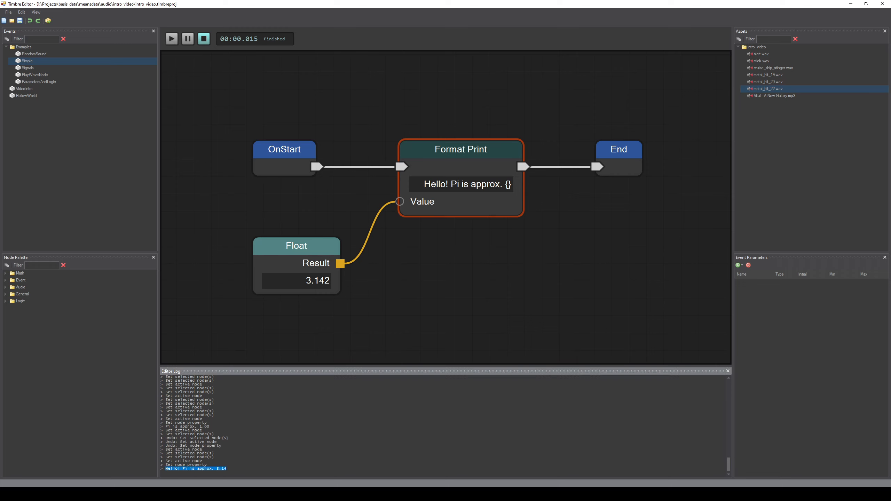
click(480, 292)
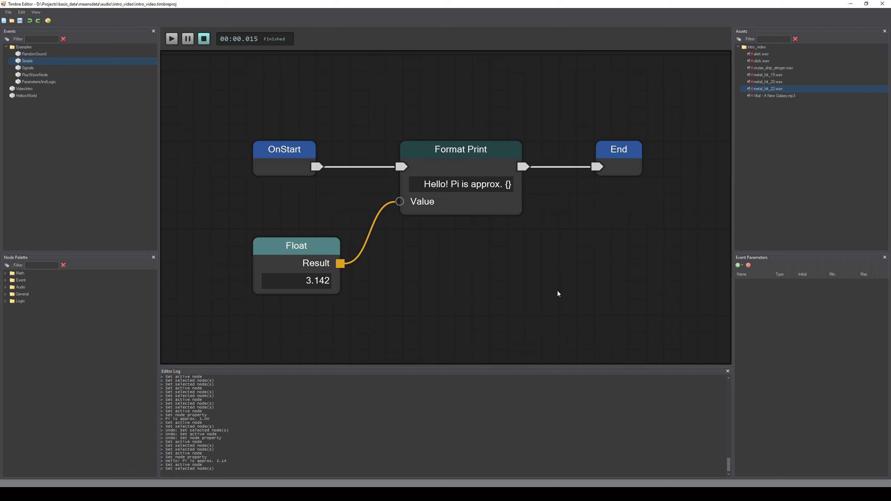
Step: Open the Signals example event and view the Float Function node's operation list without changing it
click(33, 69)
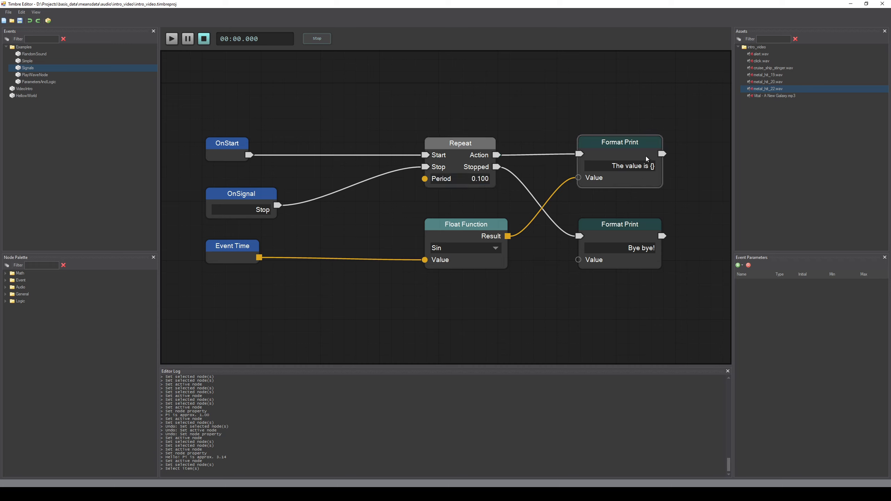
click(460, 248)
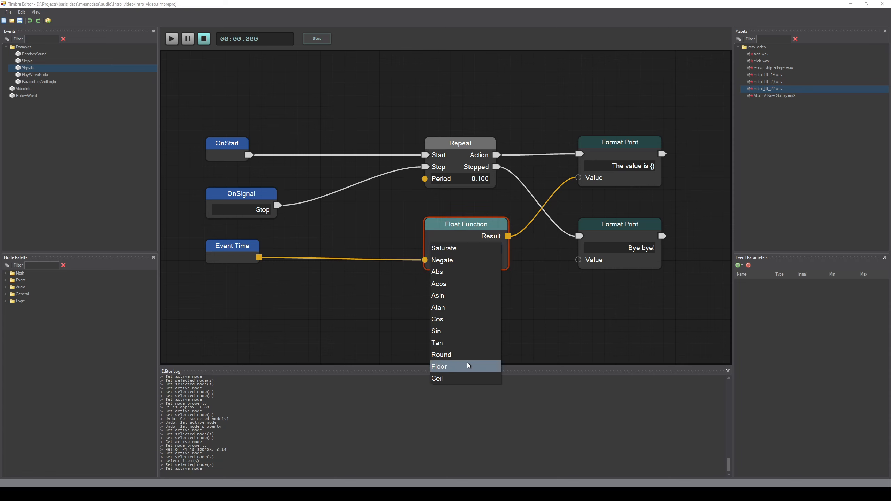
click(396, 256)
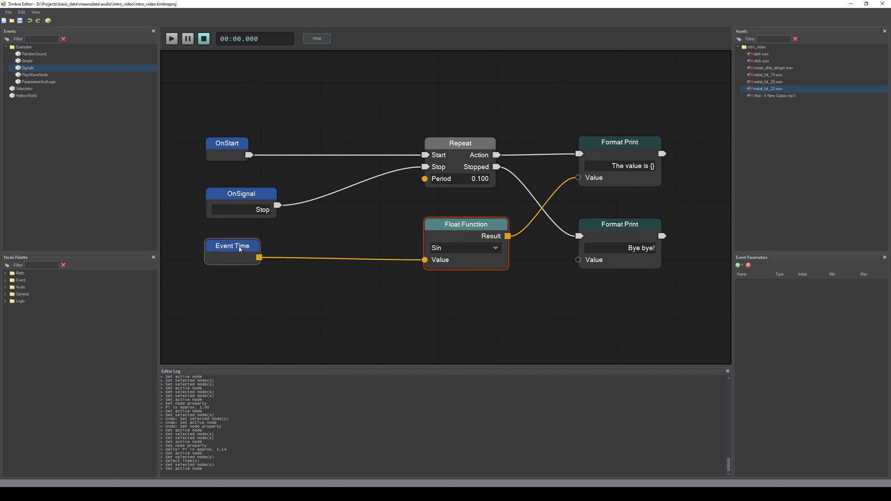
Step: Move the Event Time node slightly lower
drag(240, 246, 238, 250)
click(315, 286)
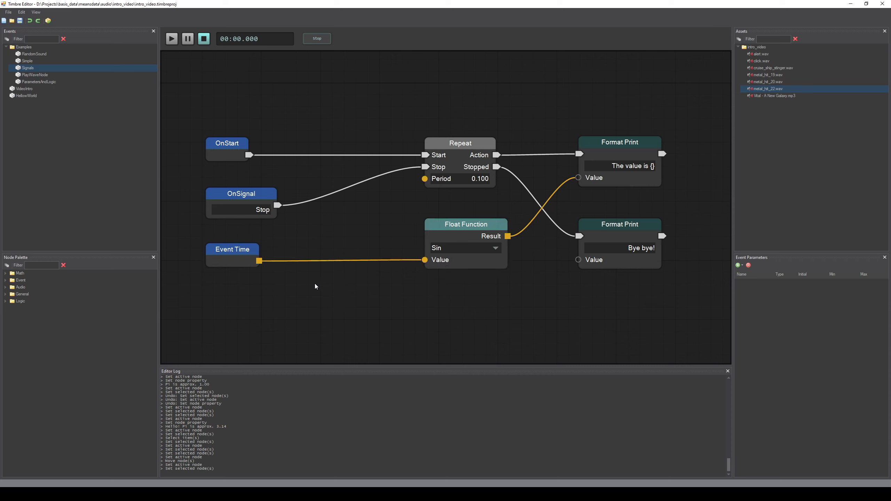
Step: Run the Signals event, stop it, and scroll through the printed values in the log
click(171, 38)
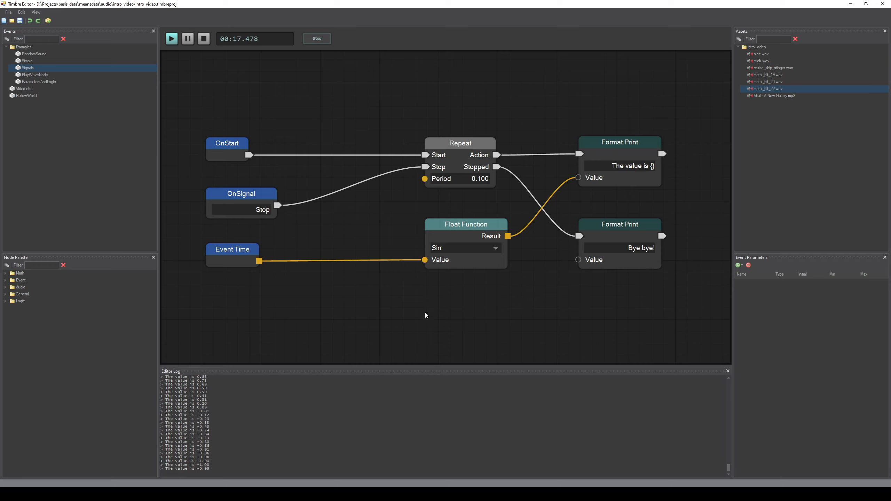
click(204, 39)
drag(212, 470, 214, 462)
click(240, 449)
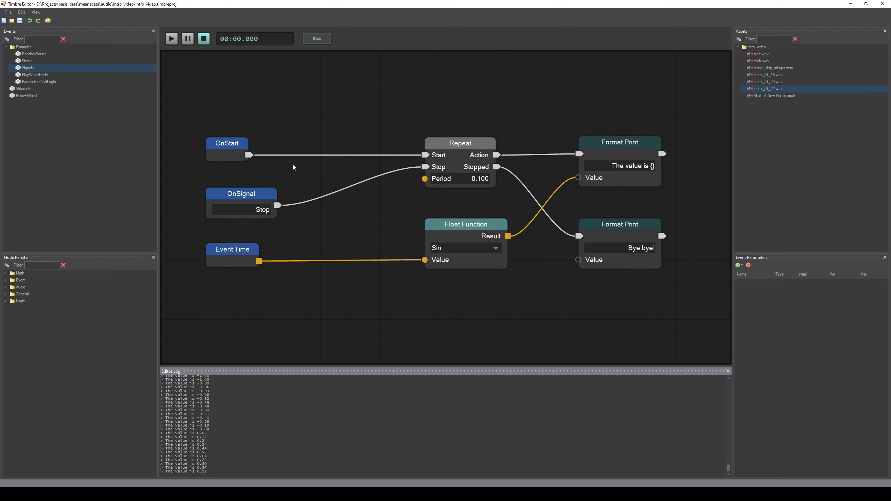
Step: Try renaming the OnSignal node's signal to Stop1 and undo the rename
click(239, 193)
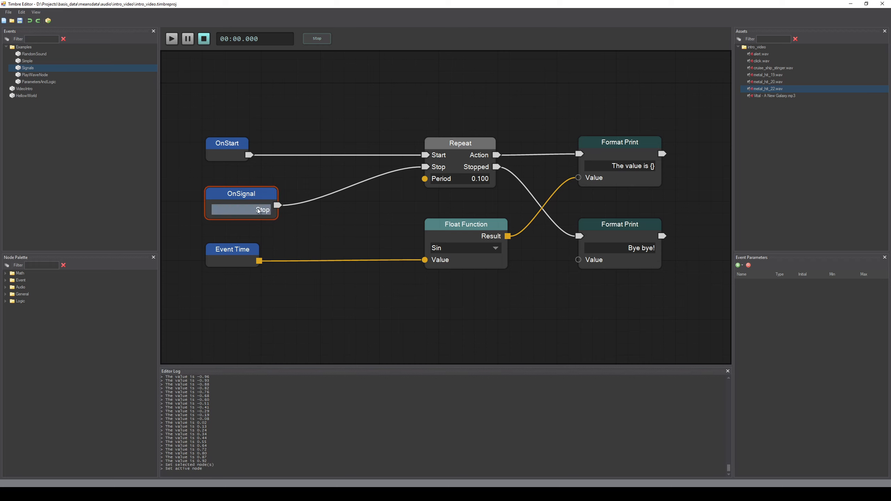
click(240, 210)
key(Escape)
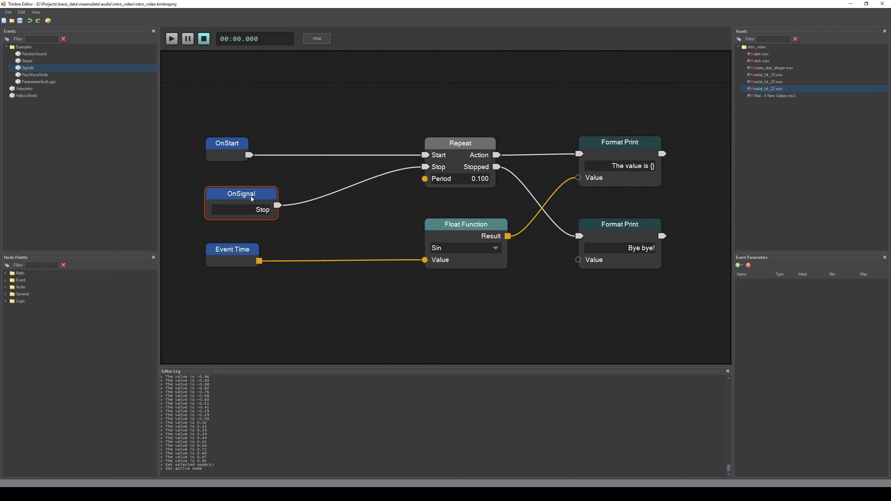
click(246, 209)
click(257, 225)
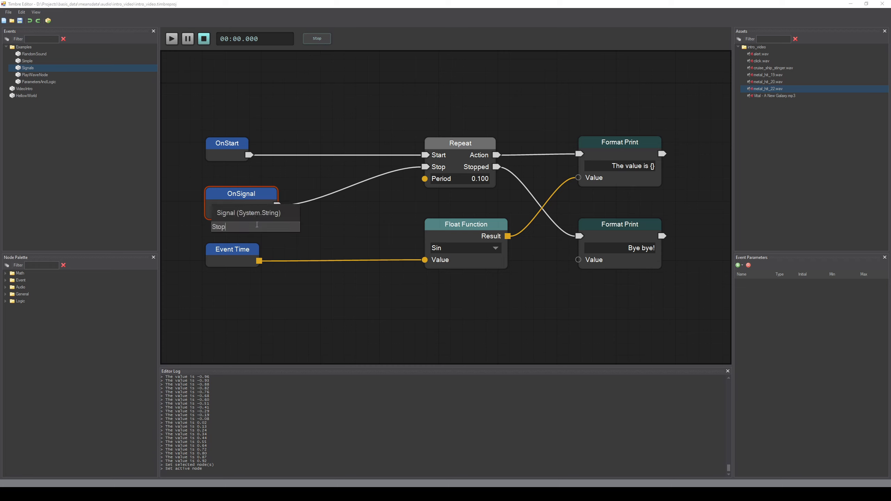
text(1)
key(Return)
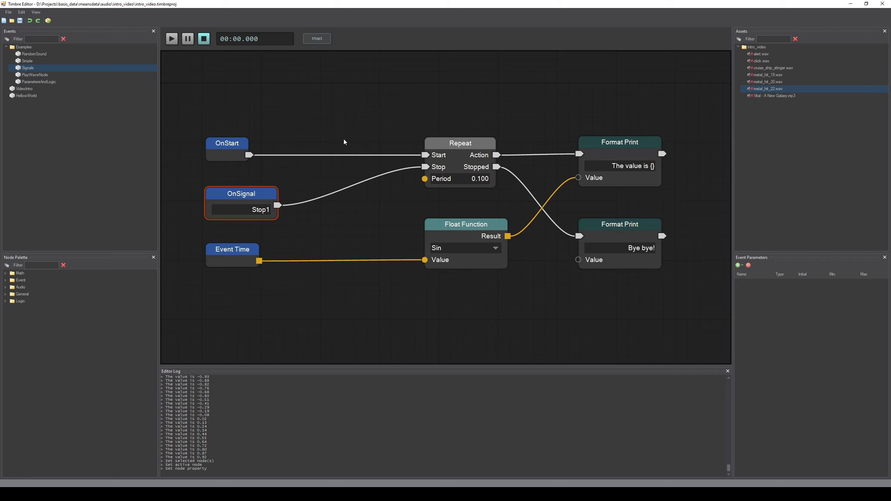
key(ctrl+z)
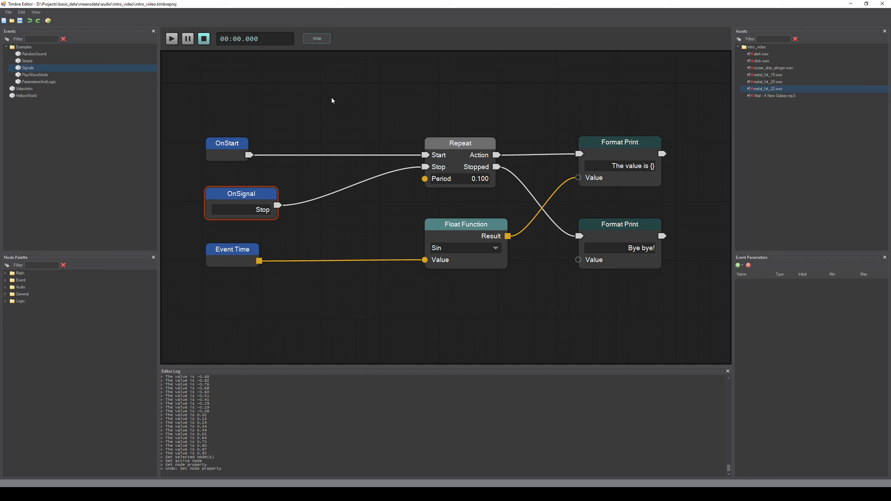
Step: Run the Signals event and send the Stop signal to end it
click(176, 41)
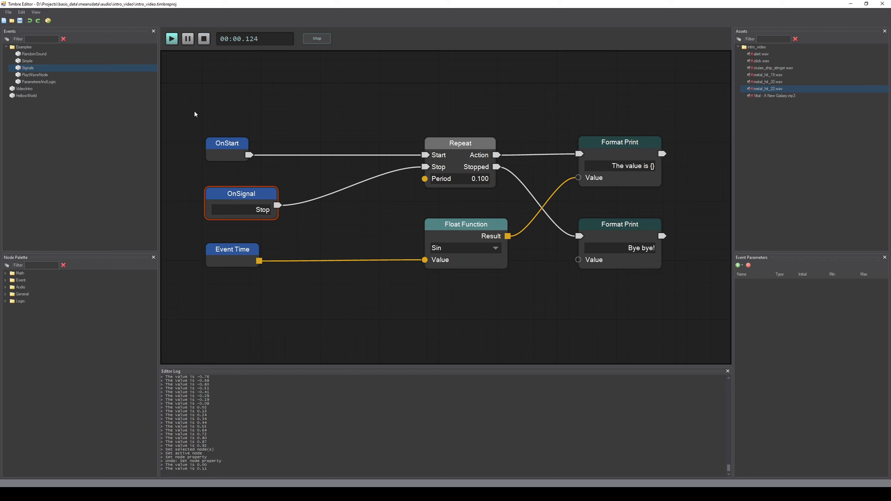
click(313, 39)
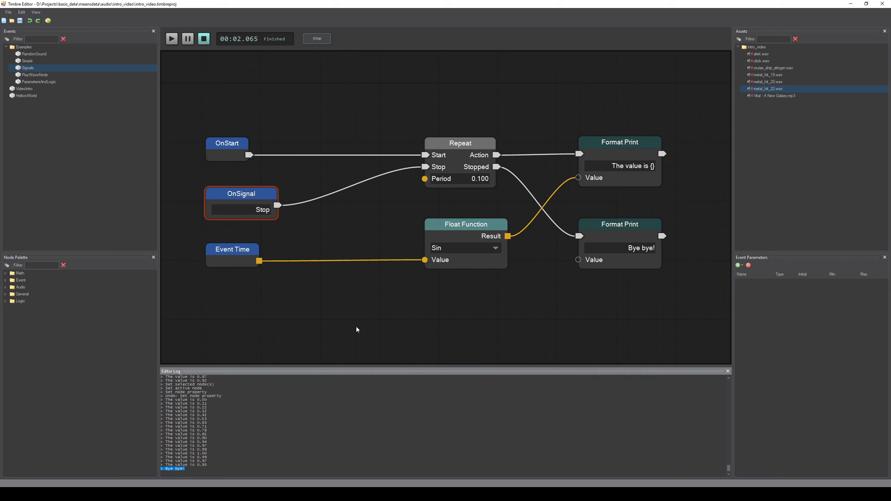
click(313, 250)
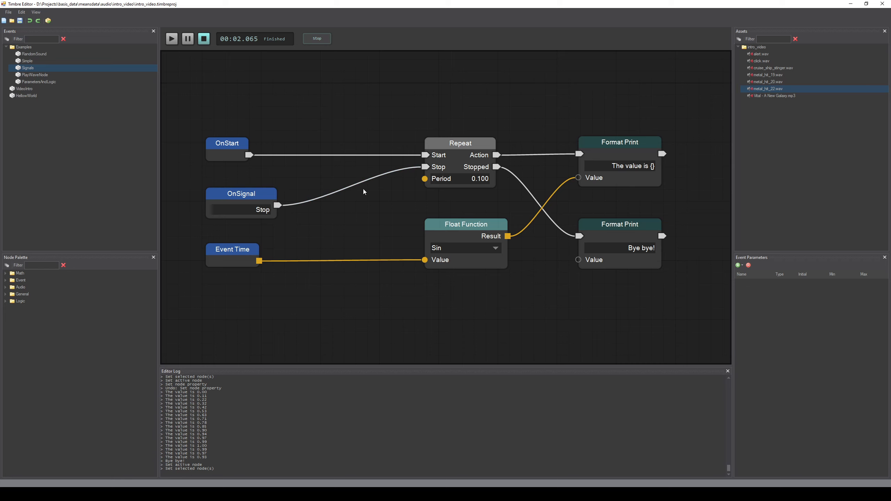
Step: Add an End node from the palette, filtered by "end", after the Bye bye! Format Print node
click(456, 142)
drag(526, 132, 462, 126)
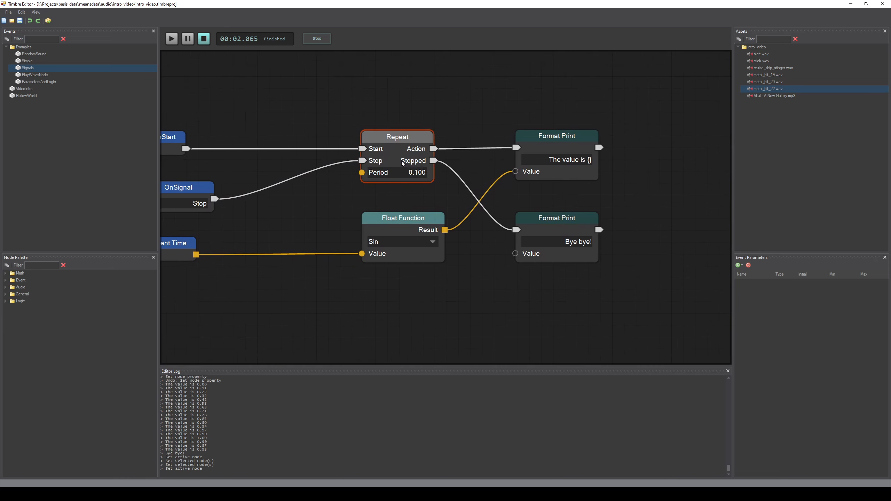
click(563, 225)
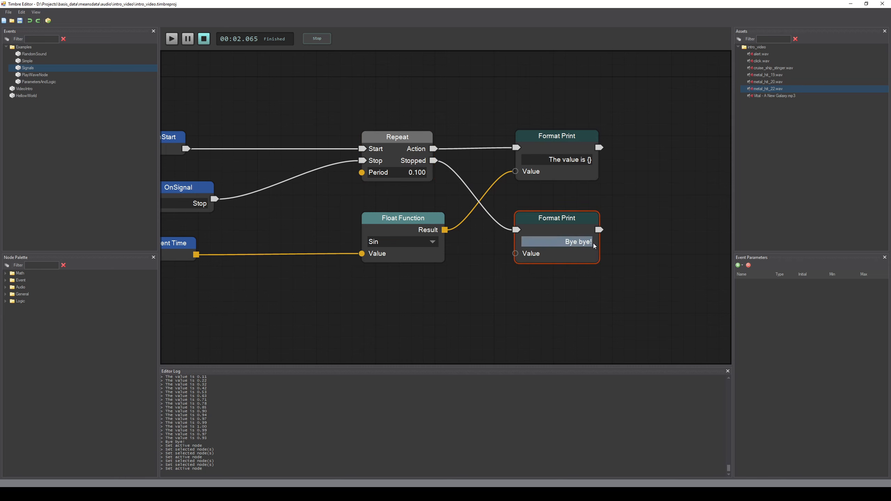
drag(464, 174, 539, 178)
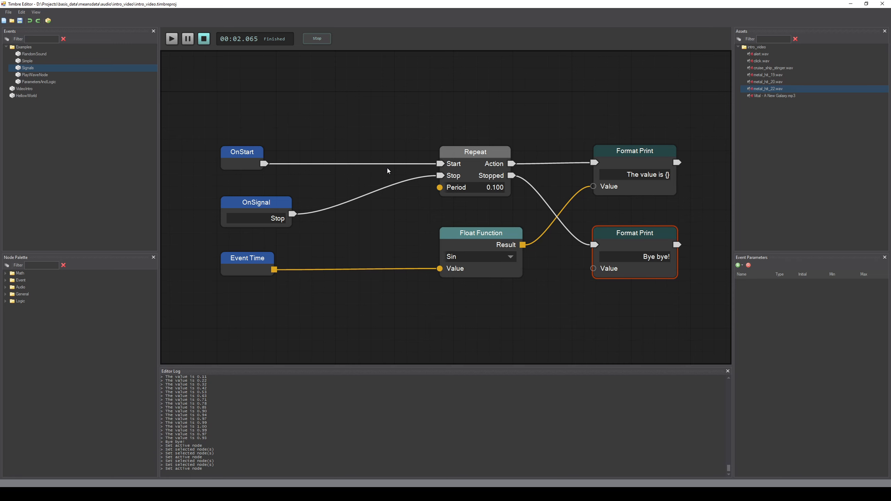
drag(687, 204, 603, 214)
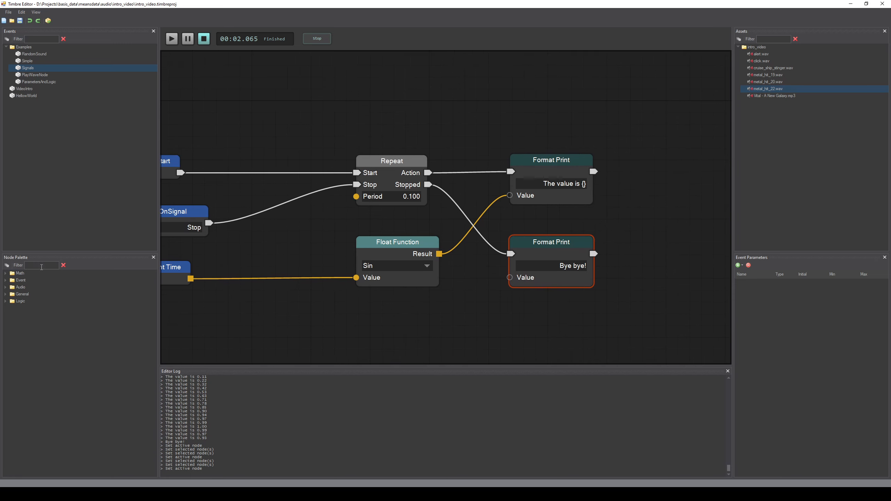
click(41, 266)
text(end)
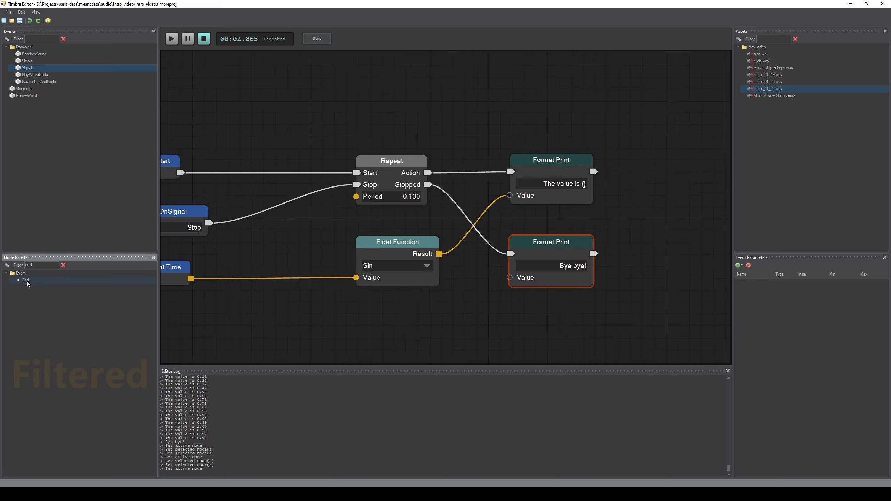
drag(28, 283, 640, 244)
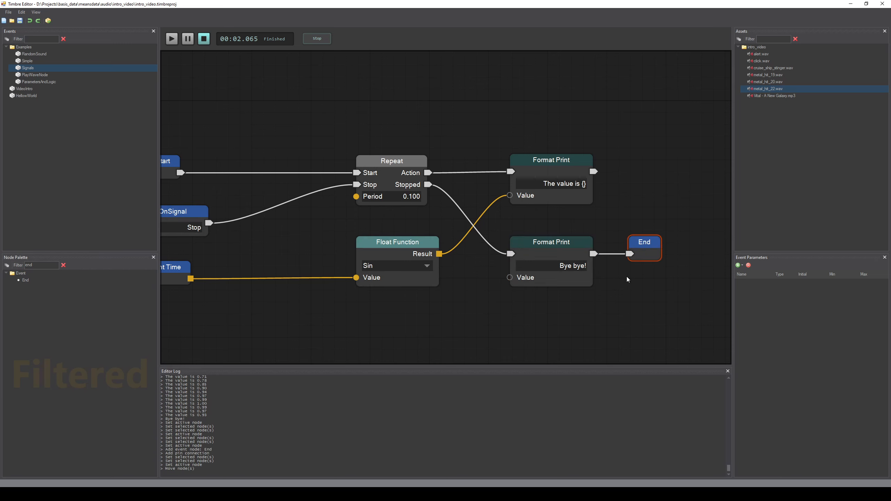
Step: Disconnect the Bye bye! Format Print node from the End node and reconnect it
drag(604, 316, 647, 314)
scroll(581, 324, down, 1)
click(514, 302)
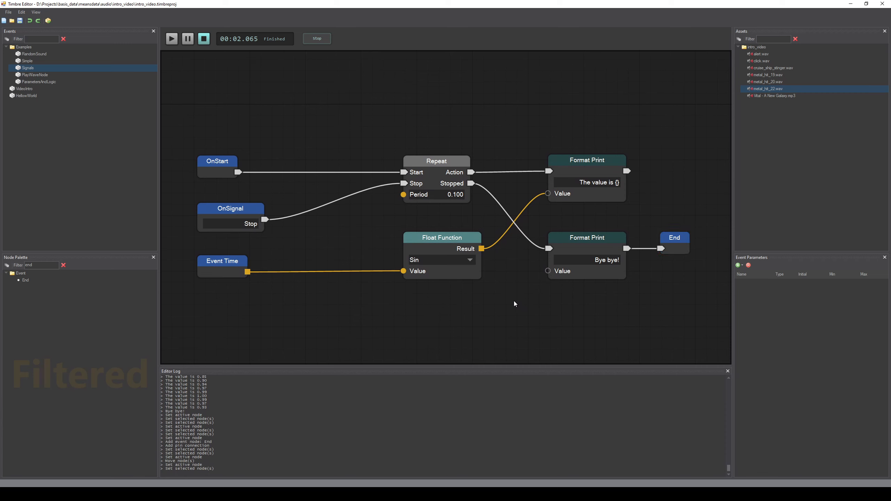
click(593, 251)
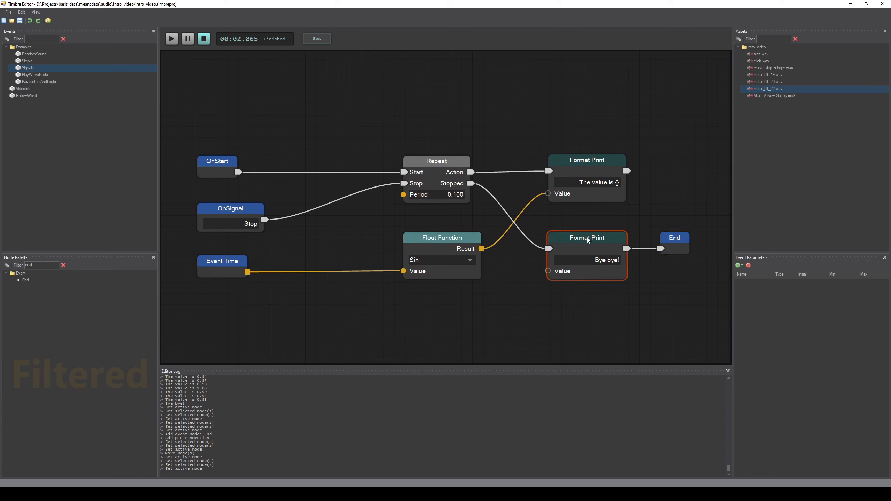
alt+click(637, 248)
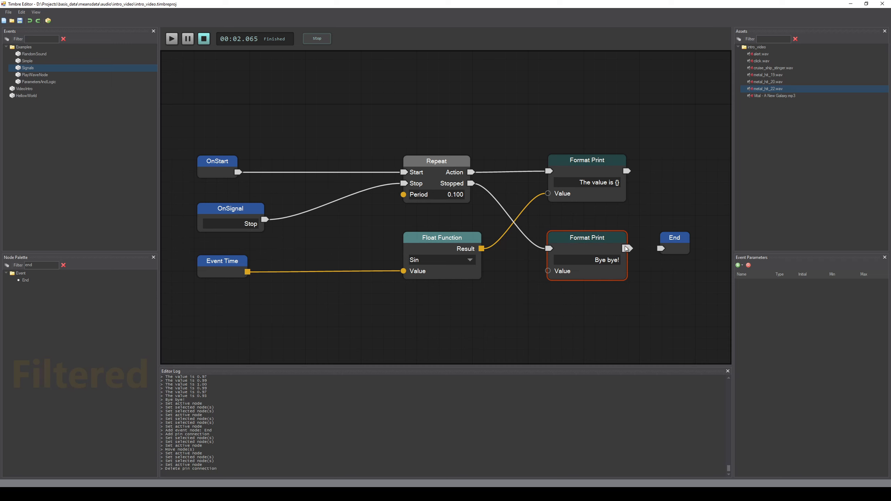
click(424, 189)
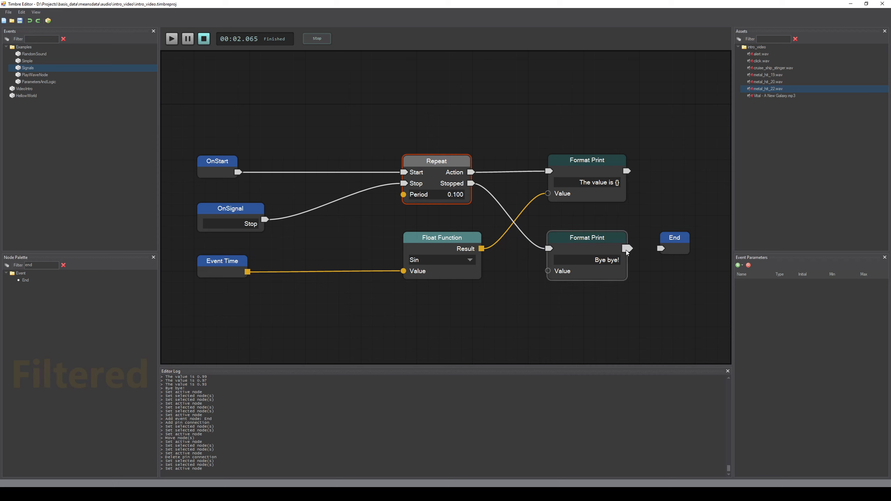
drag(627, 249, 660, 249)
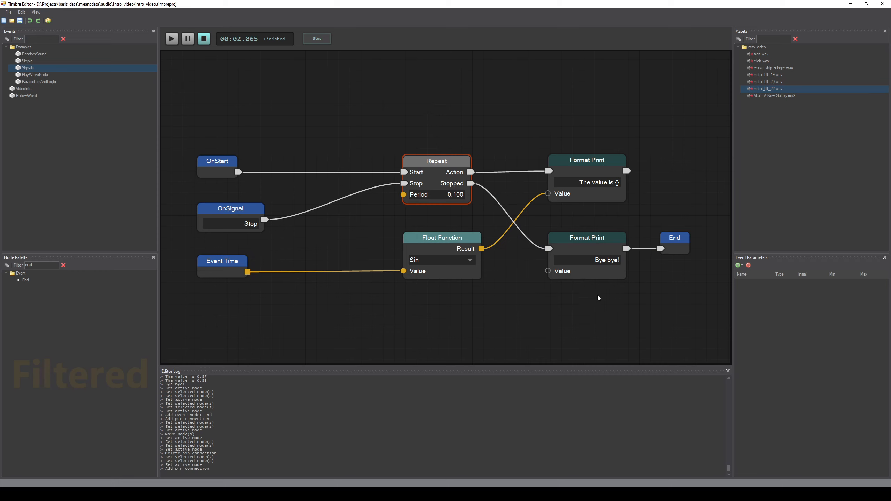
Step: Run the modified Signals event again and send it the Stop signal to end it
click(176, 41)
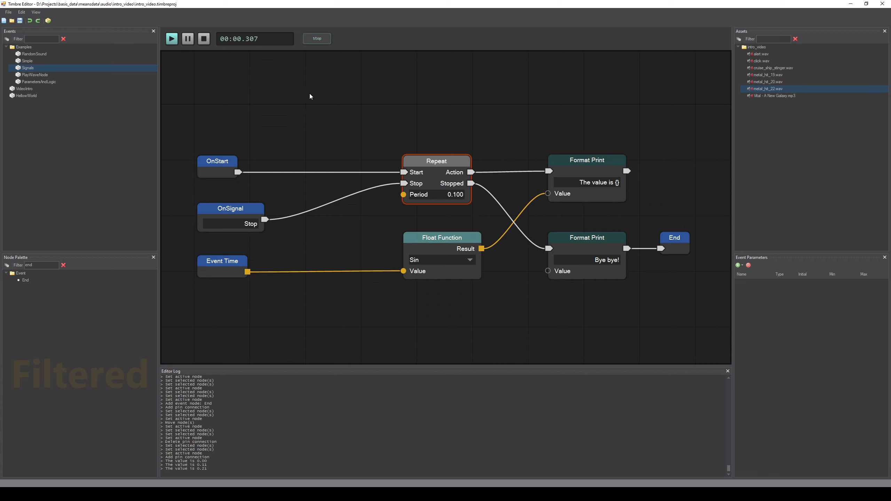
click(318, 39)
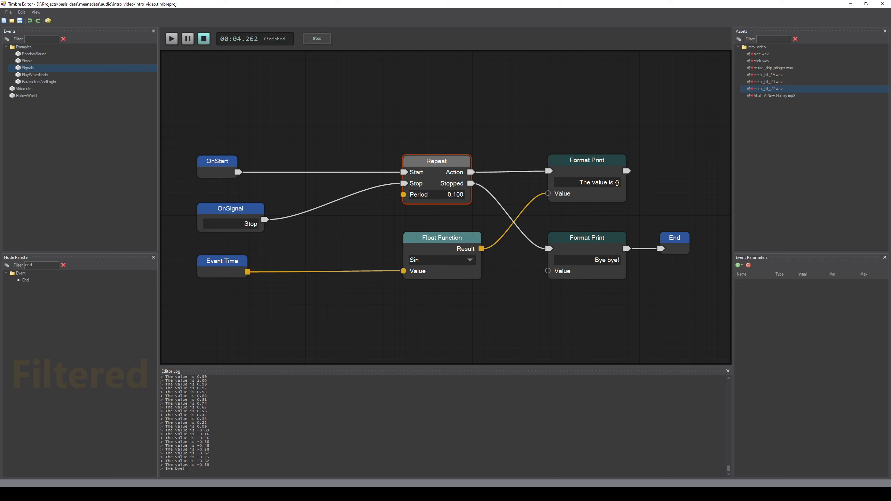
click(621, 307)
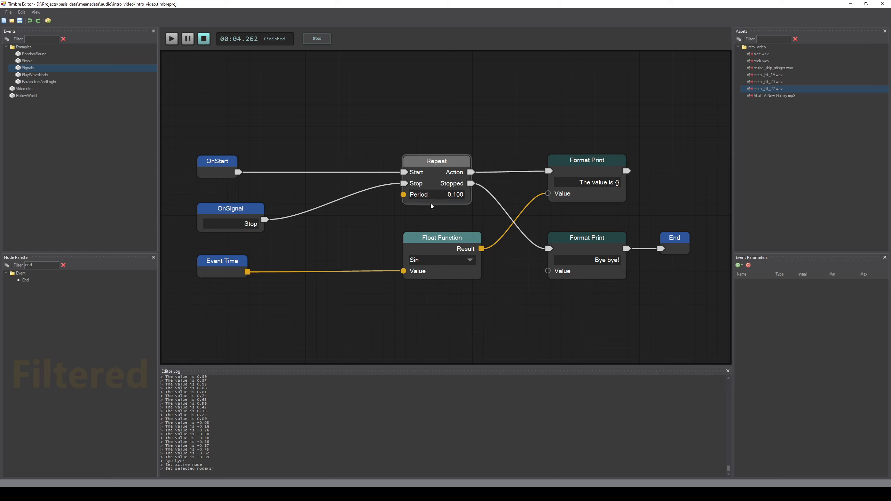
click(582, 250)
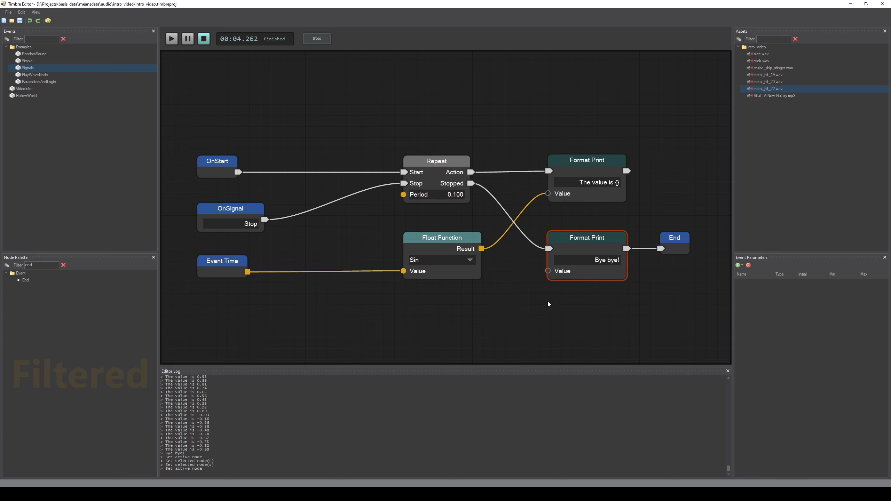
Step: Open the ParametersAndLogic example event and play it several times
click(47, 81)
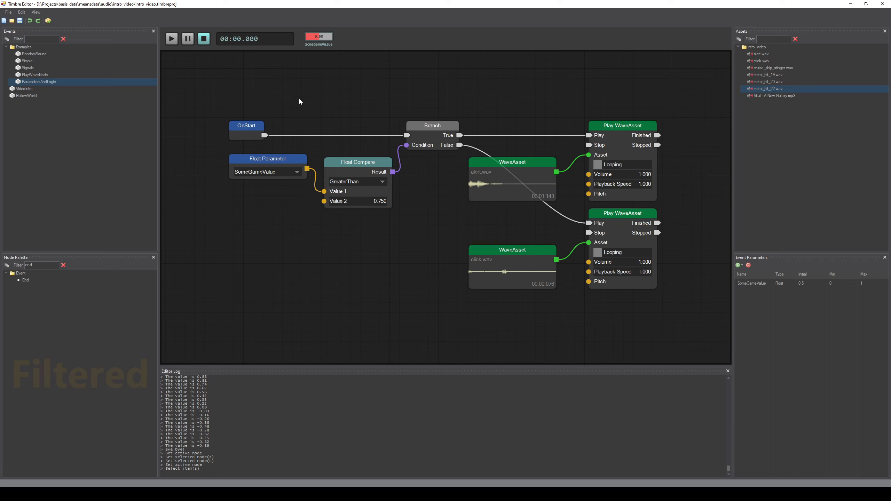
click(172, 39)
key(space)
key(space)
key(space)
key(space)
key(space)
key(space)
key(space)
key(space)
key(space)
key(space)
key(space)
Step: Examine the Branch, WaveAsset and Float Parameter nodes and the SomeGameValue entry in the event parameters
click(433, 134)
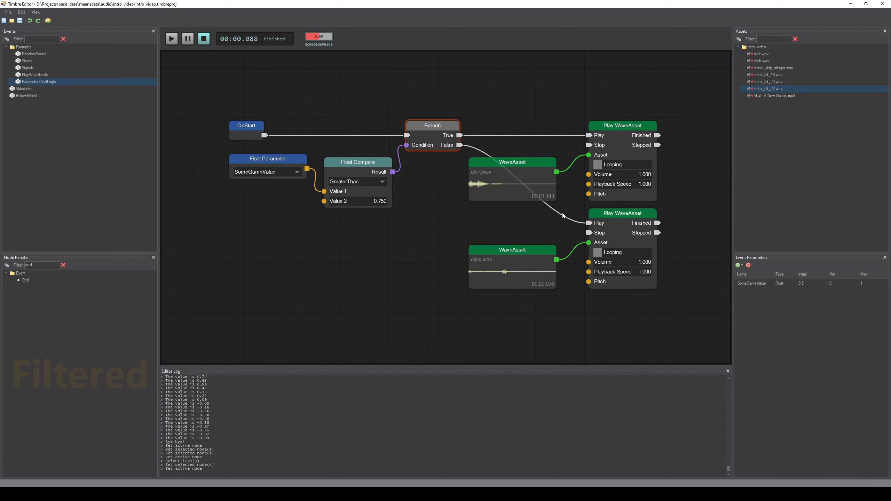
click(486, 274)
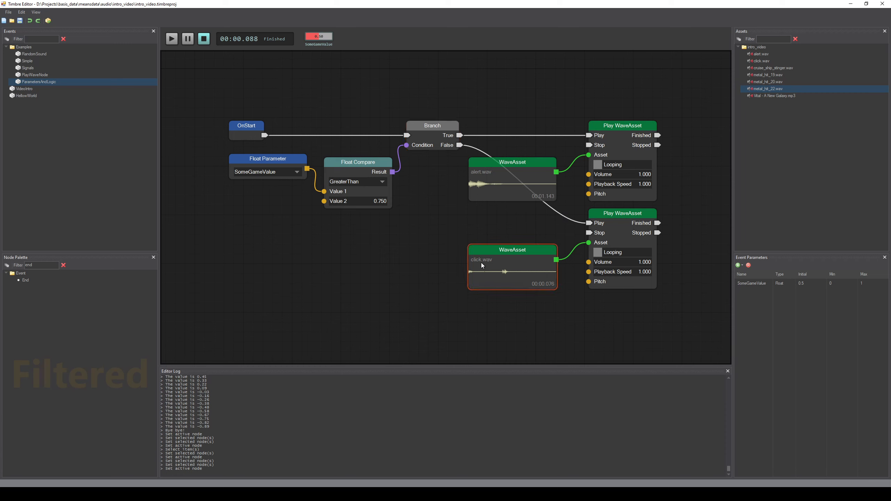
click(496, 197)
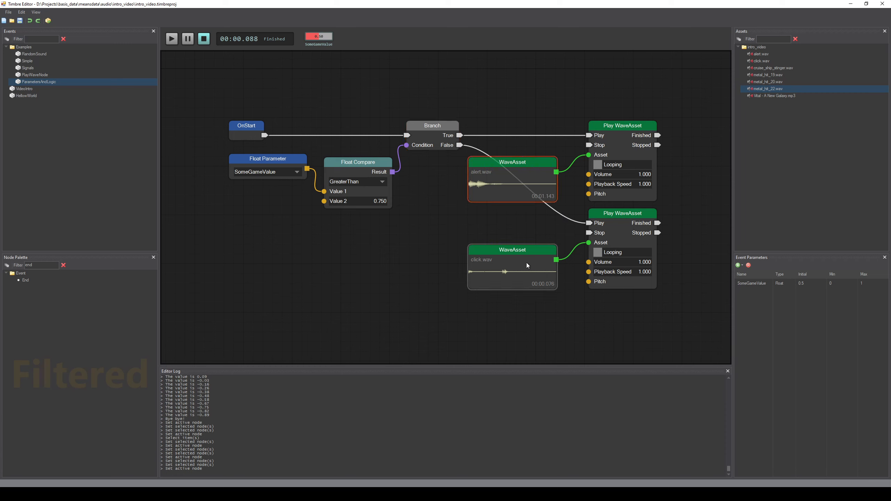
click(438, 204)
scroll(446, 216, up, 2)
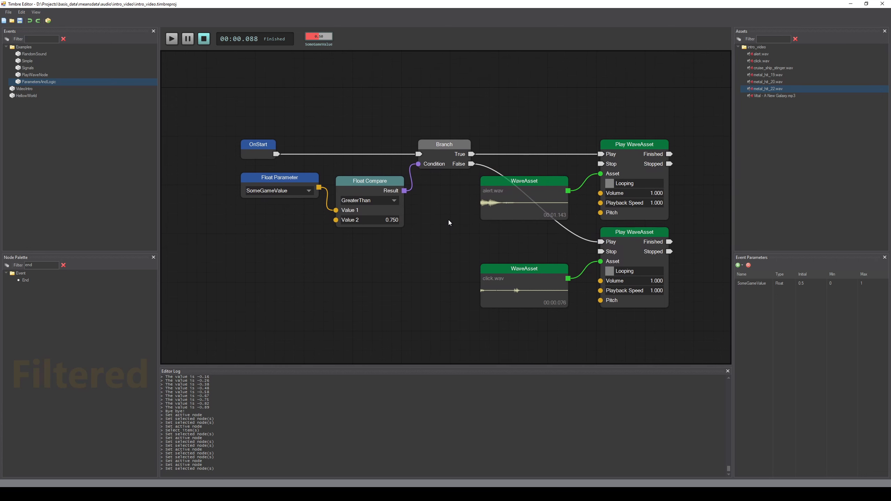
click(274, 176)
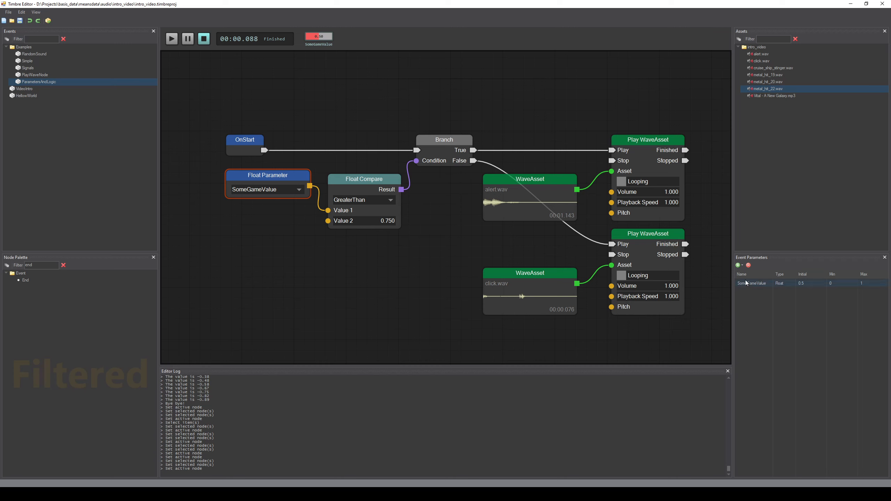
click(738, 265)
click(771, 312)
click(753, 282)
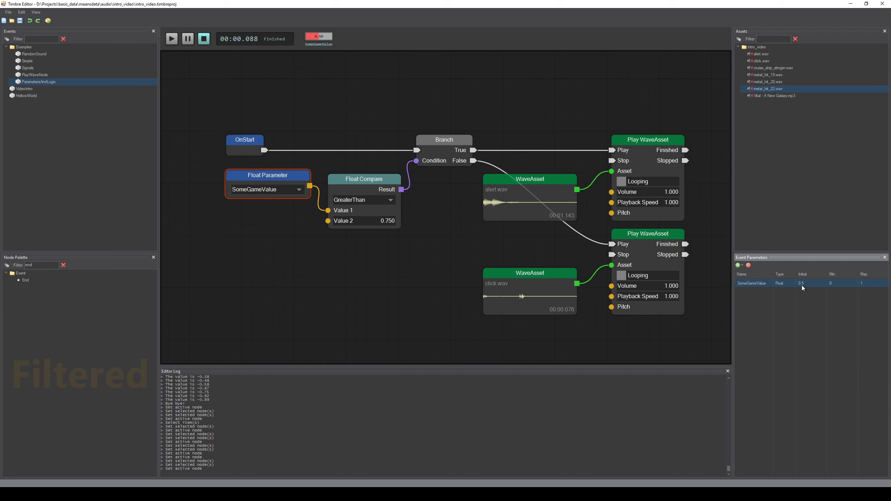
double_click(832, 284)
click(846, 286)
Step: Raise the SomeGameValue slider to about 0.74 and play the event several times
click(320, 36)
drag(320, 36, 363, 69)
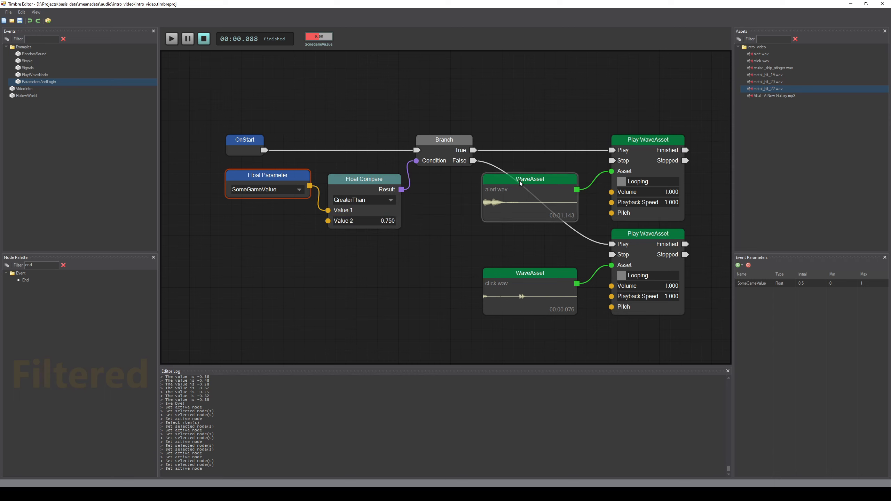
click(172, 39)
click(172, 39)
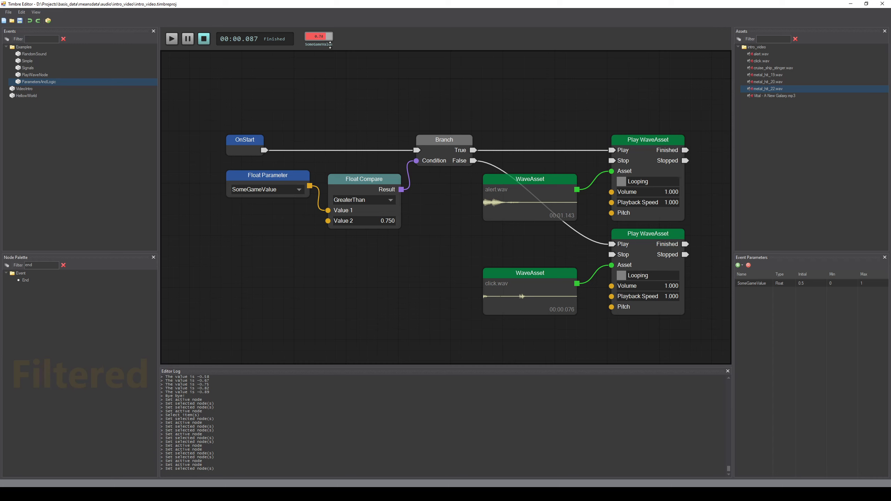
key(space)
key(space)
key(space)
key(space)
key(space)
key(space)
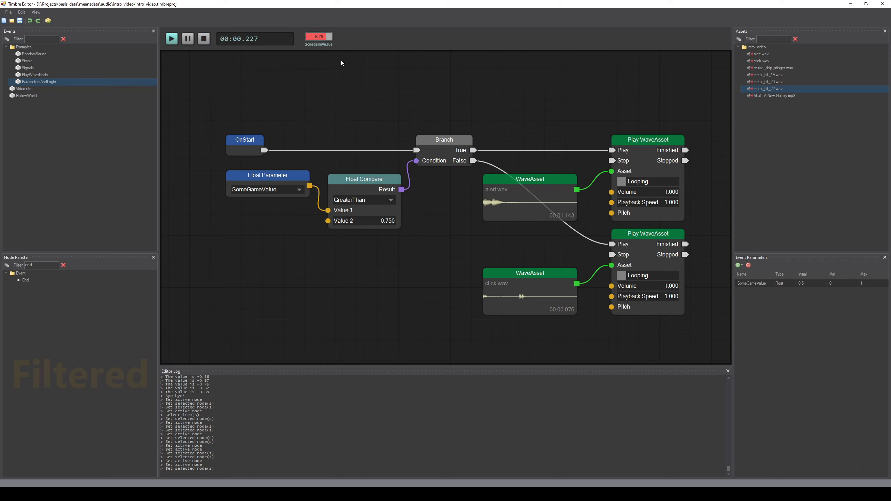
Step: Play the event repeatedly while nudging the SomeGameValue slider around 0.75
key(space)
drag(327, 37, 328, 37)
key(space)
key(space)
drag(318, 40, 312, 47)
key(space)
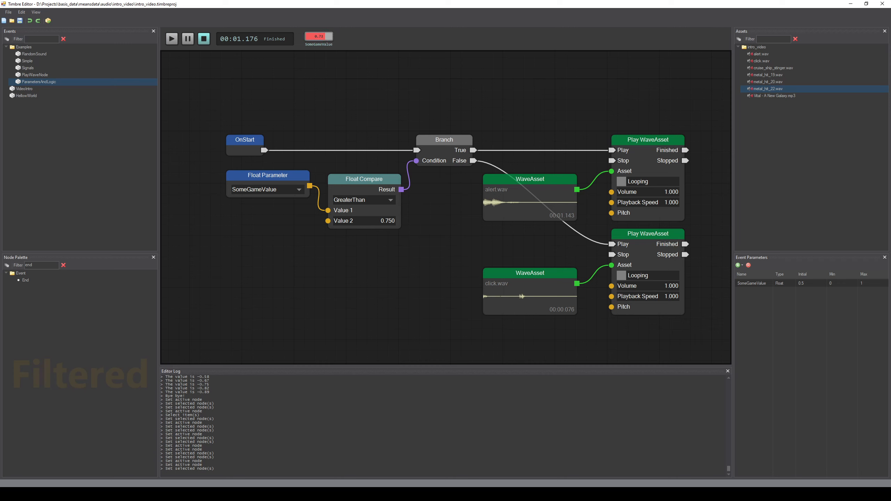
drag(326, 41, 326, 34)
key(space)
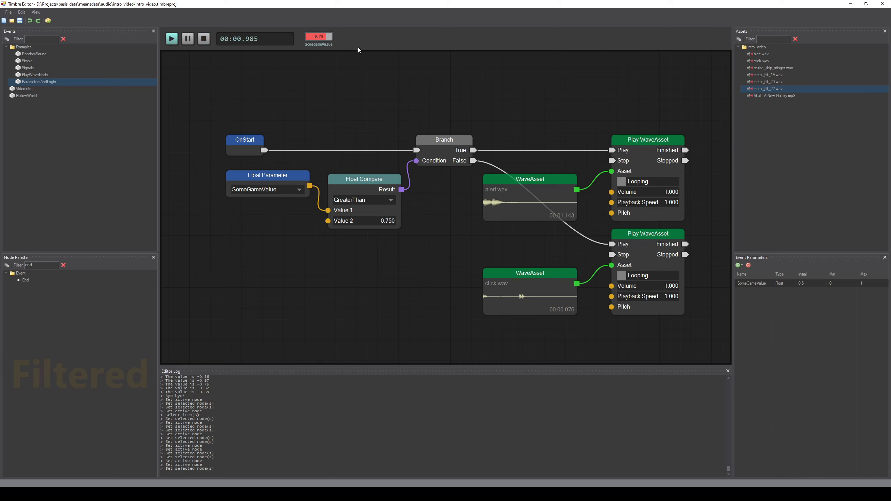
key(space)
mouse_move(326, 36)
mouse_down()
mouse_move(315, 56)
mouse_move(327, 36)
mouse_up()
key(space)
key(space)
key(space)
key(space)
key(space)
key(space)
key(space)
key(space)
key(space)
key(space)
key(space)
key(space)
drag(327, 36, 329, 37)
key(space)
key(space)
key(space)
key(space)
key(space)
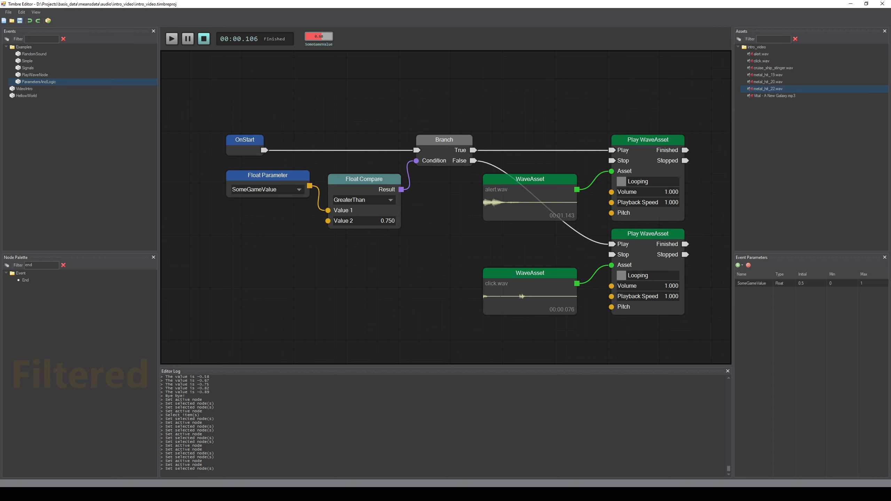
key(space)
key(space)
key(space)
key(space)
key(space)
click(172, 42)
Step: Add a Remap Float node from the palette, filtered by "rem", below the Float Compare node
click(63, 265)
text(ramp)
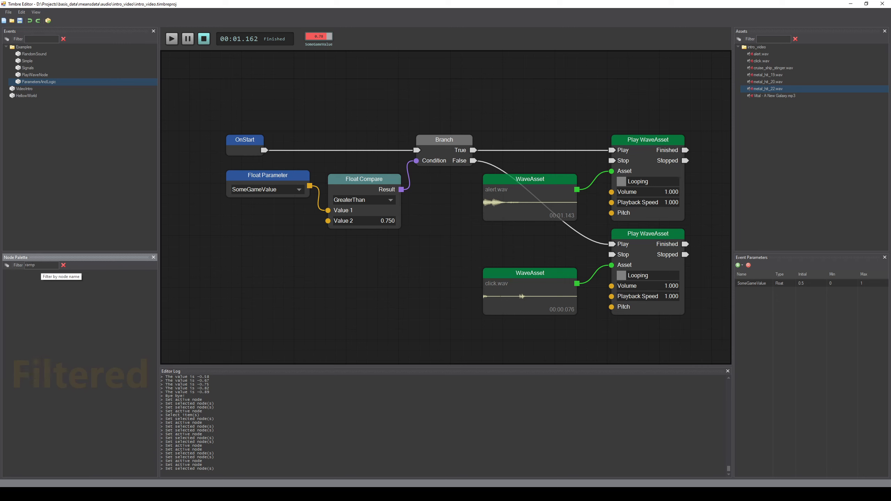
key(BackSpace)
key(BackSpace)
key(BackSpace)
text(em)
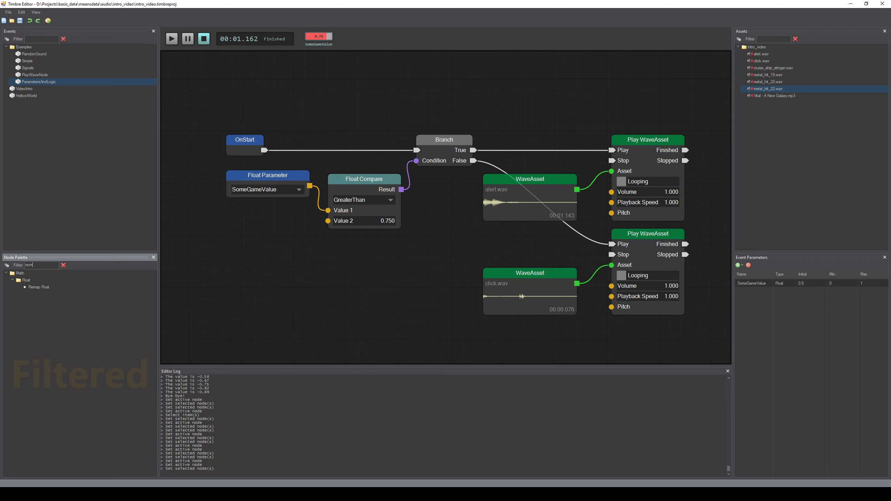
drag(54, 291, 437, 259)
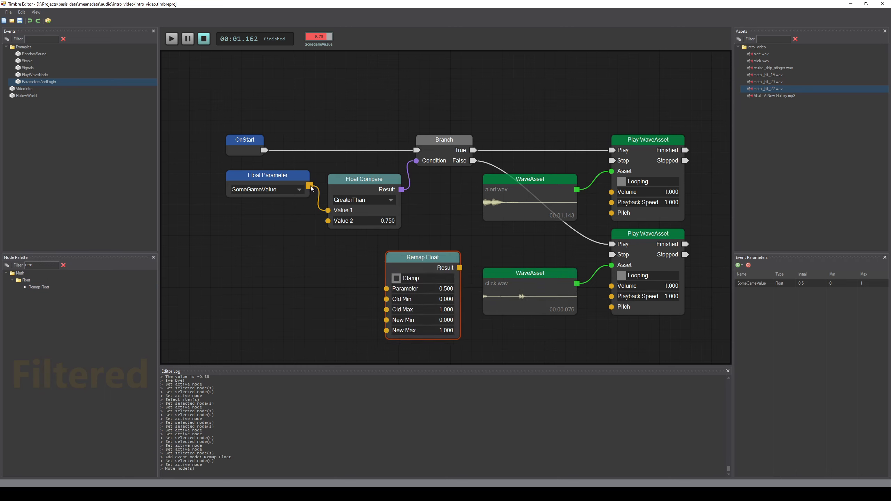
Step: Connect the SomeGameValue Float Parameter output to the Remap Float's Parameter input
drag(309, 262, 386, 289)
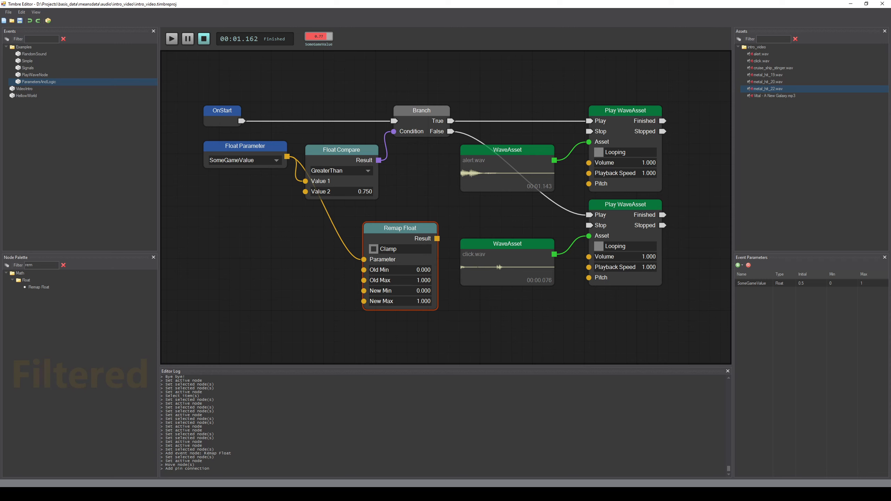
drag(328, 36, 330, 36)
drag(329, 35, 330, 36)
drag(435, 85, 454, 104)
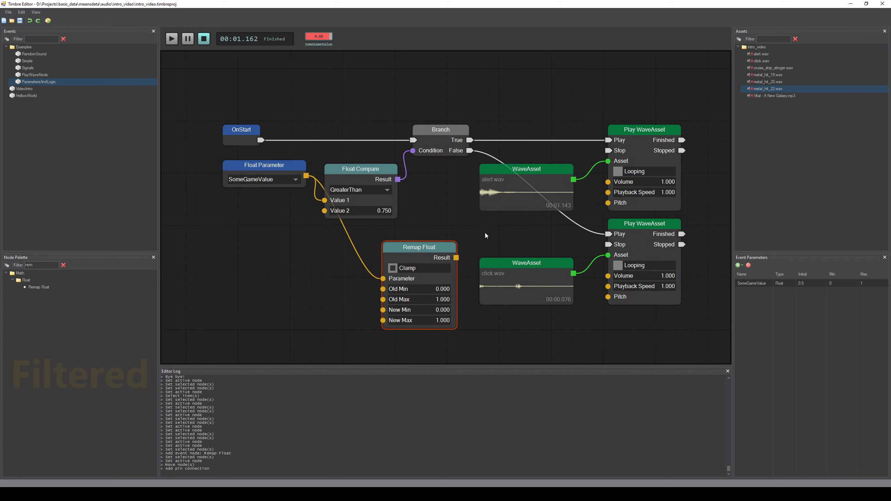
Step: Set the Remap Float's Old Min to 0.75 and New Max to 6
double_click(415, 291)
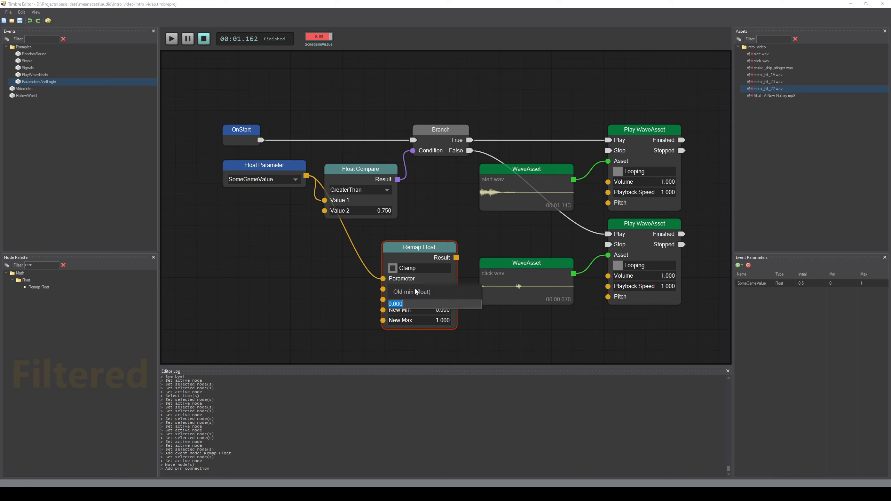
text(.75)
key(Return)
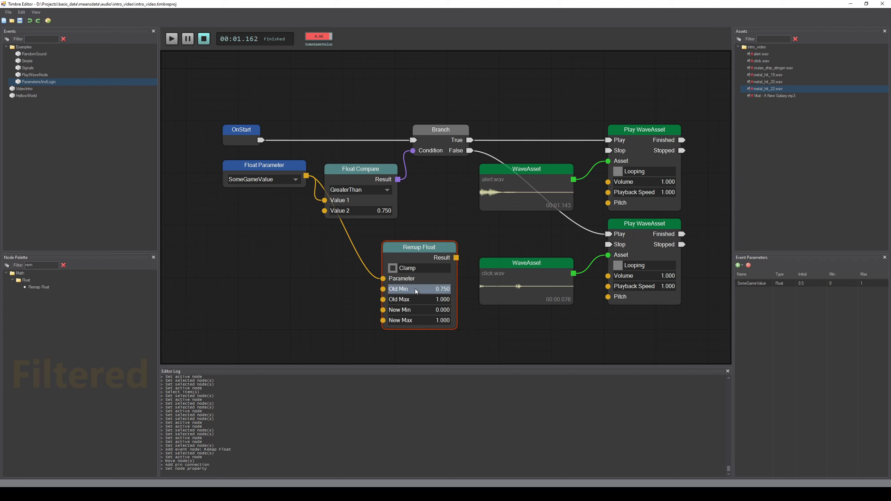
click(430, 322)
text(6)
key(Return)
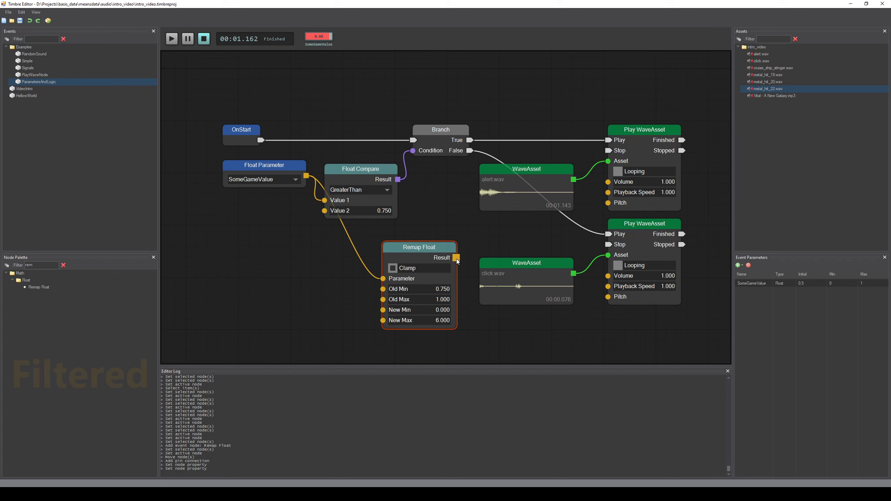
Step: Connect the Remap Float's Result to the upper Play WaveAsset's Pitch input and play the event to test it
drag(456, 258, 608, 202)
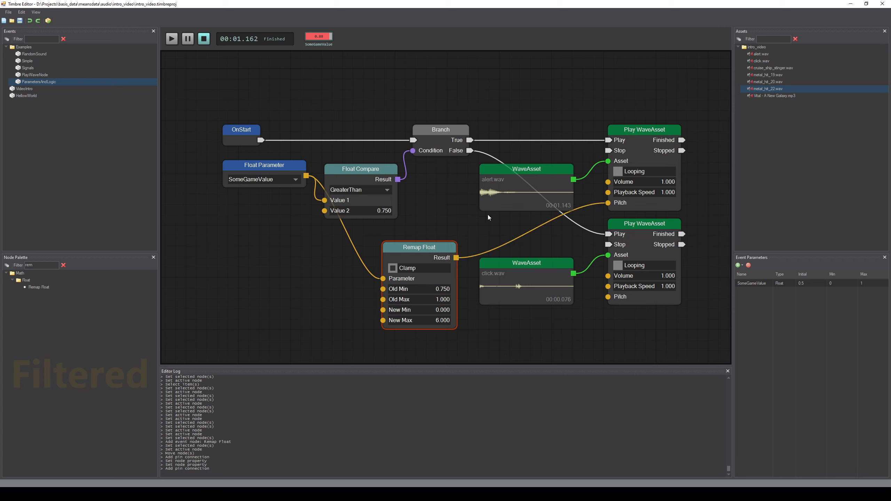
click(307, 68)
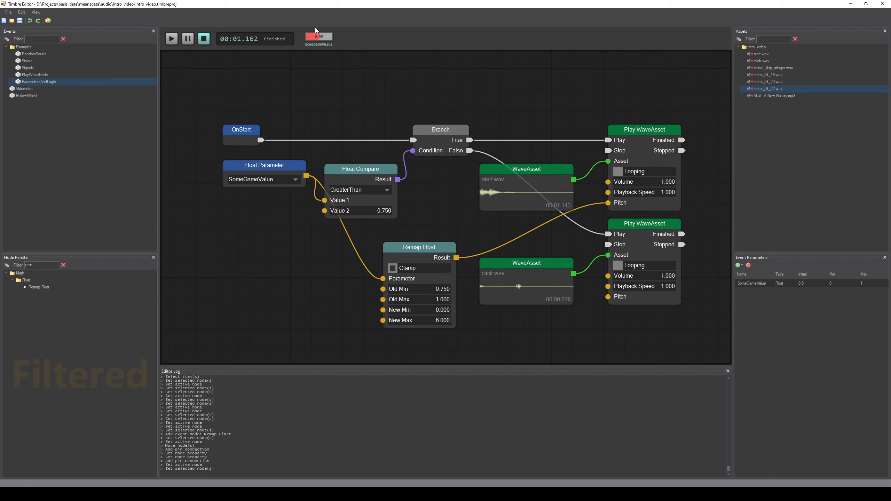
key(space)
key(space)
key(space)
key(space)
key(space)
key(space)
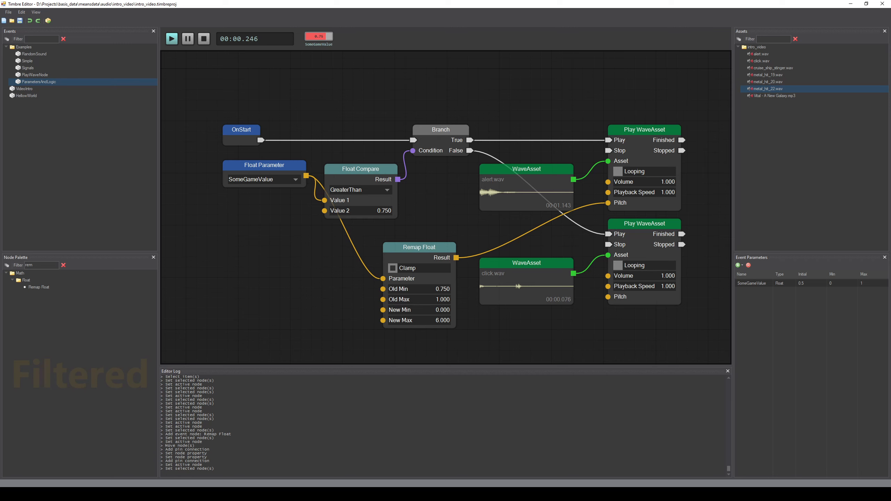
key(space)
key(space)
key(space)
key(space)
Step: Open the SomeGameValue parameter's exact value entry and confirm it, twice
right_click(325, 37)
click(340, 52)
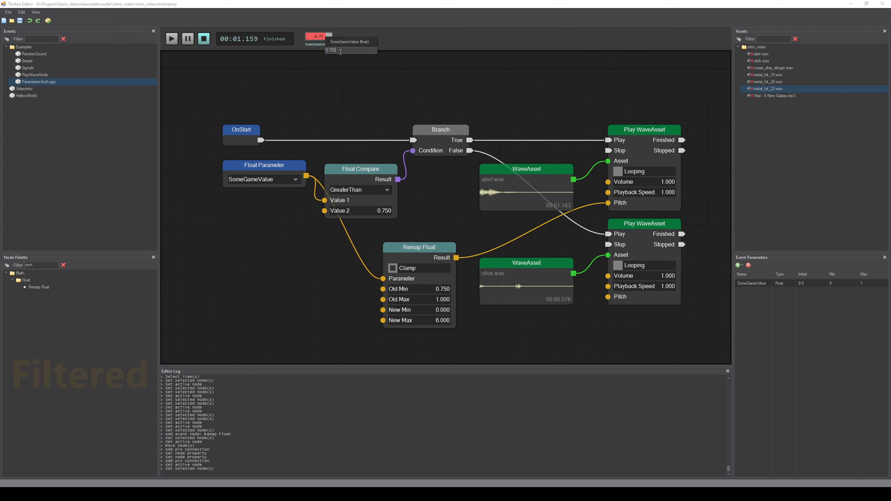
key(Return)
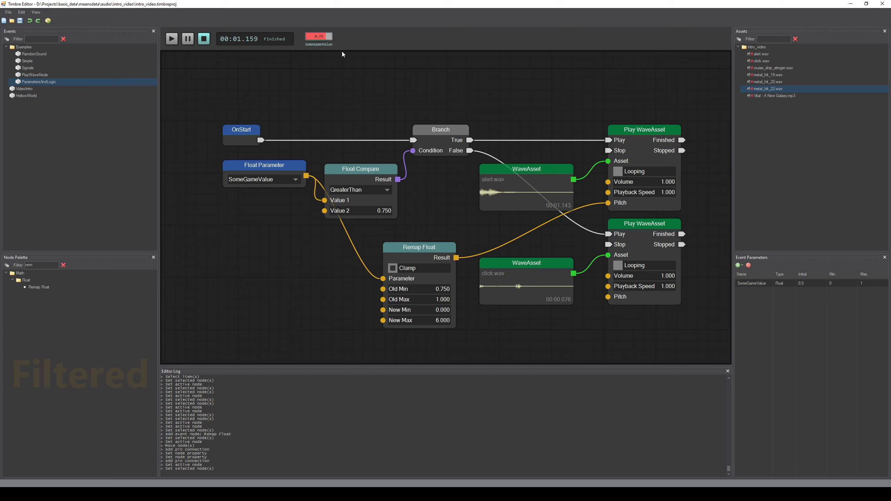
key(space)
key(space)
right_click(321, 37)
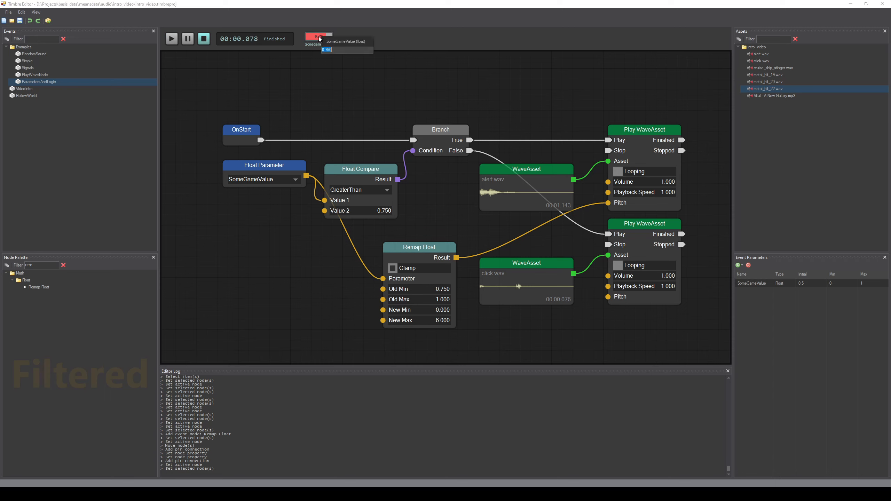
click(340, 50)
key(Return)
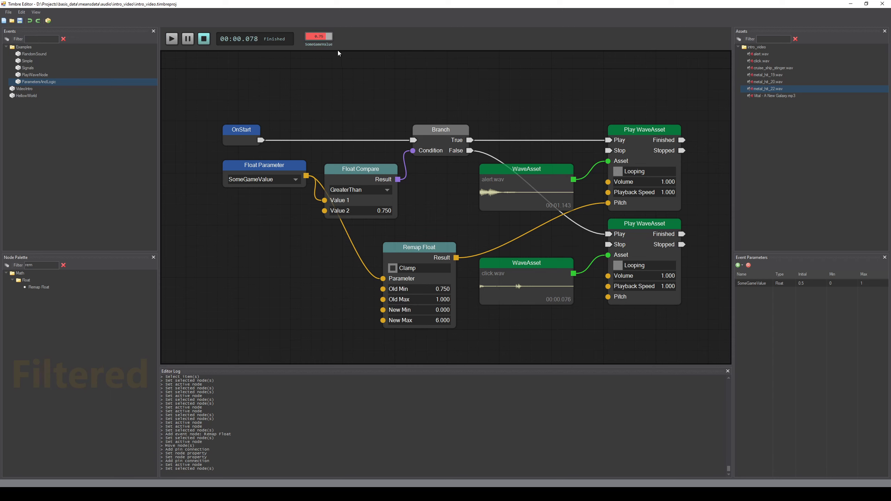
Step: Play the event repeatedly to hear the pitch change driven by SomeGameValue
key(space)
key(space)
key(space)
key(space)
key(space)
key(space)
key(space)
key(space)
key(space)
key(space)
key(space)
key(space)
key(space)
key(space)
key(space)
key(space)
key(space)
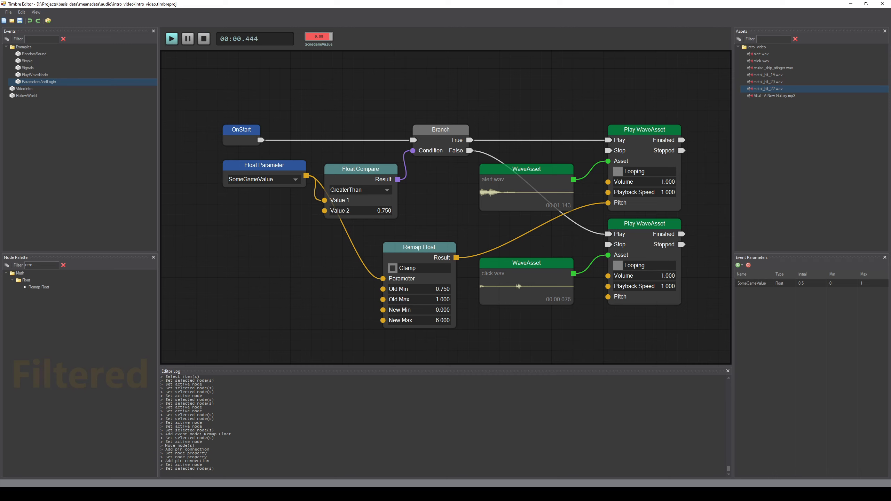
key(space)
key(space)
key(space)
key(space)
key(space)
key(space)
key(space)
key(space)
key(space)
key(space)
key(space)
key(space)
key(space)
key(space)
key(space)
key(space)
key(space)
key(space)
key(space)
key(space)
key(space)
key(space)
key(space)
key(space)
key(space)
Step: Open the RandomSound example event and frame its graph
click(41, 54)
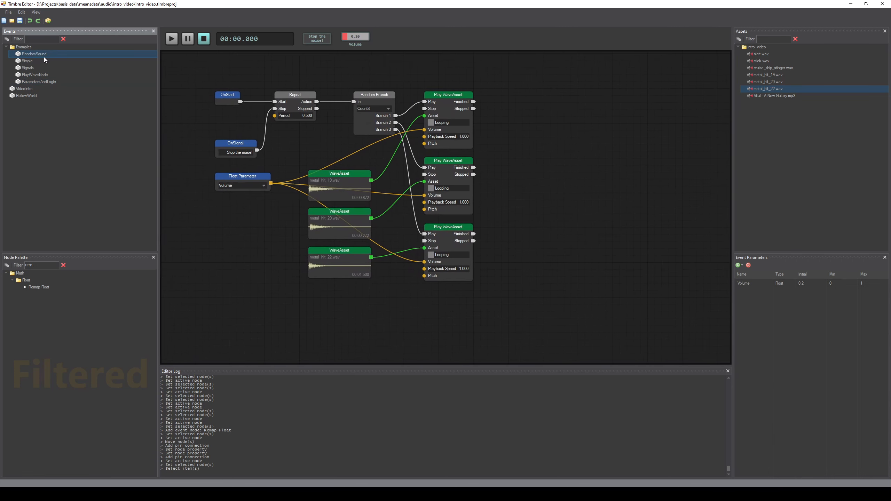
drag(257, 248, 330, 265)
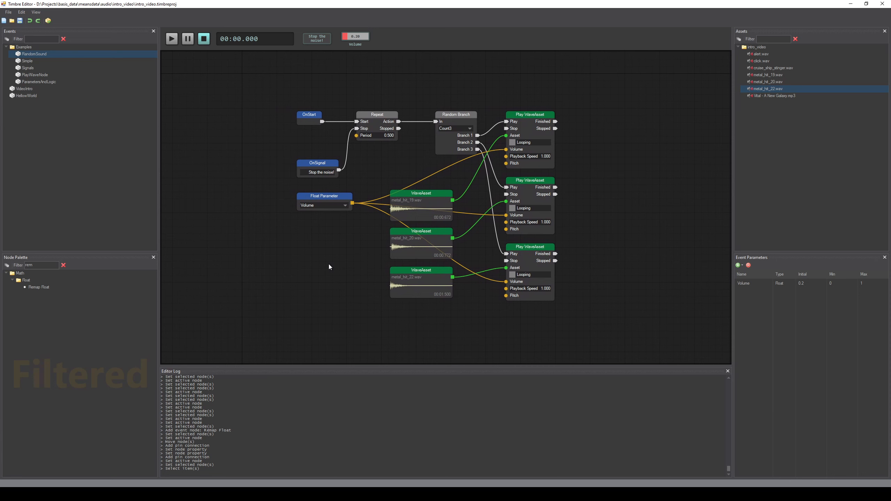
scroll(332, 265, up, 2)
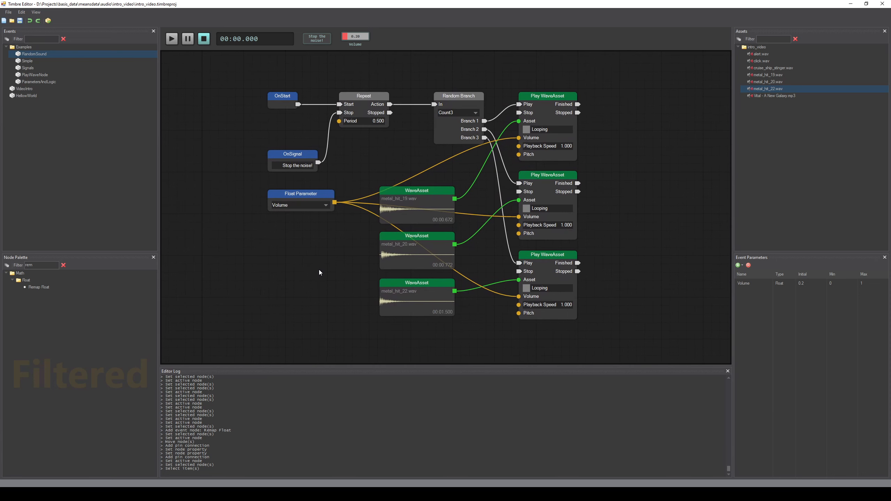
Step: Switch the Random Branch node to Count4, then undo the change
drag(319, 269, 345, 270)
scroll(346, 277, up, 1)
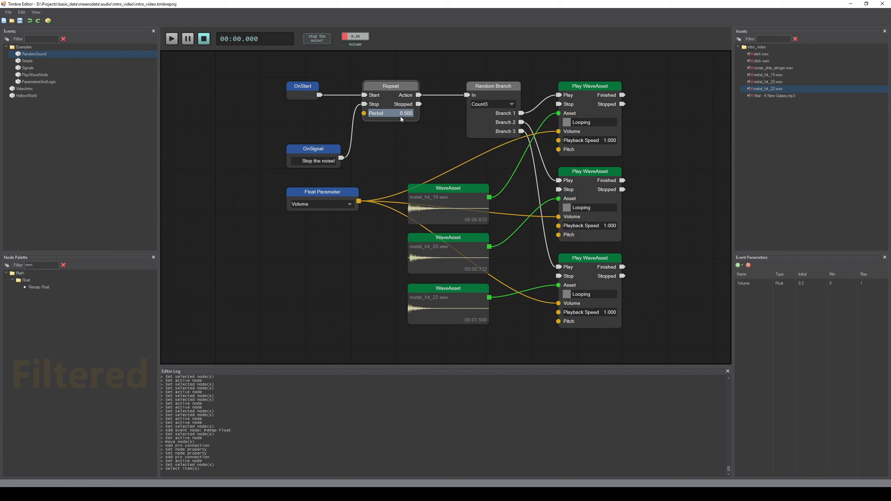
click(480, 122)
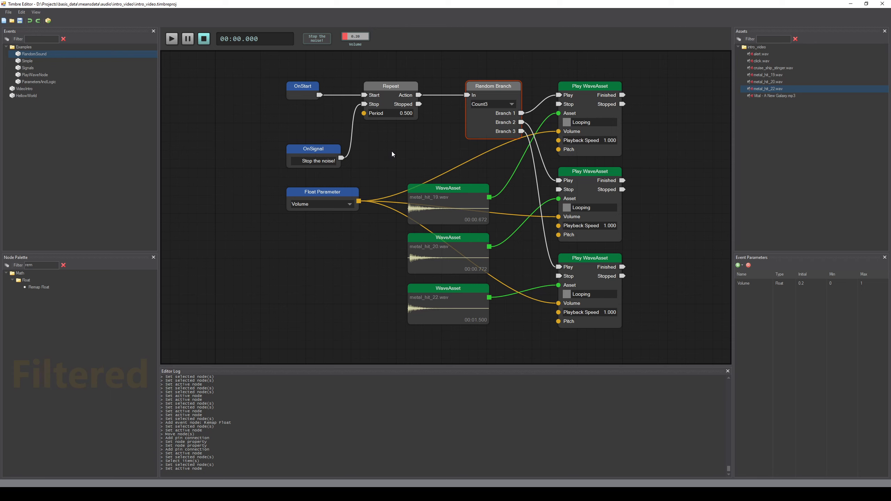
click(493, 104)
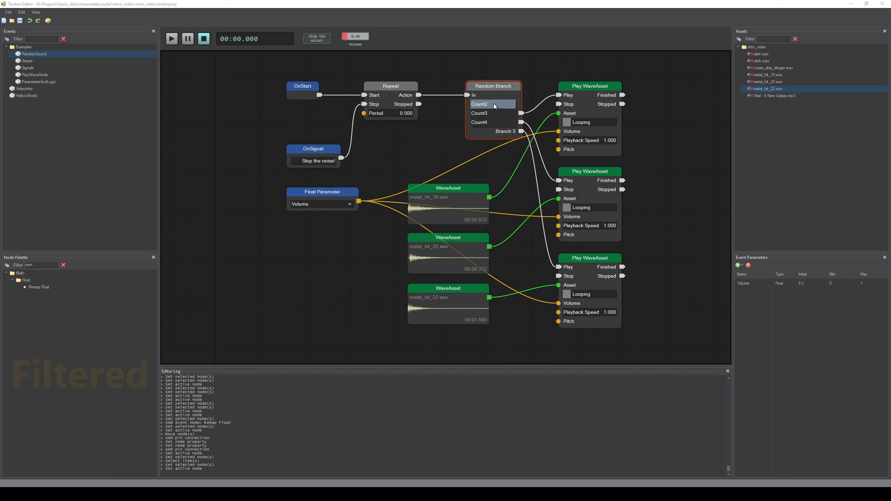
click(493, 123)
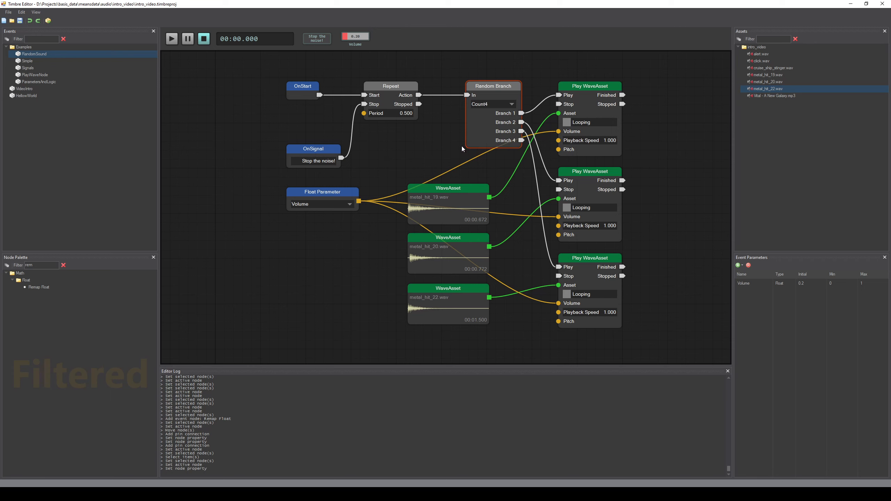
key(ctrl+z)
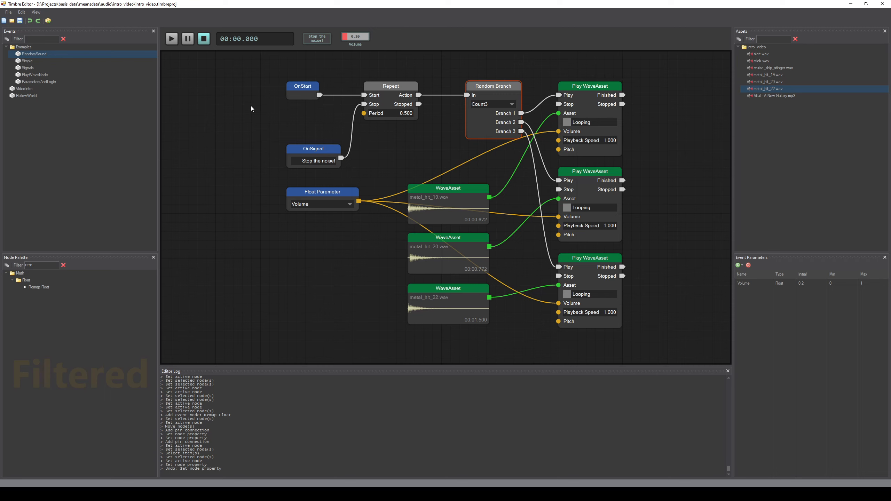
Step: Play the RandomSound event, adjust the Volume parameter while it plays, and stop playback
click(239, 100)
click(170, 41)
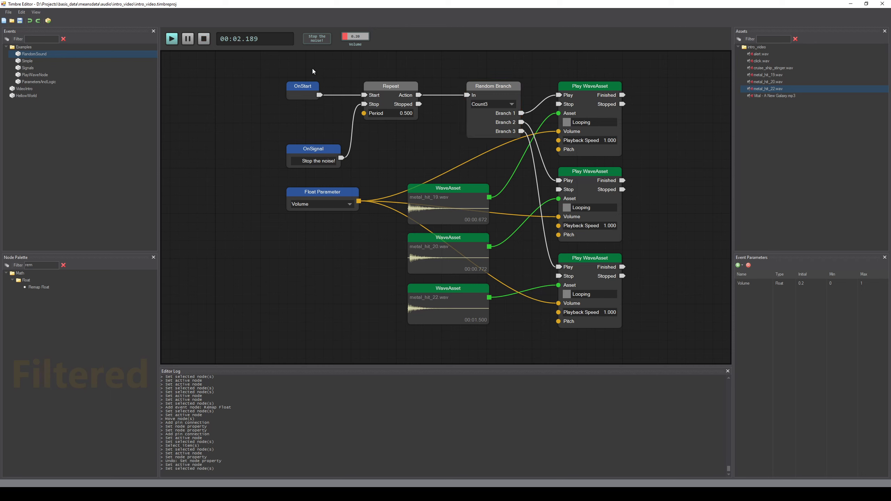
drag(365, 38, 365, 27)
click(325, 203)
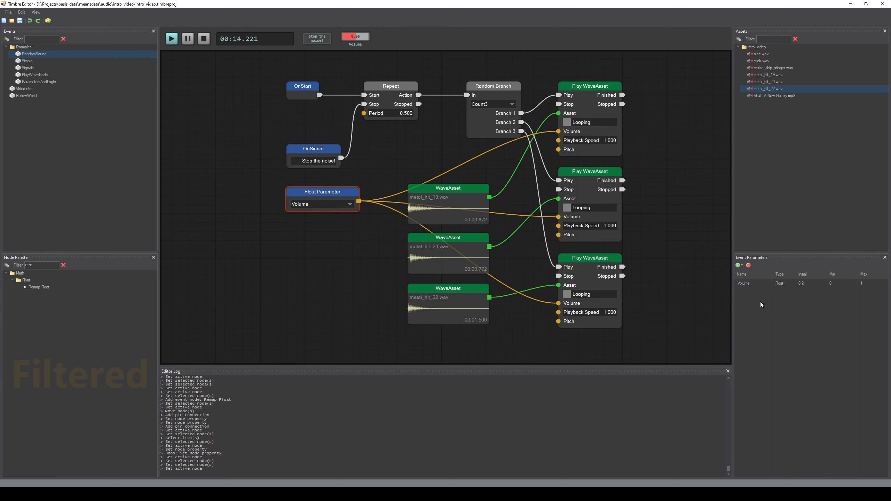
drag(402, 158, 409, 153)
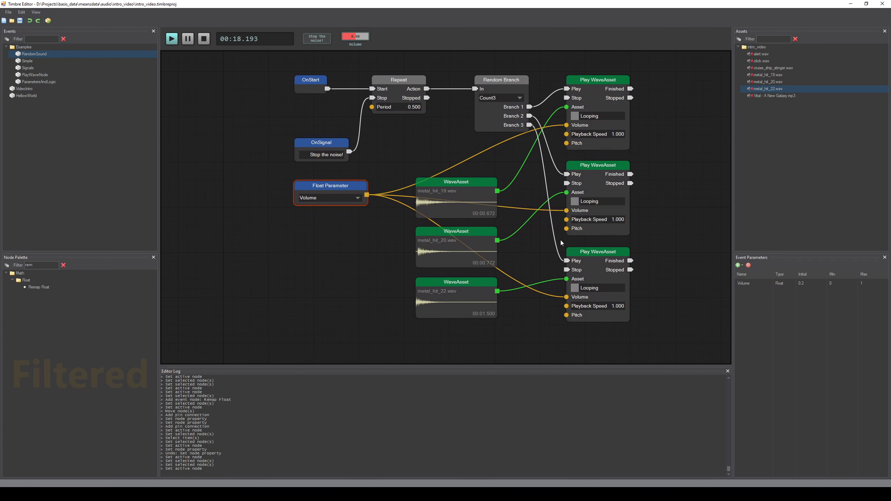
drag(409, 66, 398, 71)
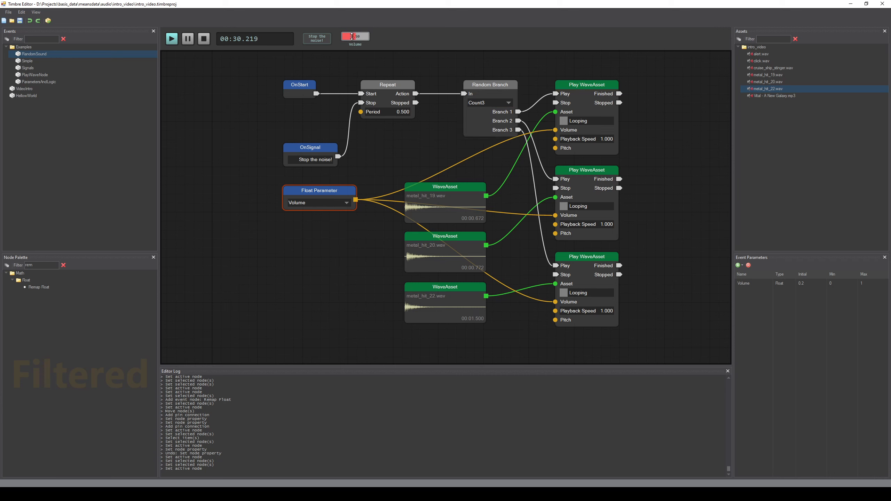
drag(354, 36, 369, 36)
click(205, 43)
Step: Start and stop playback of the event several times
click(171, 40)
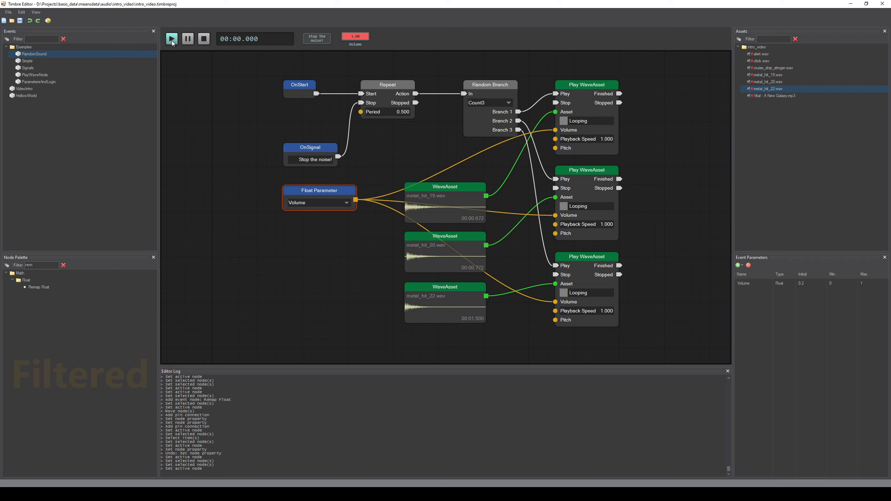
click(204, 39)
click(172, 41)
click(203, 40)
click(172, 40)
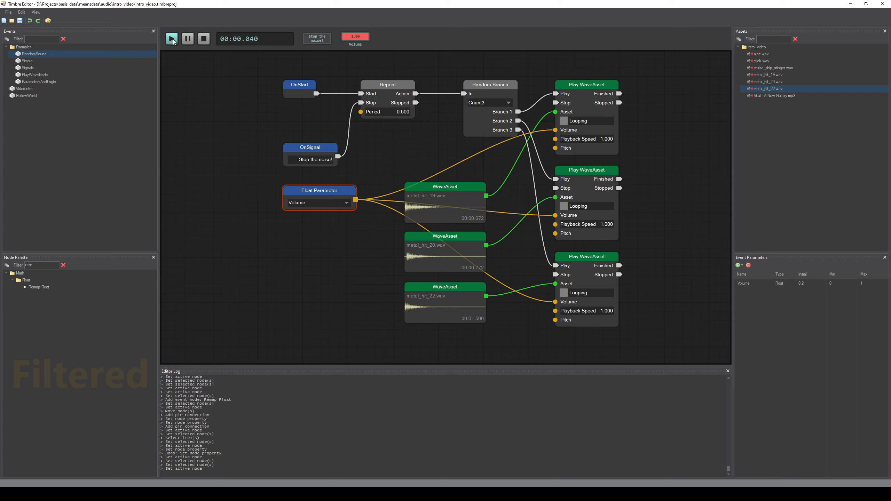
click(204, 39)
Step: Add an OnSignal node from the palette and set its signal name to Stop the noise!
drag(43, 265, 5, 265)
text(signa)
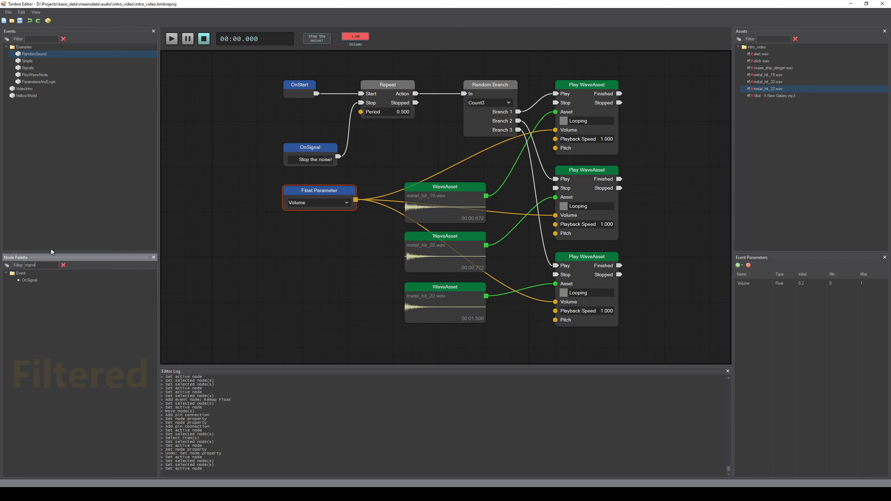
drag(35, 285, 294, 256)
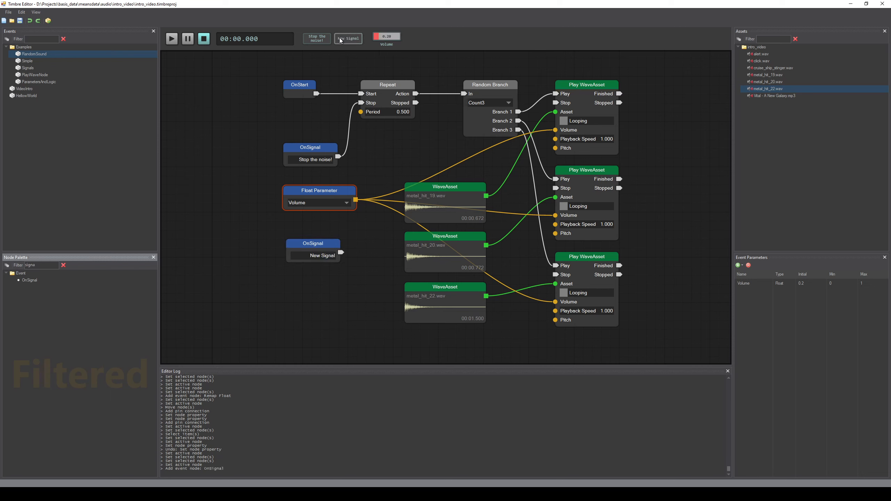
double_click(328, 255)
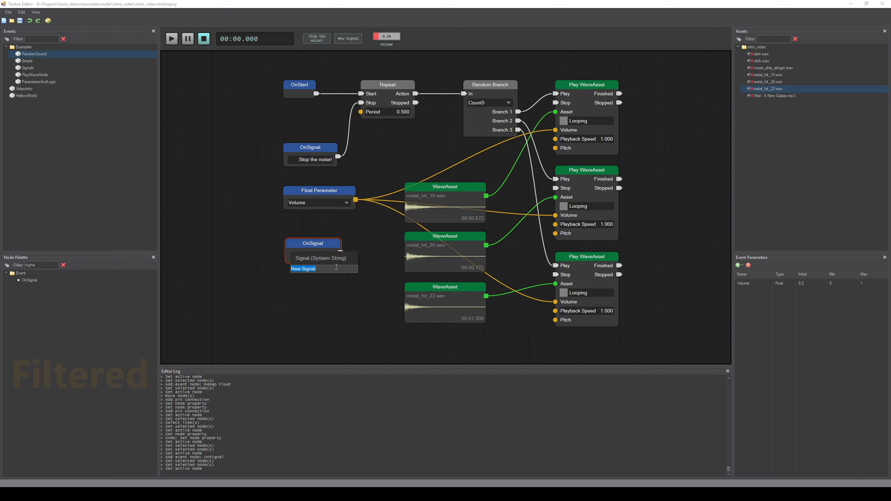
text(top)
text(top the noise!)
key(Return)
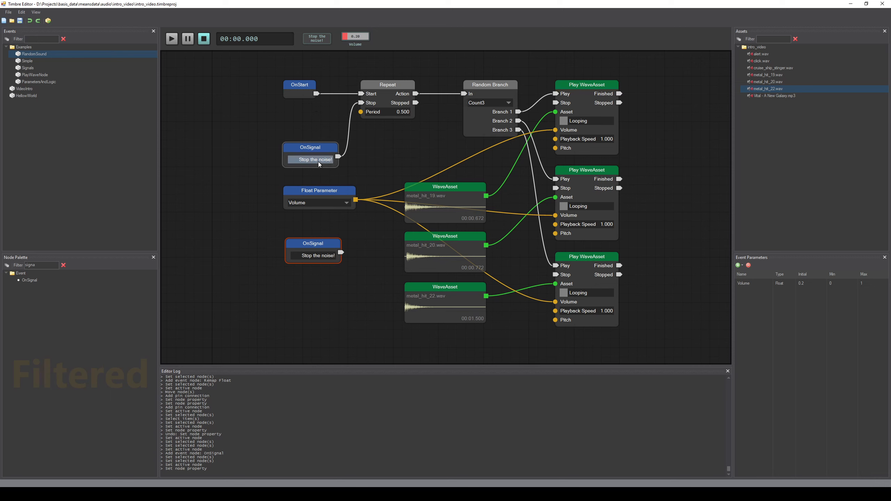
Step: Delete the newly added OnSignal node
click(330, 286)
click(320, 245)
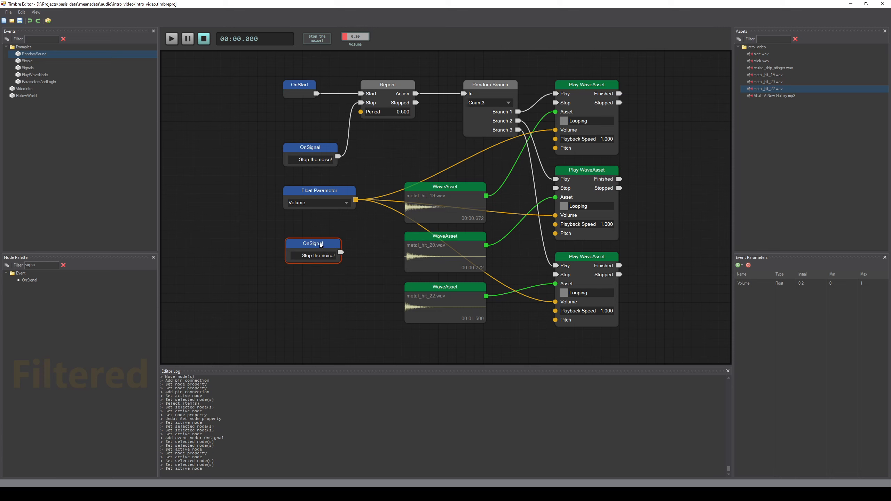
key(Delete)
Step: Play the event, adjust the Volume parameter, and stop playback
click(315, 150)
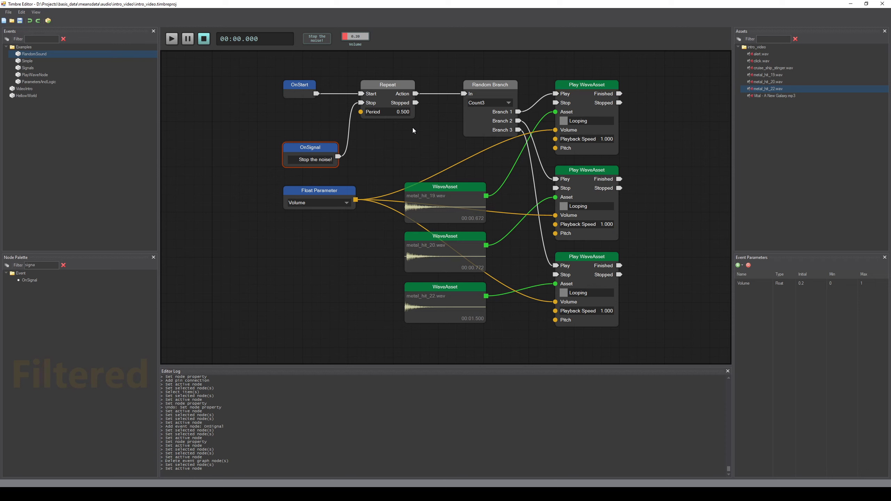
drag(441, 138, 425, 140)
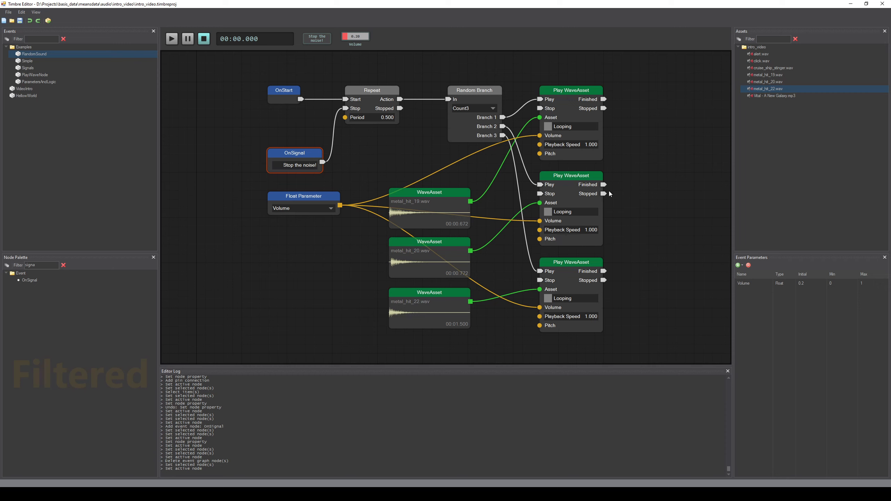
click(392, 159)
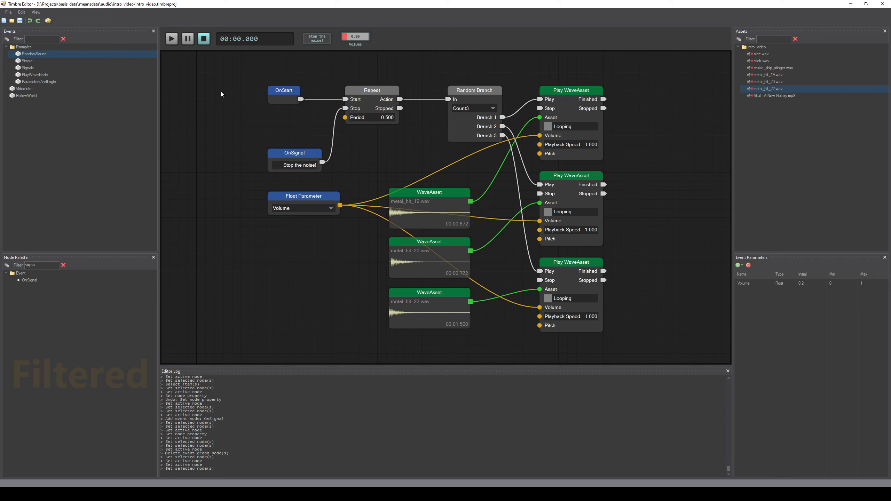
click(171, 39)
drag(361, 36, 376, 36)
click(204, 41)
Step: Play the event repeatedly and fire the Stop the noise! signal to end each playback
click(172, 41)
click(172, 39)
click(319, 41)
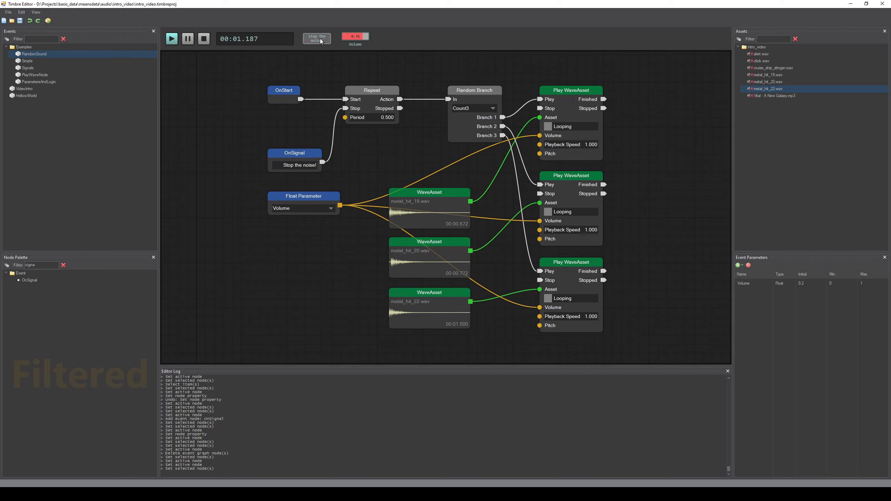
click(172, 39)
click(317, 40)
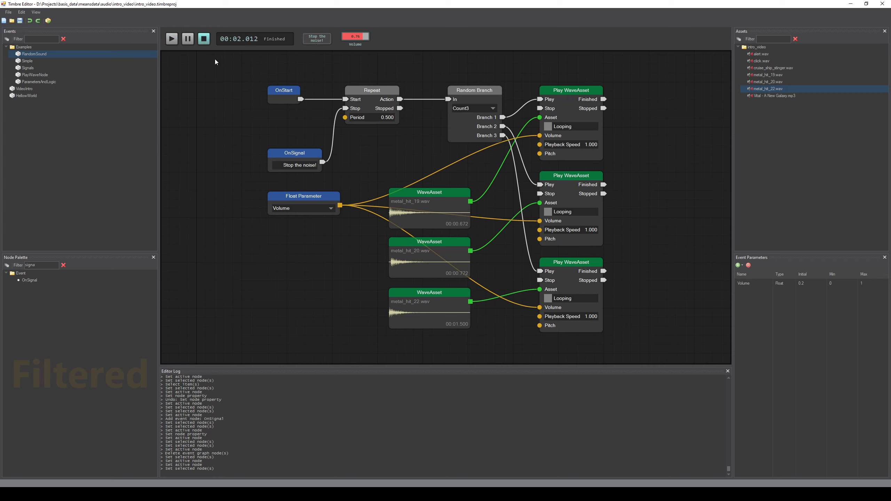
click(172, 40)
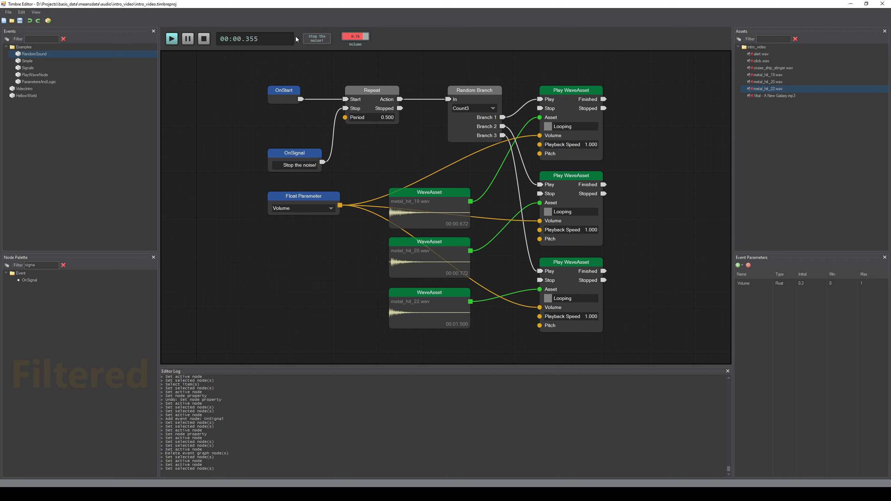
click(317, 39)
click(169, 40)
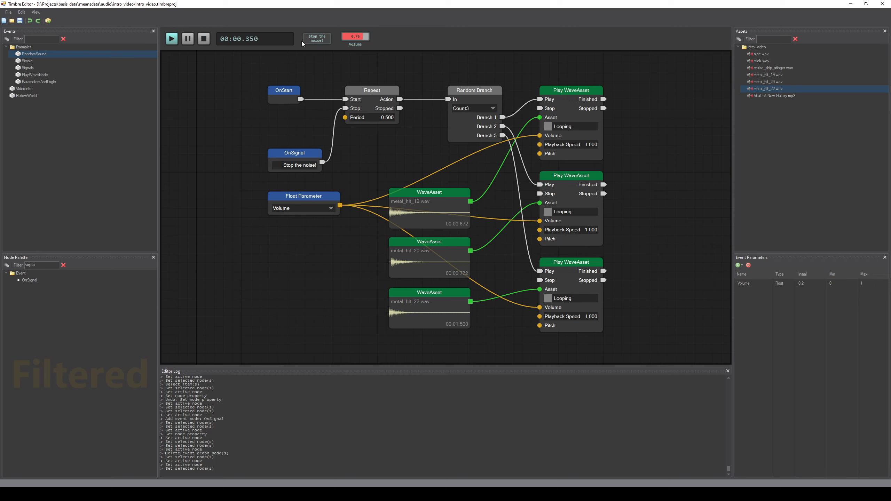
click(320, 39)
click(170, 43)
click(319, 39)
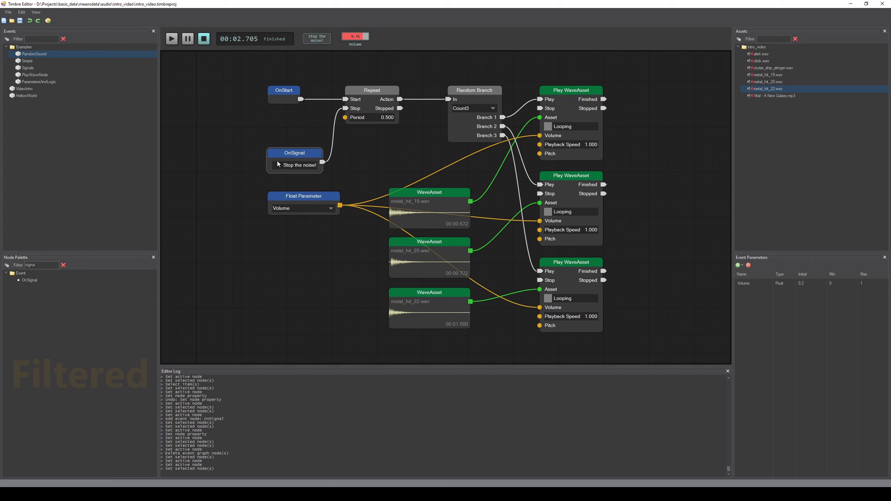
Step: Add a Delay node from the palette below the graph
drag(240, 146, 248, 147)
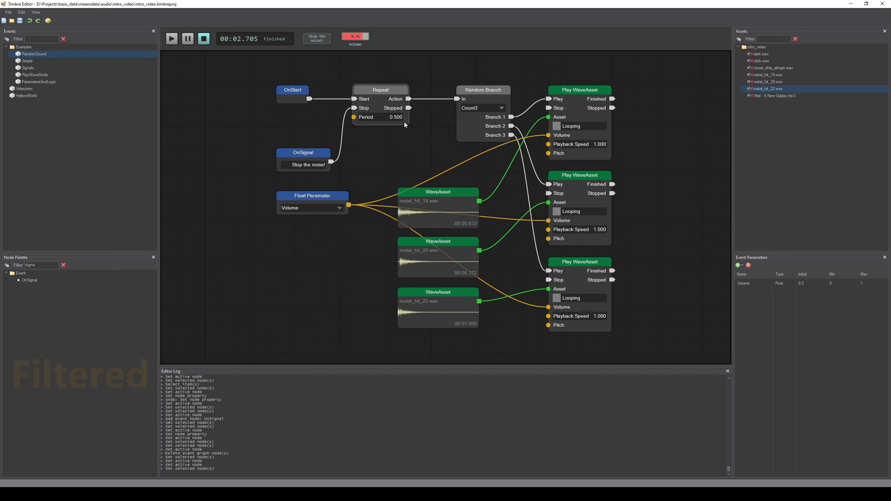
drag(467, 175, 445, 164)
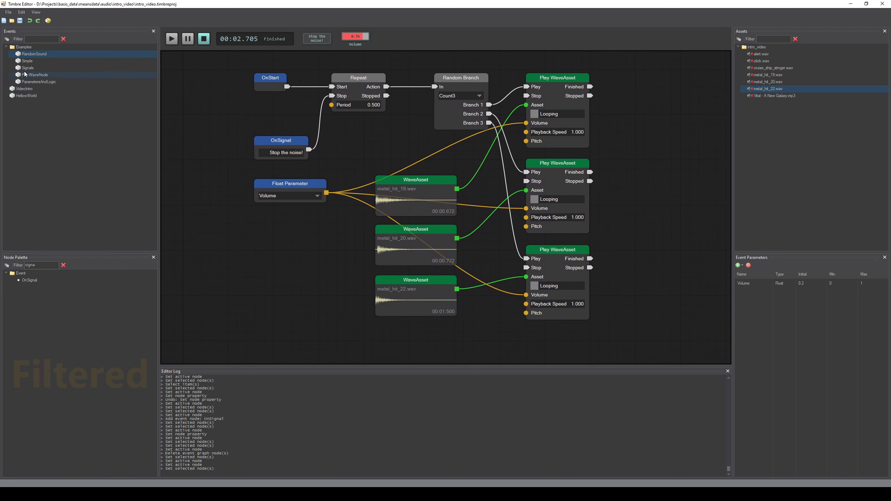
click(63, 265)
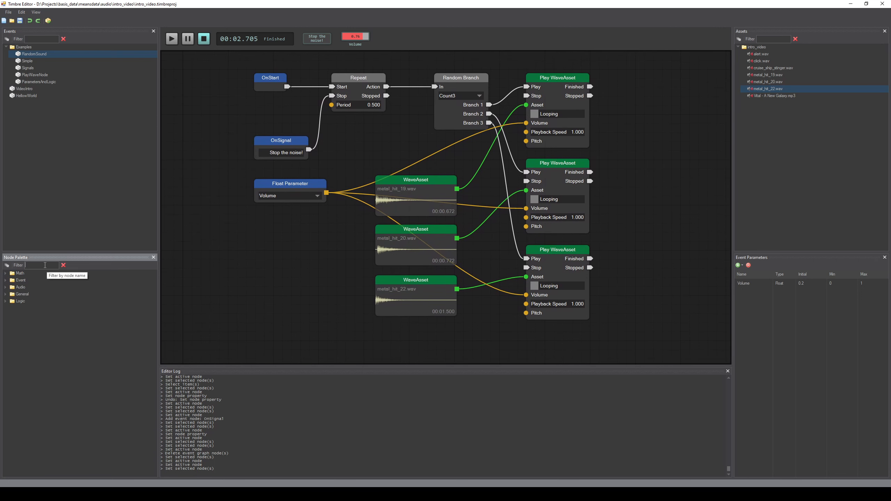
text(dela)
drag(26, 280, 305, 327)
Step: Connect the Repeat node's Stopped output to the Delay's Begin input
drag(378, 109, 391, 136)
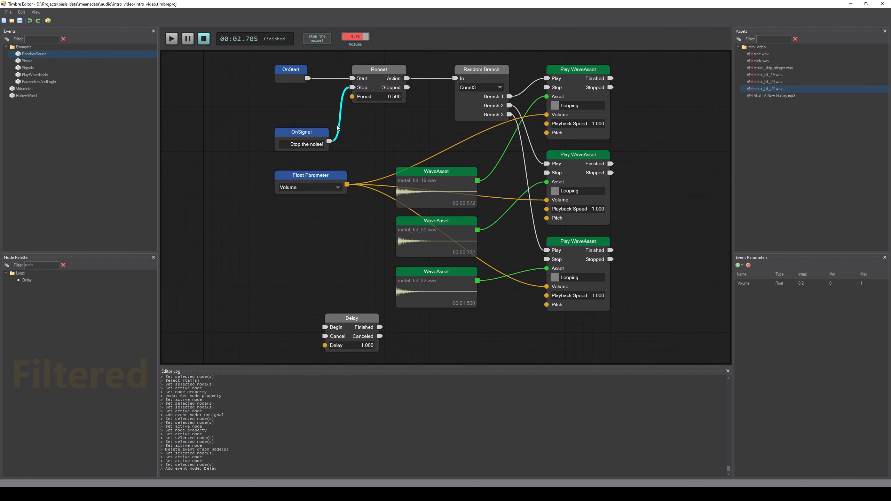
drag(407, 87, 323, 325)
drag(345, 289, 347, 277)
drag(408, 75, 326, 315)
Step: Set the Delay node's delay to 2.000
drag(365, 265, 368, 309)
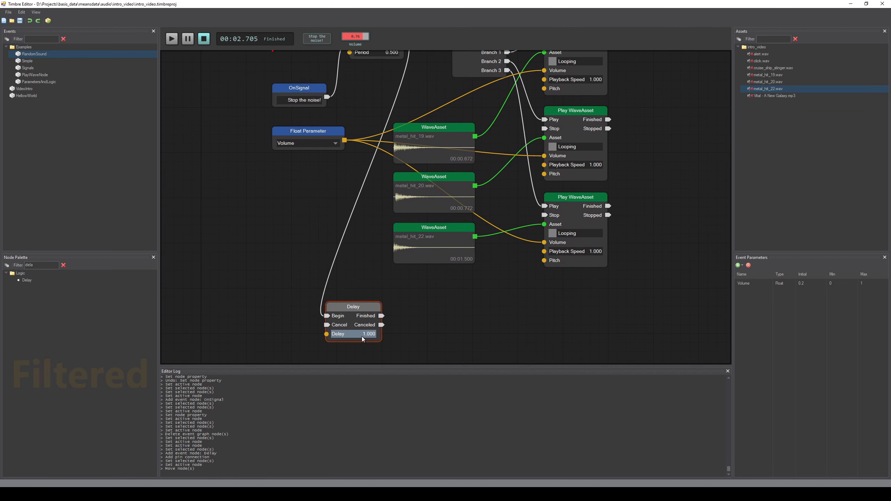
double_click(354, 334)
key(Return)
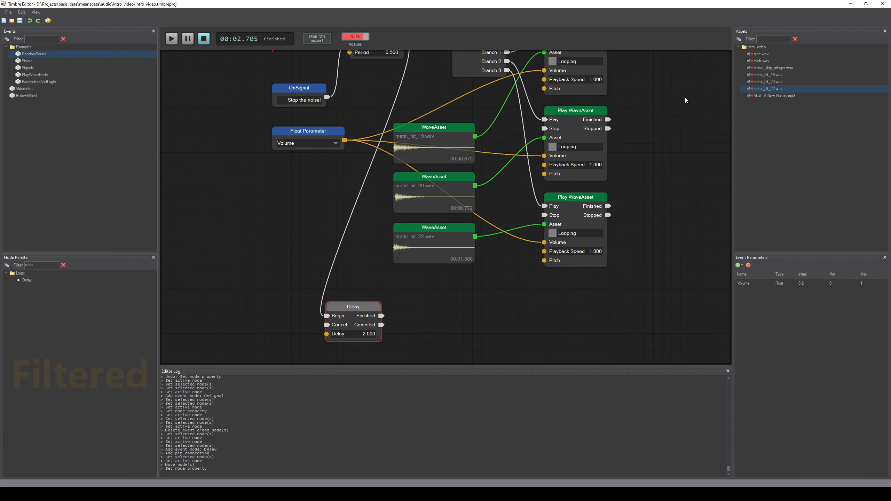
Step: Drag the alert.wav asset into the graph as a WaveAsset node below the Delay
drag(760, 54, 432, 313)
drag(540, 263, 488, 326)
Step: Add a Play WaveAsset node from the palette next to the Delay
double_click(41, 263)
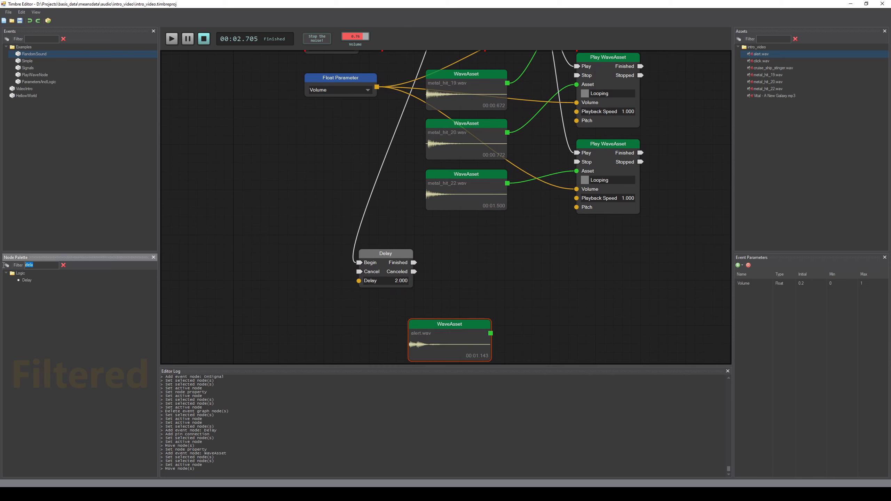
text(pla)
drag(550, 250, 551, 251)
Step: Connect the Delay's Finished to the new Play WaveAsset's Play, and alert.wav's output to its Asset input
drag(413, 263, 557, 273)
drag(490, 334, 555, 288)
scroll(484, 265, down, 5)
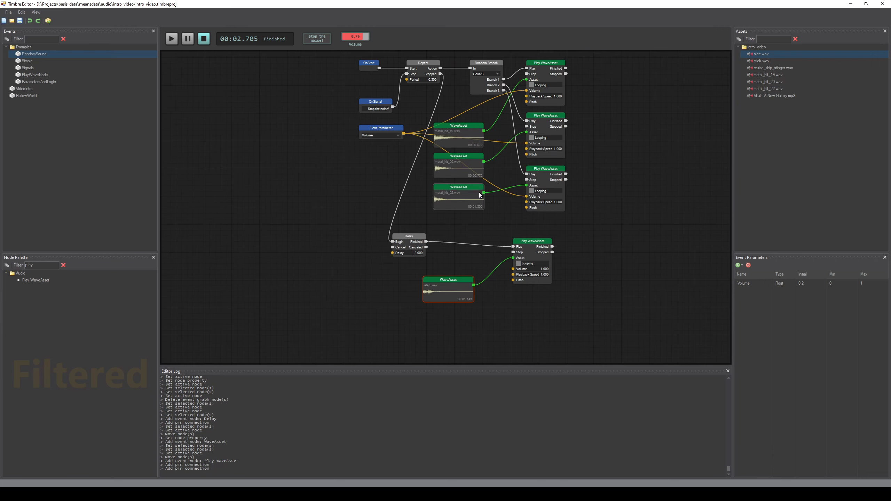
Step: Play the event and fire the Stop the noise! signal to test the delayed alert
click(380, 190)
click(171, 39)
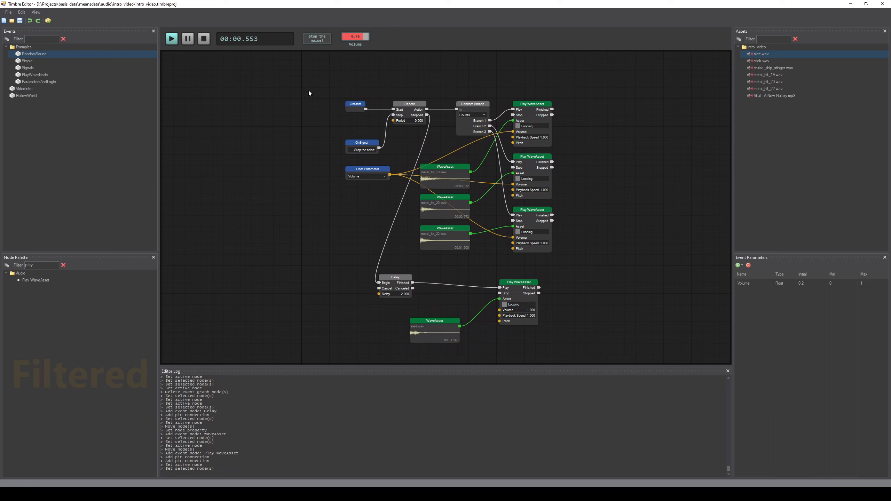
click(318, 41)
scroll(435, 259, up, 3)
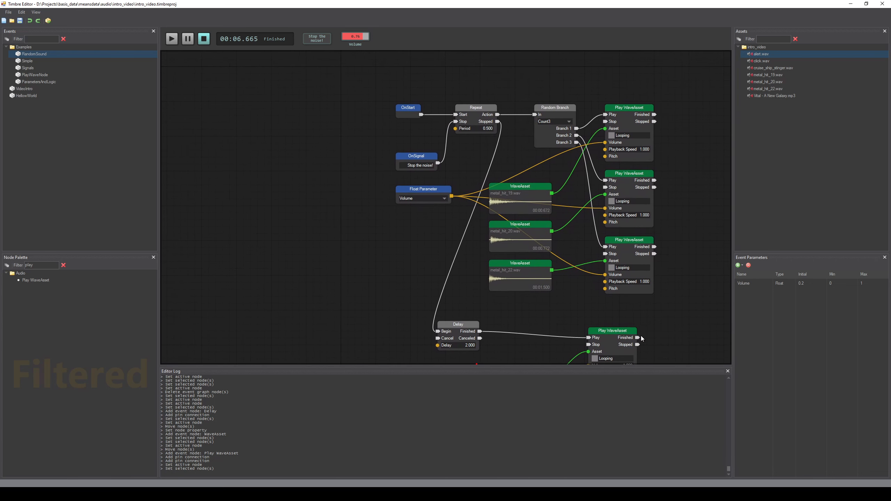
Step: Connect the alert Play WaveAsset's Finished output back to the Repeat node's Start input
drag(639, 337, 586, 310)
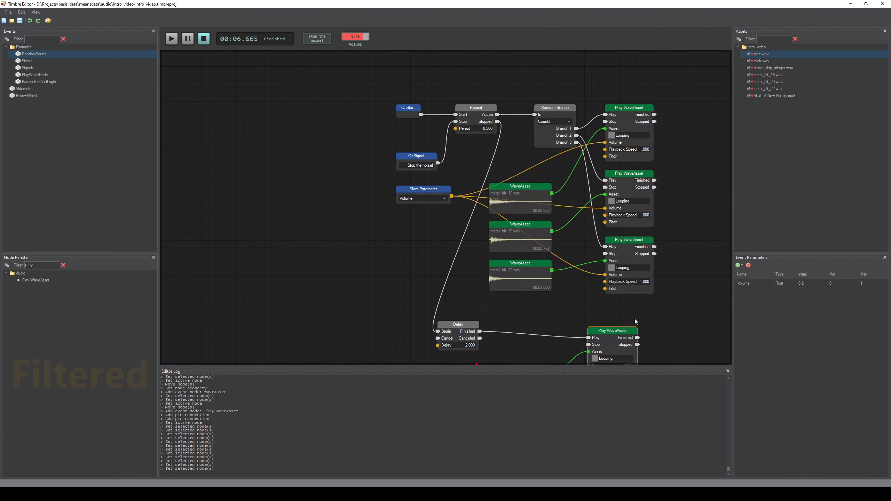
drag(638, 338, 579, 294)
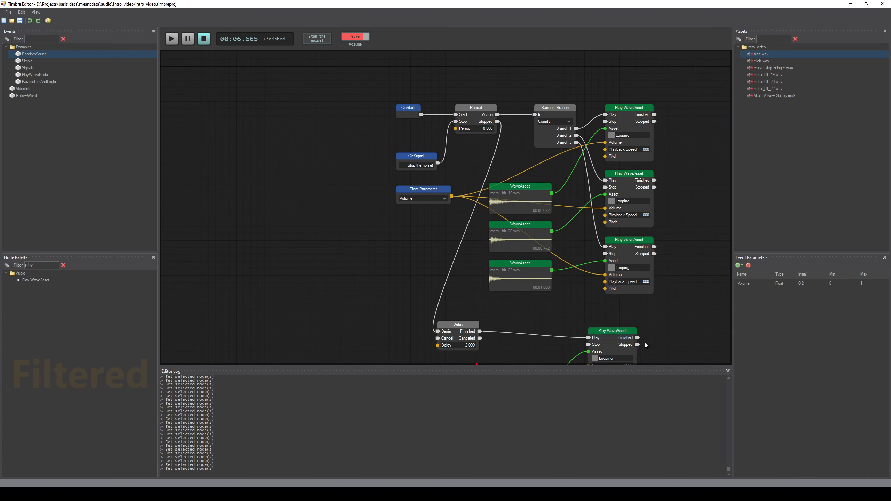
drag(637, 338, 455, 115)
Step: Play the event to test the looping alert, then stop playback
drag(355, 257, 329, 207)
scroll(329, 206, down, 1)
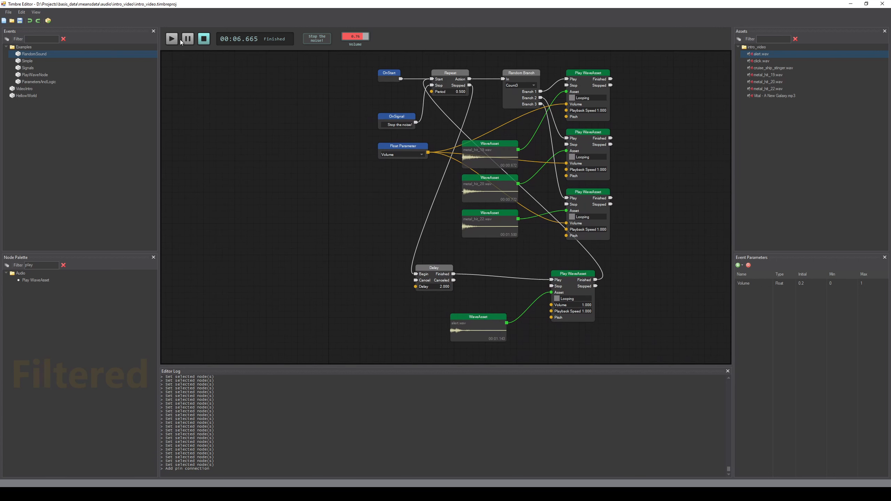
click(172, 42)
drag(380, 141, 351, 164)
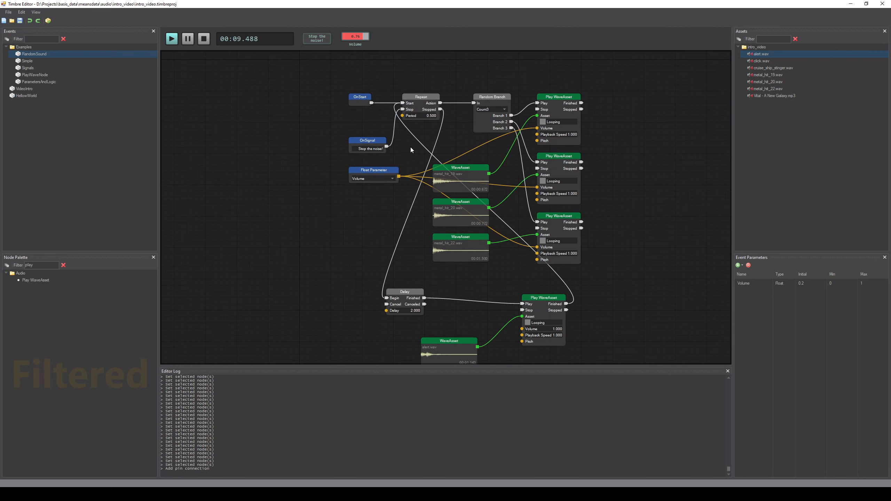
click(204, 39)
Step: Undo the loop-back connection and delete the Delay, alert WaveAsset and alert Play WaveAsset nodes
key(ctrl+z)
key(ctrl+z)
key(ctrl+z)
key(ctrl+z)
key(ctrl+z)
scroll(339, 272, down, 2)
drag(345, 247, 590, 357)
key(Delete)
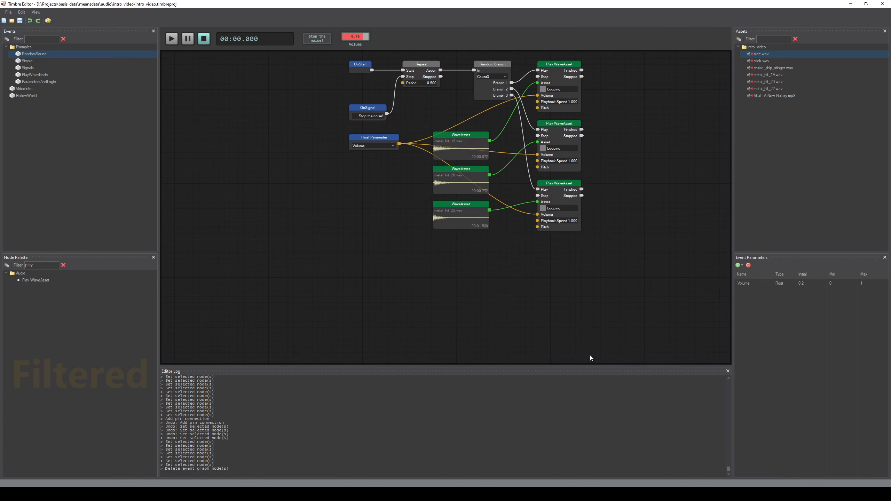
Step: Open the Simple example event and examine its graph
drag(373, 238, 482, 328)
scroll(481, 329, up, 2)
drag(426, 237, 291, 211)
scroll(355, 241, up, 1)
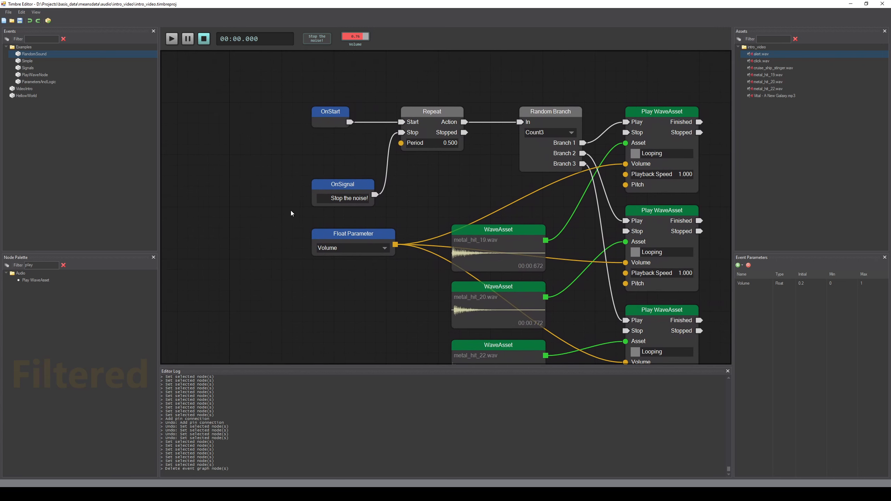
click(57, 61)
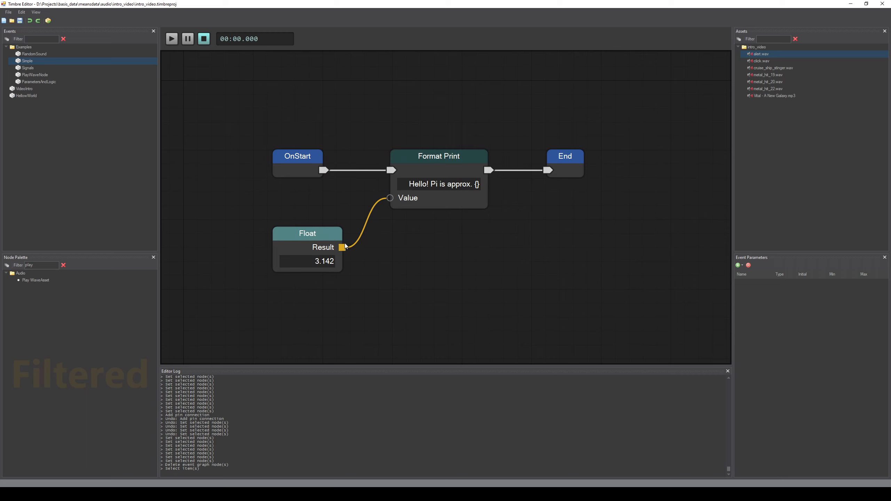
drag(342, 247, 452, 299)
drag(431, 250, 456, 252)
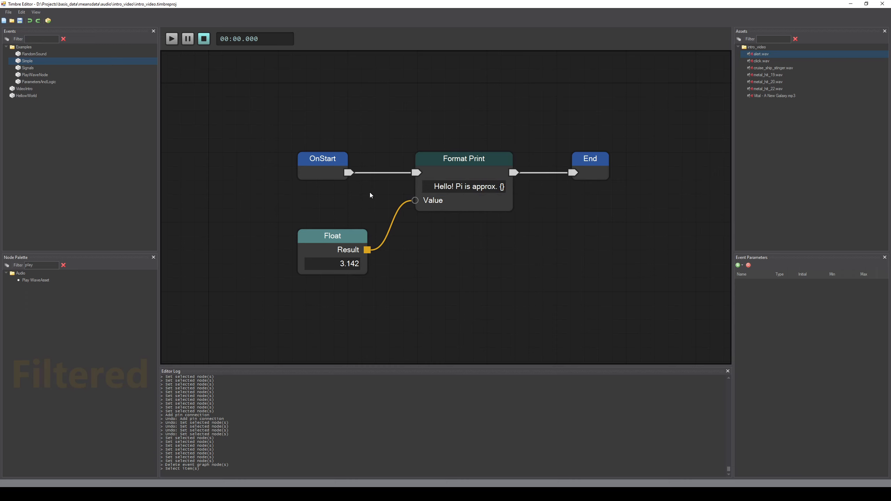
Step: Open the ParametersAndLogic example event and examine its Float Compare, Branch and Remap Float nodes
click(50, 82)
scroll(421, 255, up, 3)
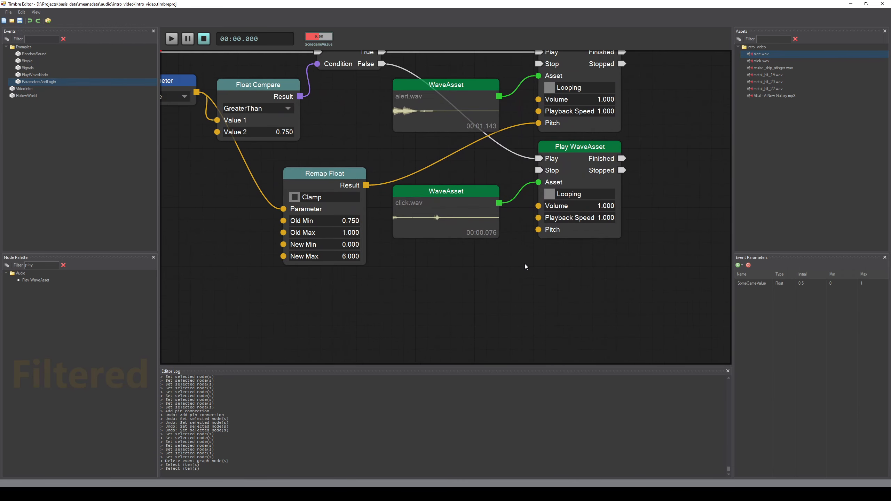
drag(426, 271, 507, 283)
scroll(477, 273, up, 1)
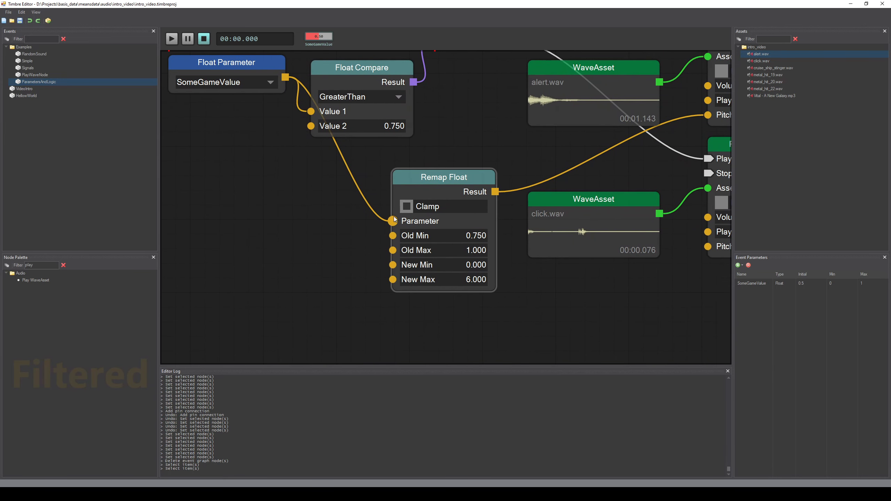
drag(511, 258, 390, 283)
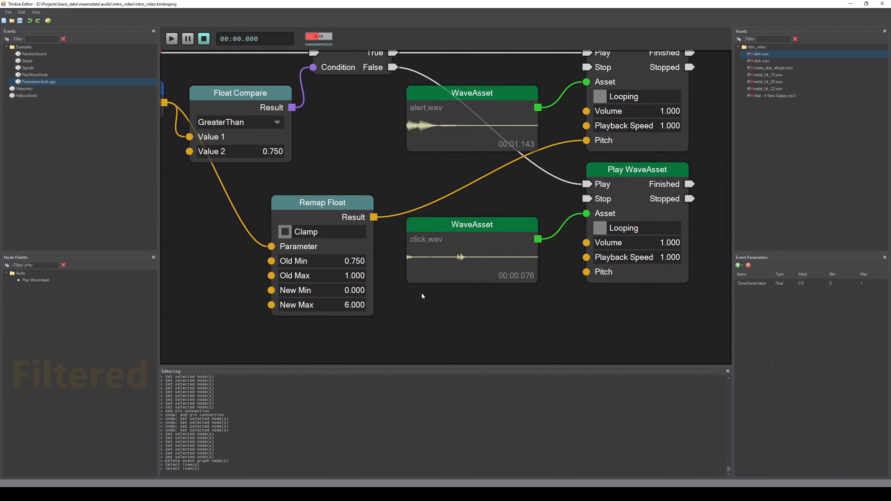
drag(567, 259, 508, 272)
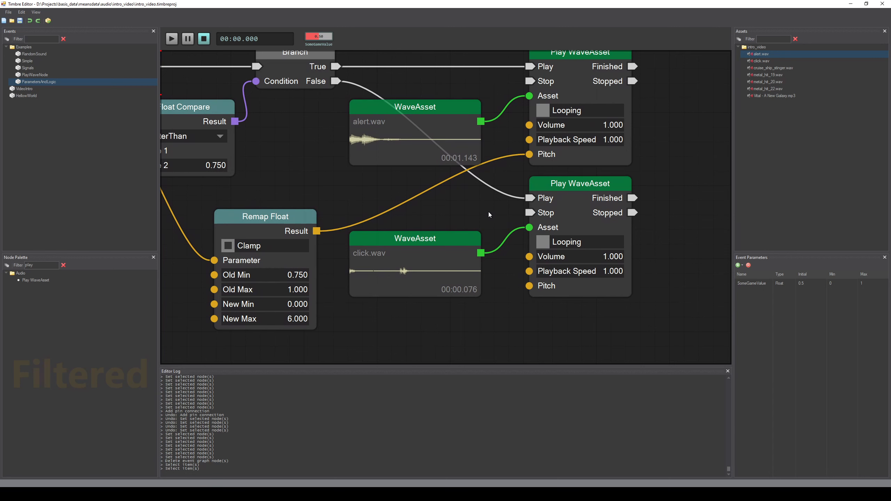
drag(461, 213, 557, 220)
drag(269, 258, 398, 223)
scroll(345, 246, down, 1)
drag(344, 226, 323, 255)
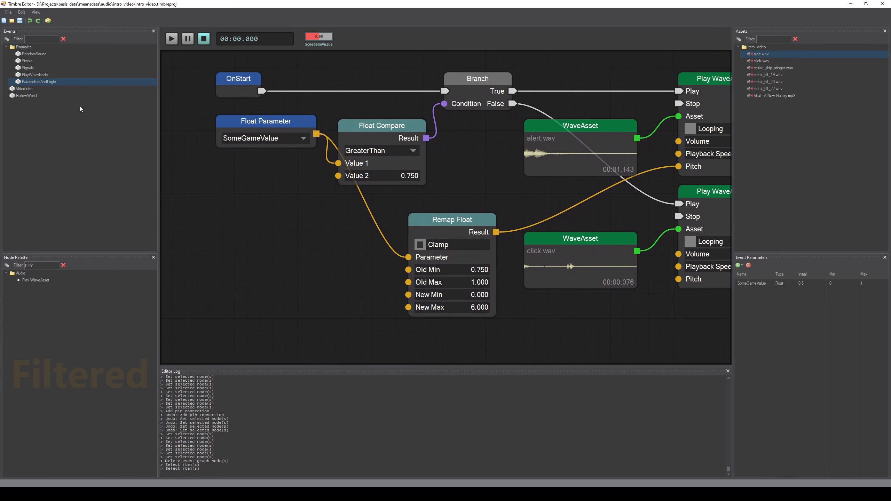
Step: Return to the RandomSound event and set the Repeat node's Period to 0.1
click(35, 54)
drag(247, 216, 378, 274)
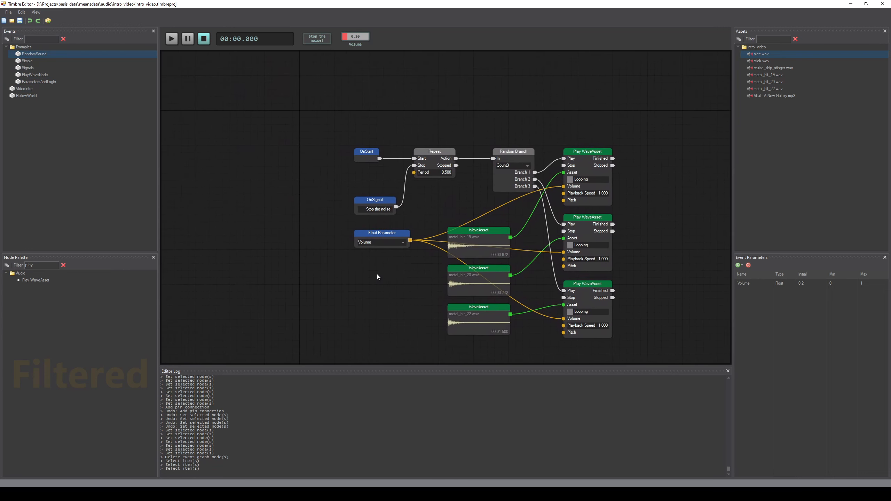
scroll(377, 274, up, 8)
drag(423, 213, 459, 253)
scroll(462, 219, up, 3)
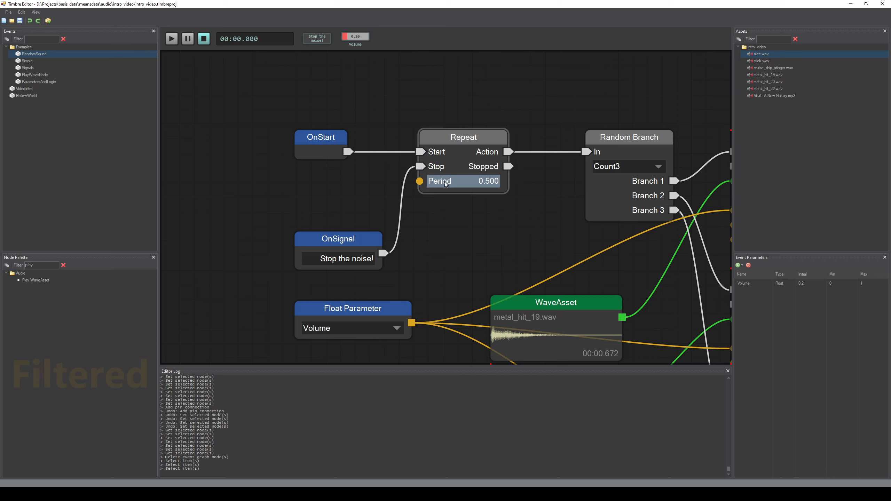
click(459, 185)
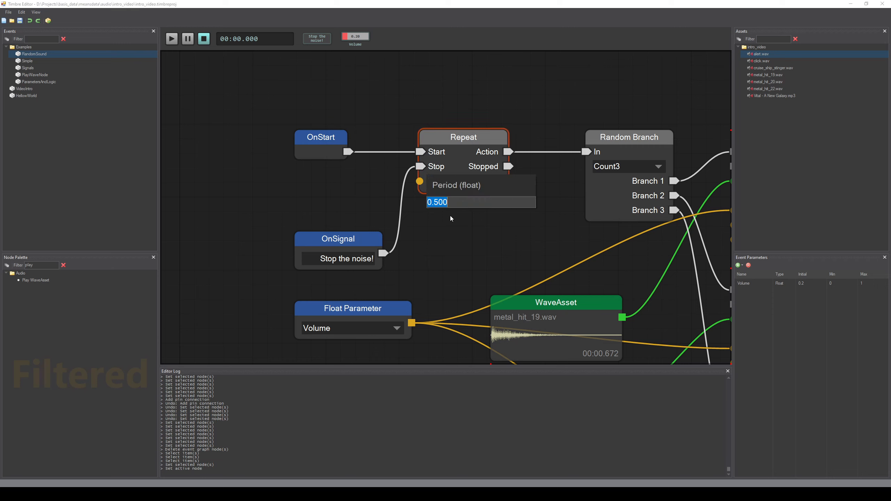
text(0.1)
key(Return)
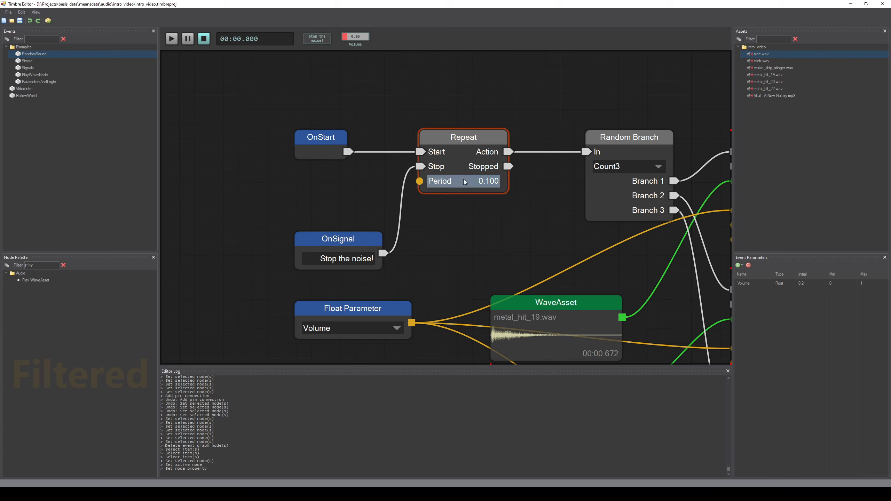
Step: Play the event briefly to hear the faster repeat, then stop playback
drag(419, 181, 234, 192)
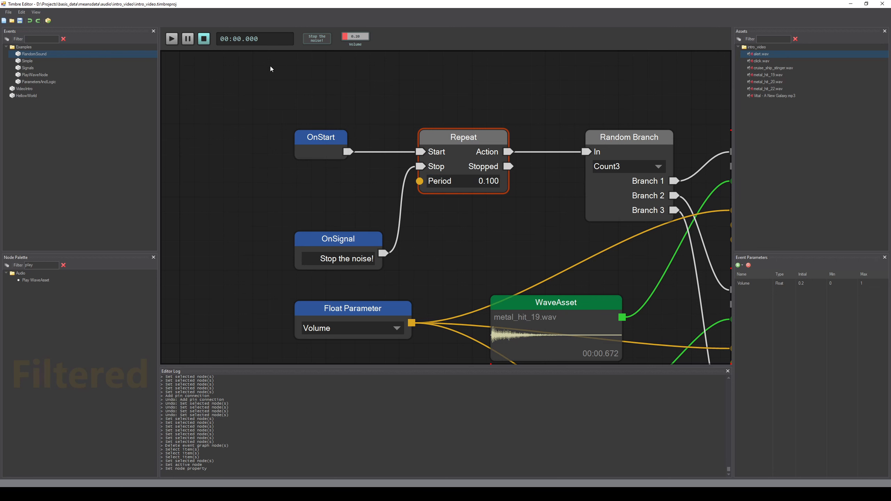
scroll(257, 113, down, 1)
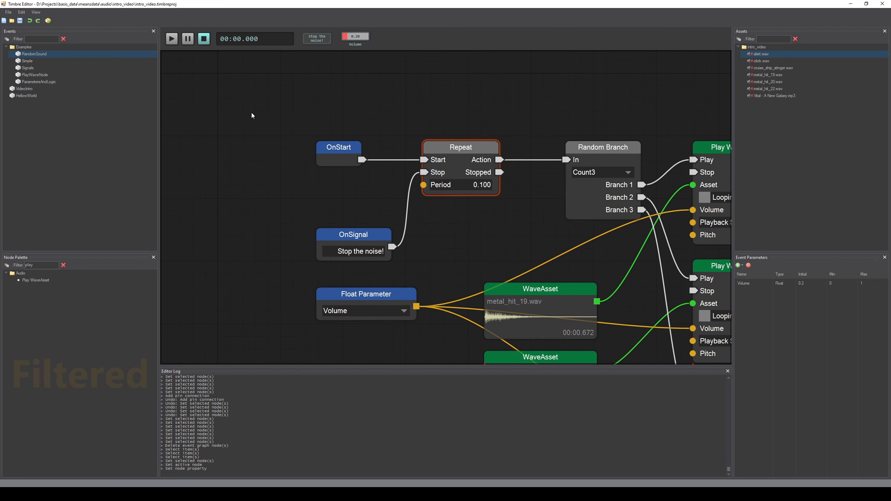
click(172, 38)
click(204, 39)
Step: Set the Repeat node's Period to 1
click(463, 187)
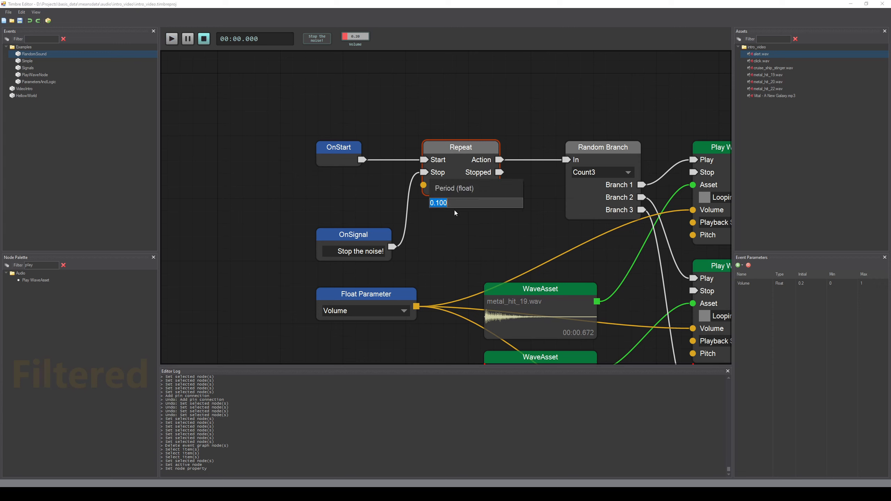
text(1)
key(Return)
Step: Play the event, raise the Volume parameter slider while it plays, and stop playback
click(172, 44)
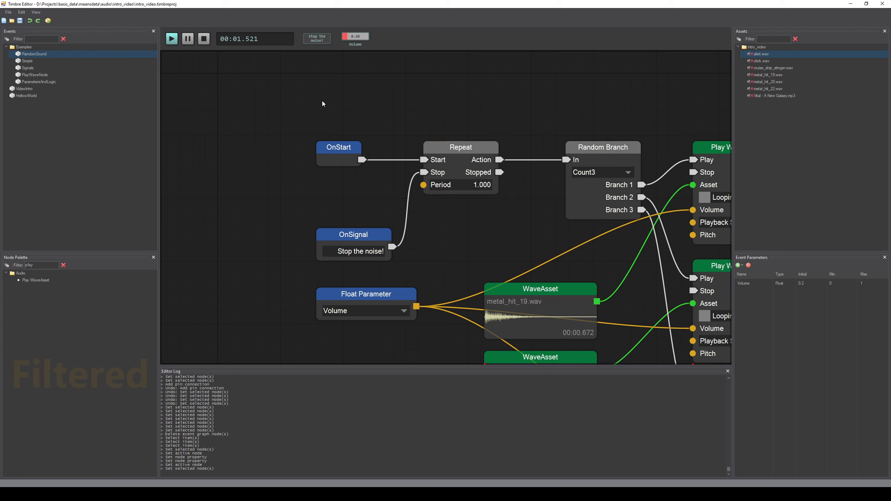
drag(357, 38, 358, 17)
click(204, 39)
Step: Search the node palette for curve and add a Curve node left of the Repeat node
click(323, 237)
drag(323, 238, 391, 235)
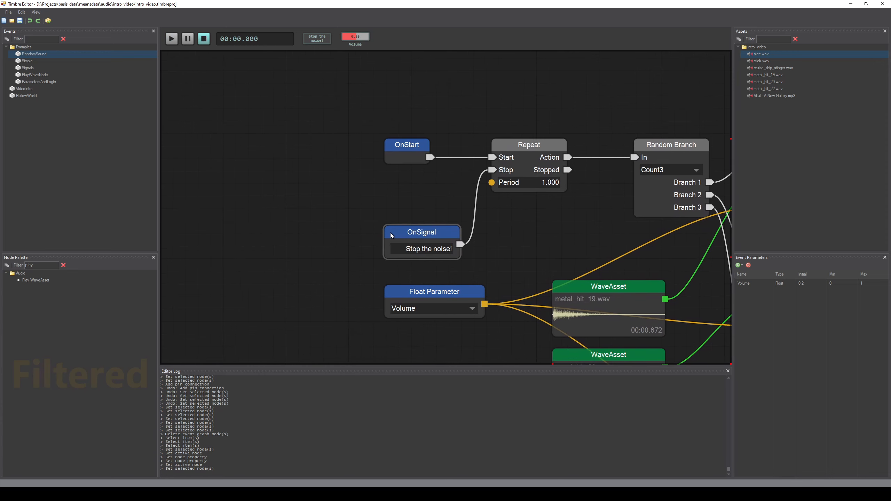
drag(307, 218, 314, 210)
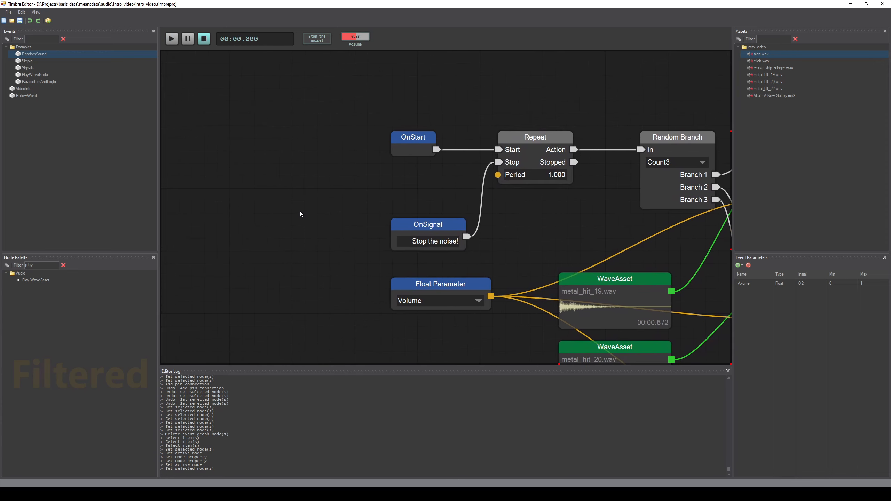
scroll(284, 229, down, 1)
double_click(40, 265)
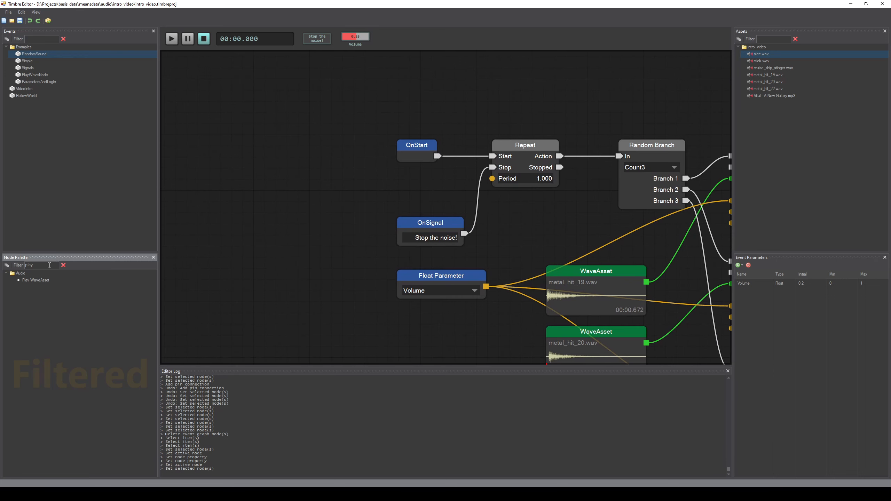
text(curve)
drag(32, 279, 309, 186)
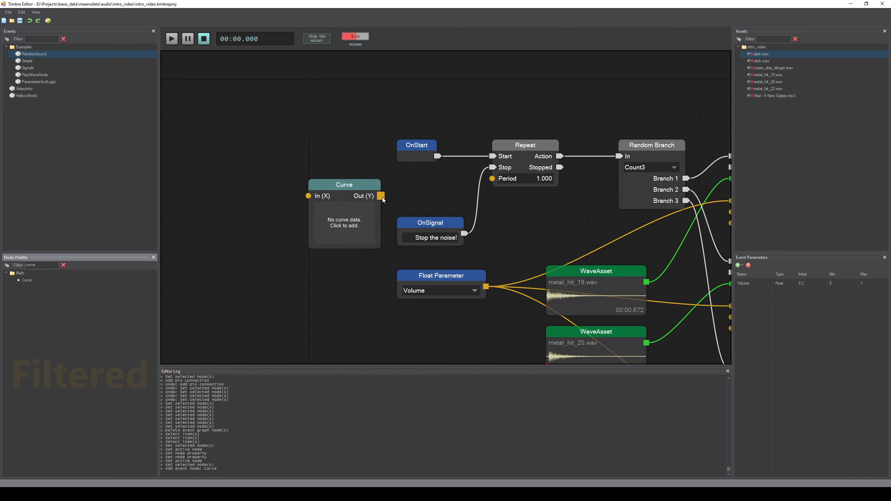
Step: Connect the Curve's Out (Y) to the Repeat's Period input and clear the palette filter
drag(380, 196, 492, 179)
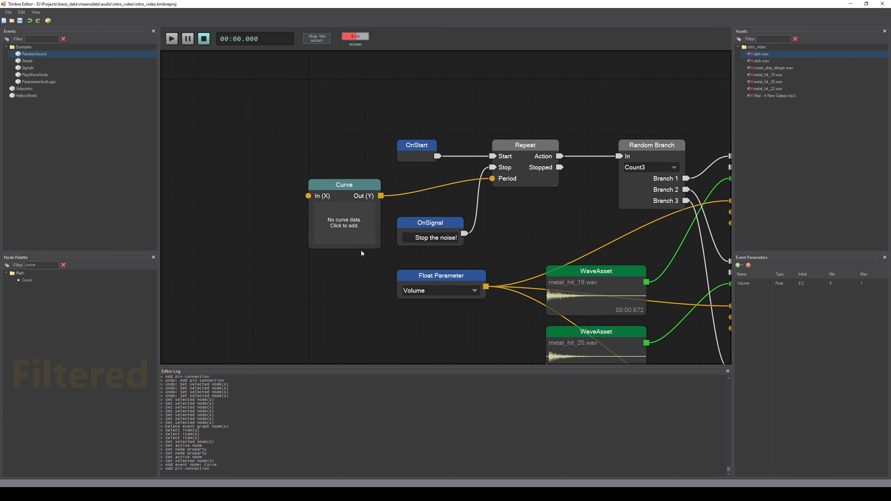
drag(379, 236, 414, 215)
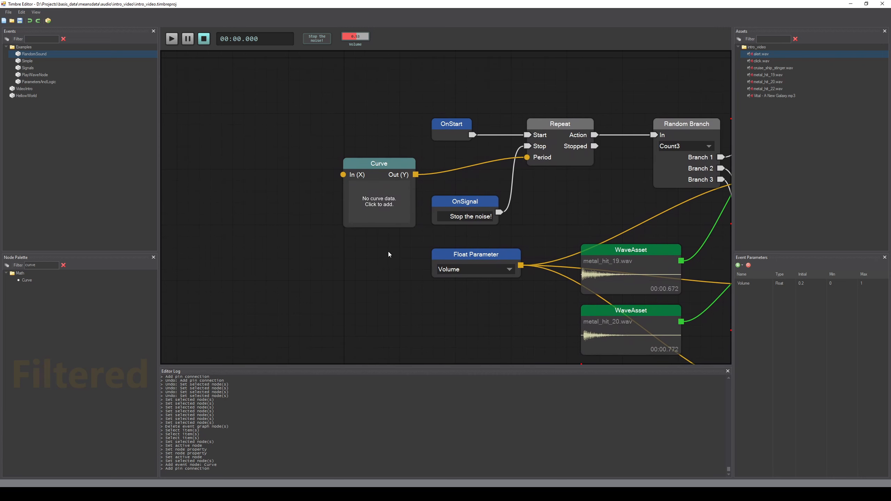
click(63, 265)
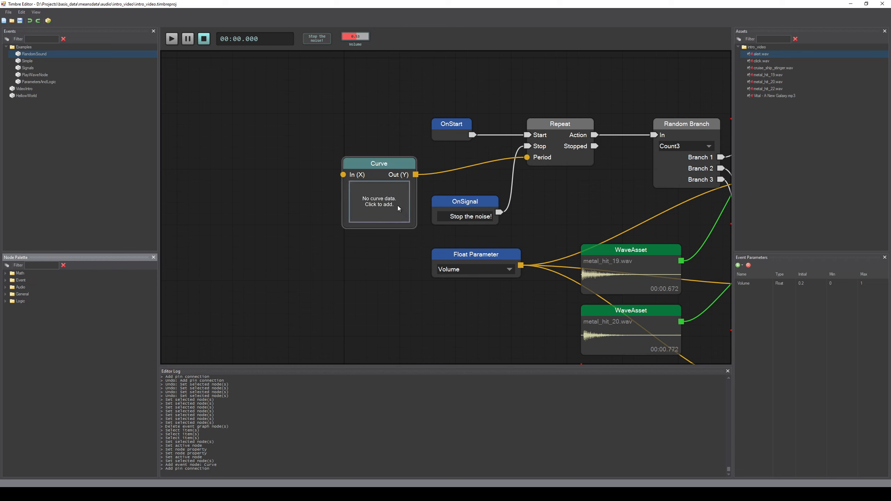
Step: Open the Curve node's editor and add a row of points at about 0.38 from x 0 to about 2.5
click(383, 208)
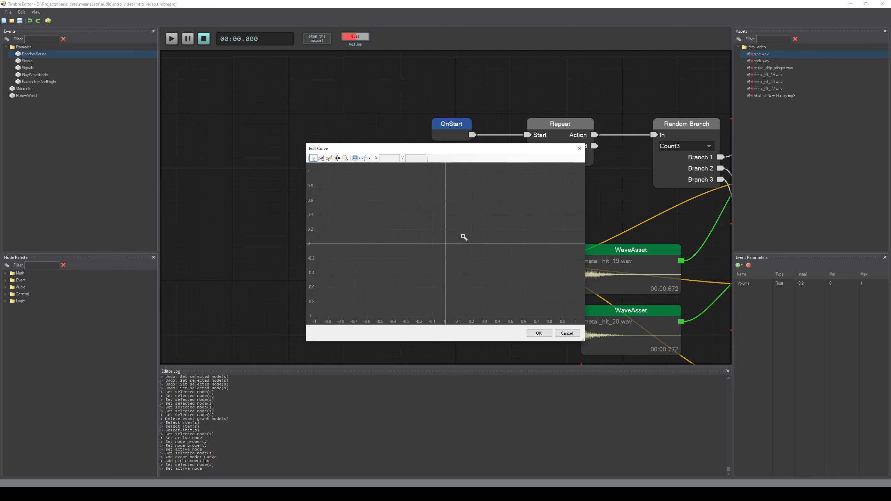
drag(462, 236, 404, 262)
scroll(407, 258, down, 4)
scroll(378, 277, up, 2)
click(321, 158)
drag(378, 281, 377, 294)
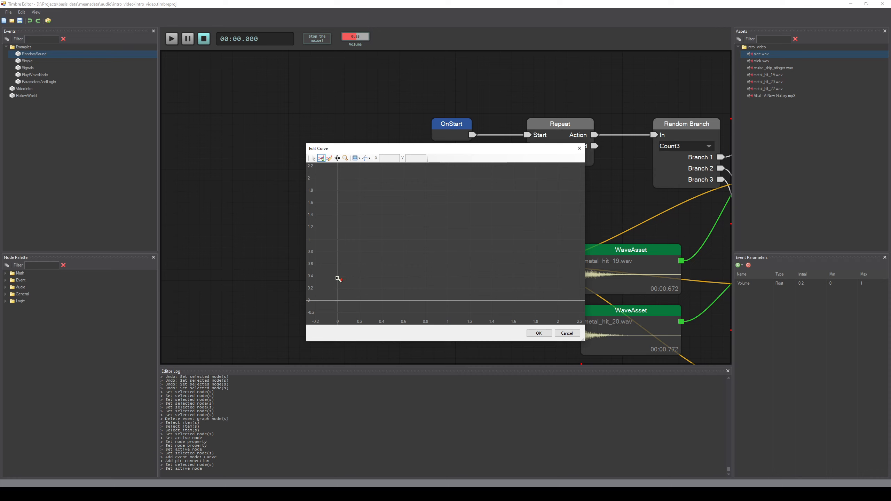
click(372, 277)
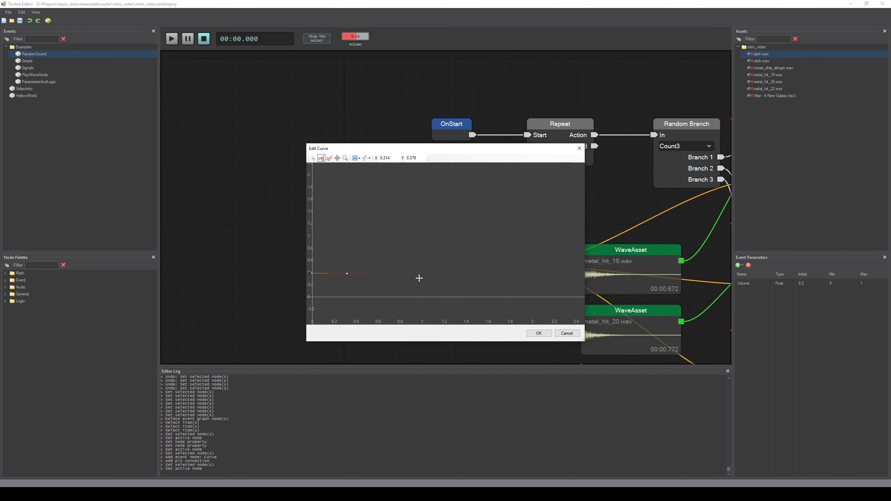
click(445, 274)
click(479, 276)
drag(539, 277, 474, 273)
click(488, 273)
drag(401, 289, 472, 278)
Step: Add curve points forming a dip down to about 0.08 near x 3 that rises back to about 0.38 by x 5.3
scroll(454, 274, down, 1)
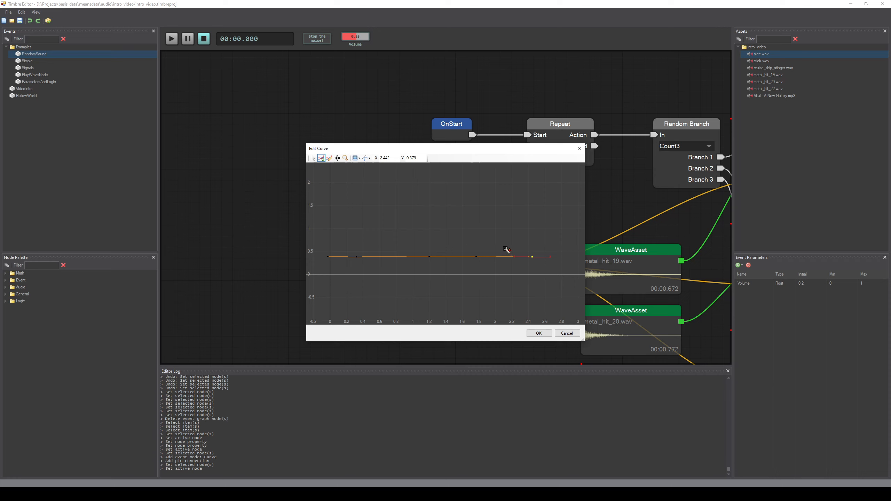
drag(542, 246, 417, 244)
scroll(434, 261, up, 2)
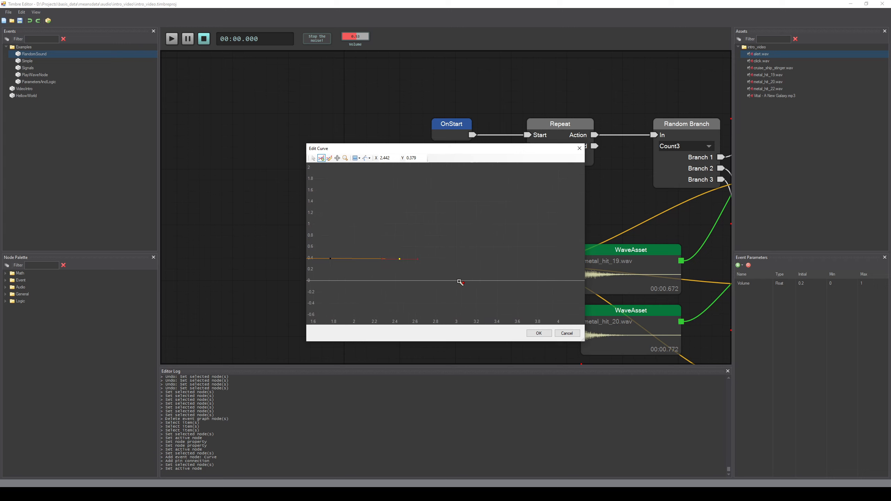
click(425, 273)
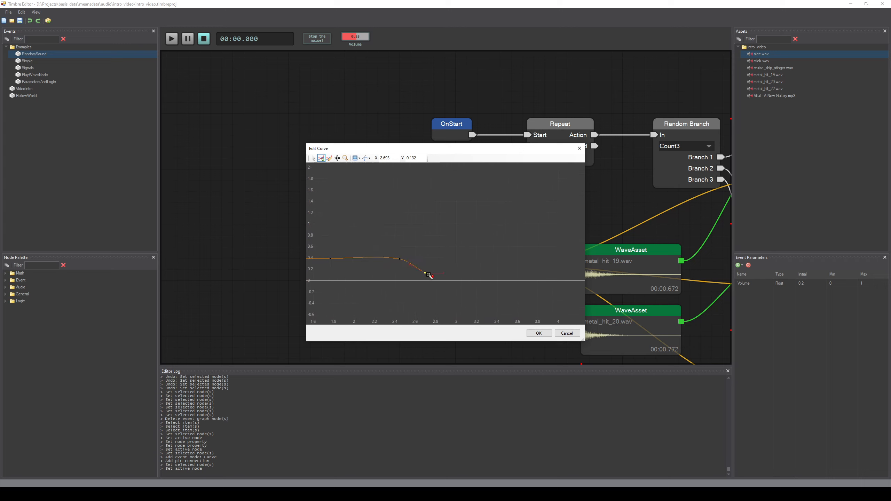
click(453, 276)
click(474, 273)
click(504, 262)
click(523, 258)
drag(542, 262, 410, 263)
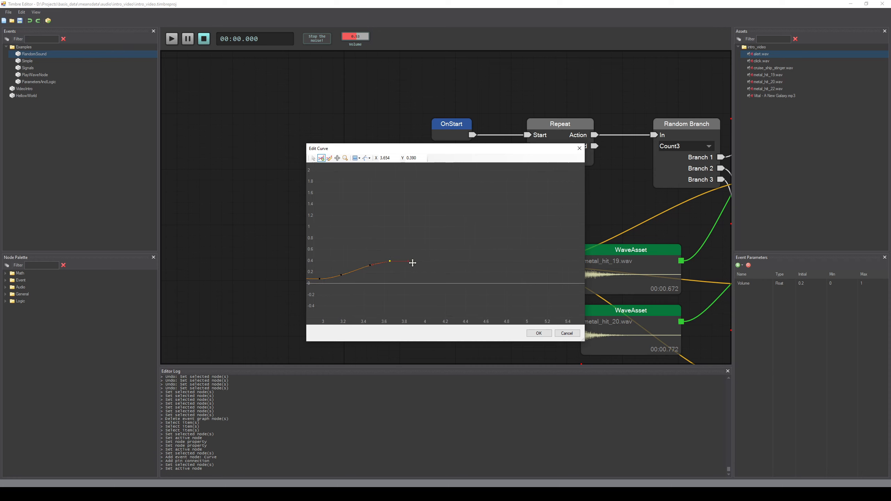
click(560, 261)
scroll(416, 267, down, 2)
key(f)
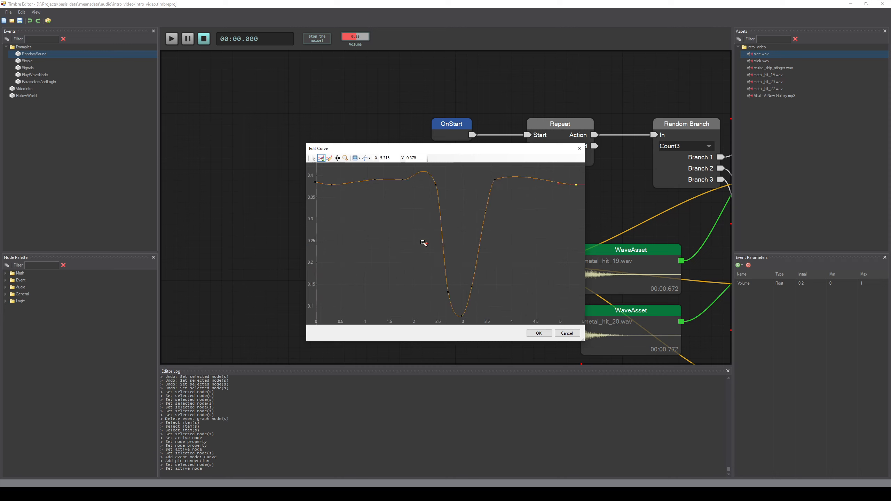
Step: Accept the edited curve and close the curve editor
scroll(375, 243, down, 3)
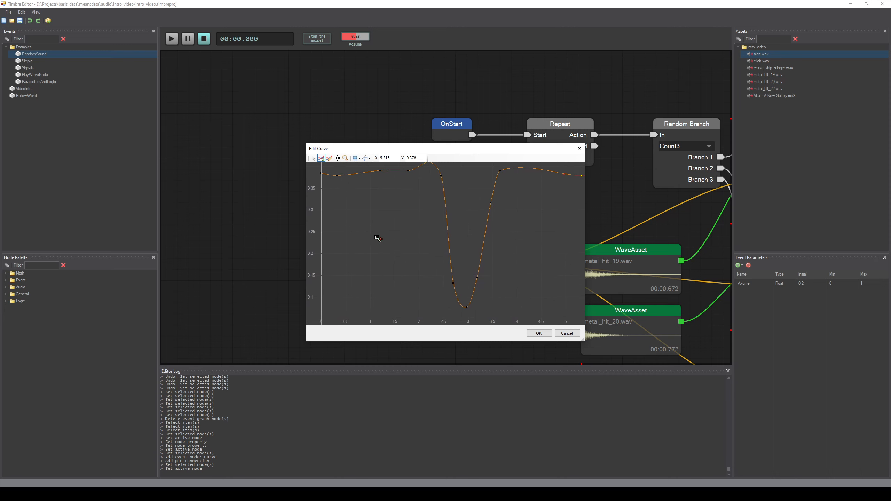
scroll(383, 235, down, 5)
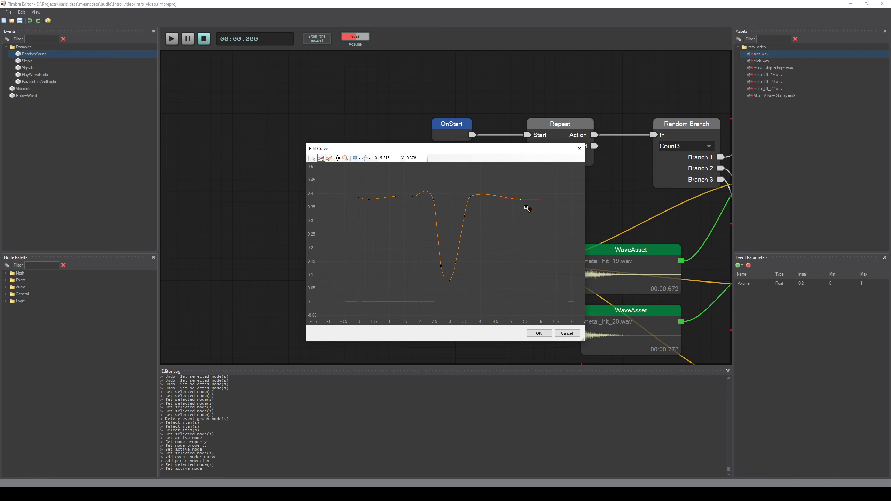
click(548, 334)
Step: Search the node palette for tim, add an Event Time node left of the Curve, and connect it to the Curve's In (X)
scroll(391, 262, down, 5)
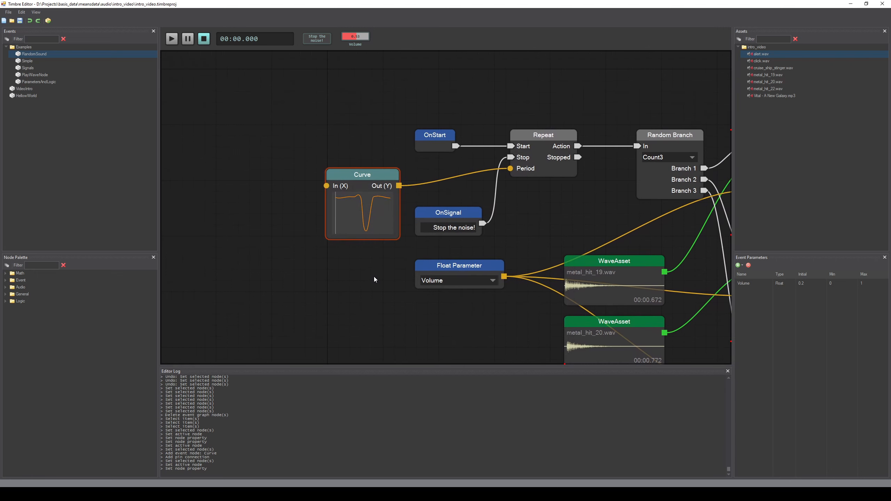
drag(355, 310, 339, 304)
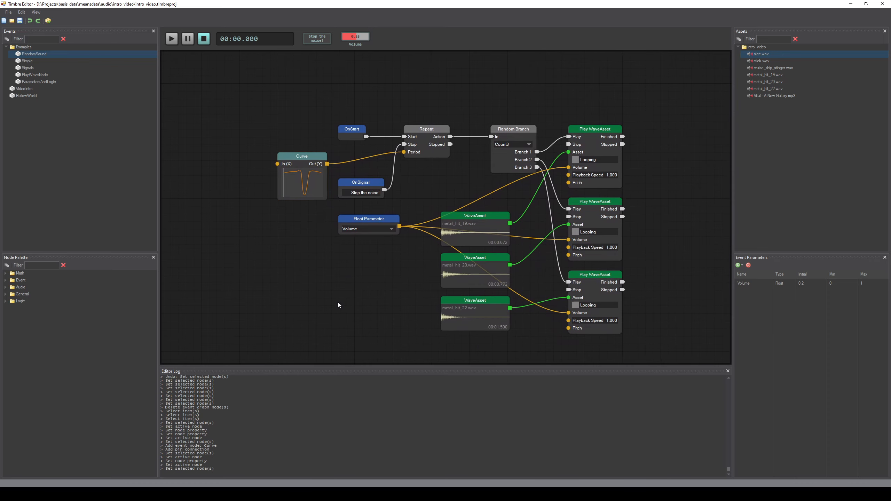
drag(245, 136, 284, 136)
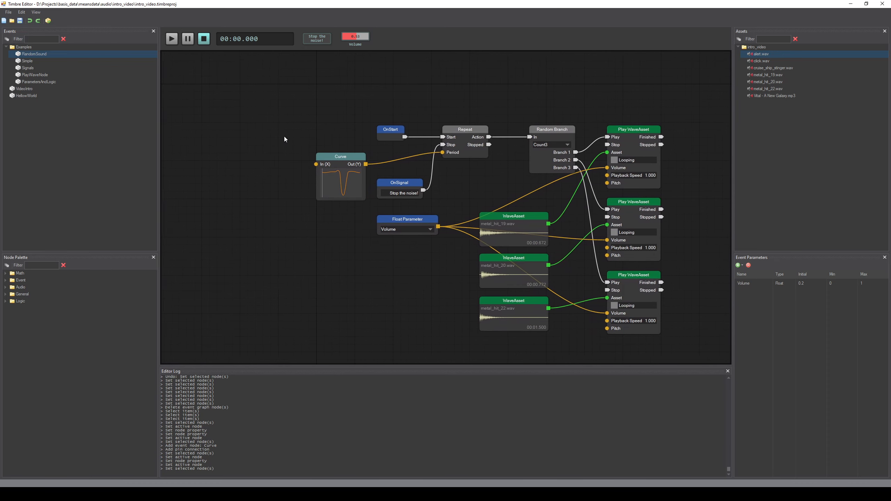
drag(273, 186, 298, 202)
click(39, 265)
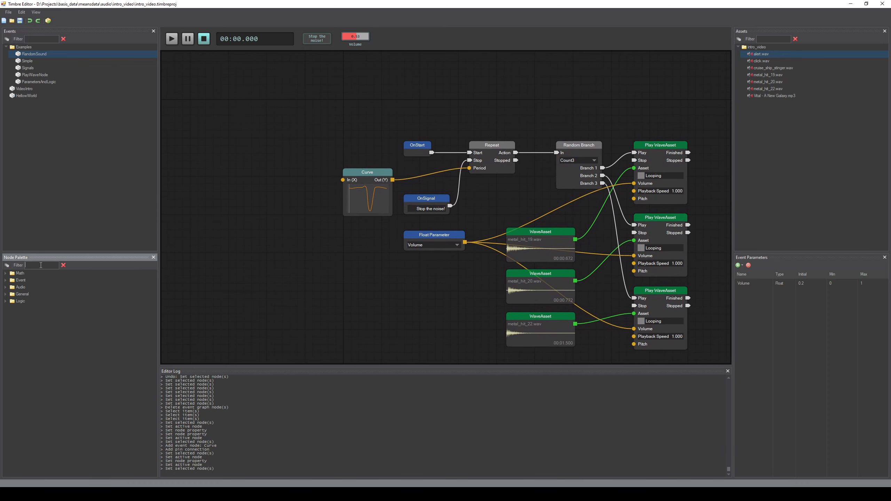
text(time)
drag(301, 226, 343, 180)
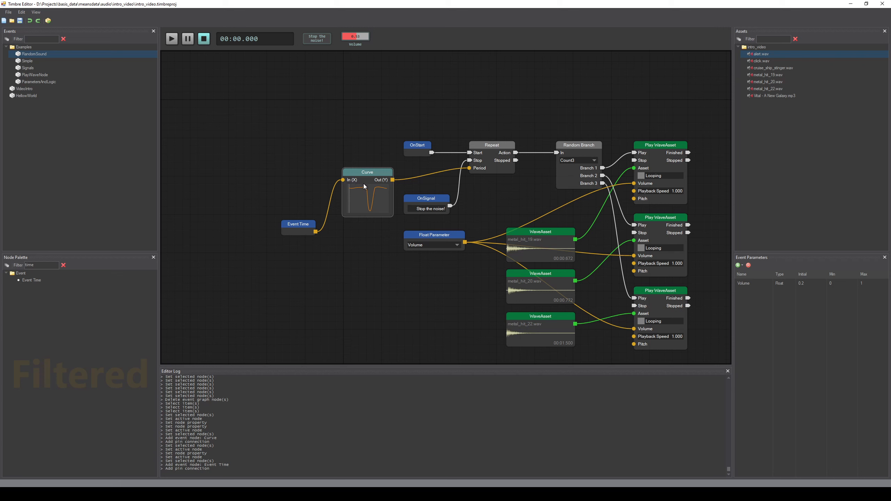
Step: Reopen the Curve node's editor to review the curve shape, then close it without changes
double_click(364, 203)
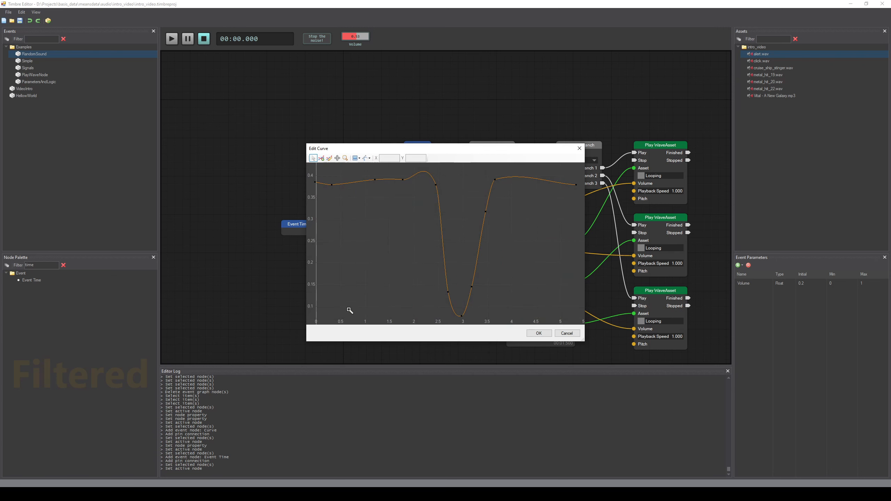
drag(352, 289, 374, 246)
scroll(403, 245, down, 2)
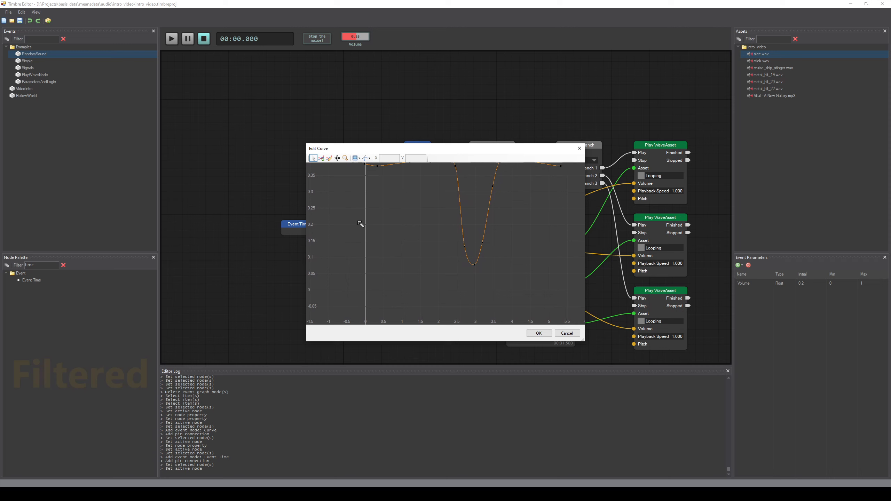
click(567, 333)
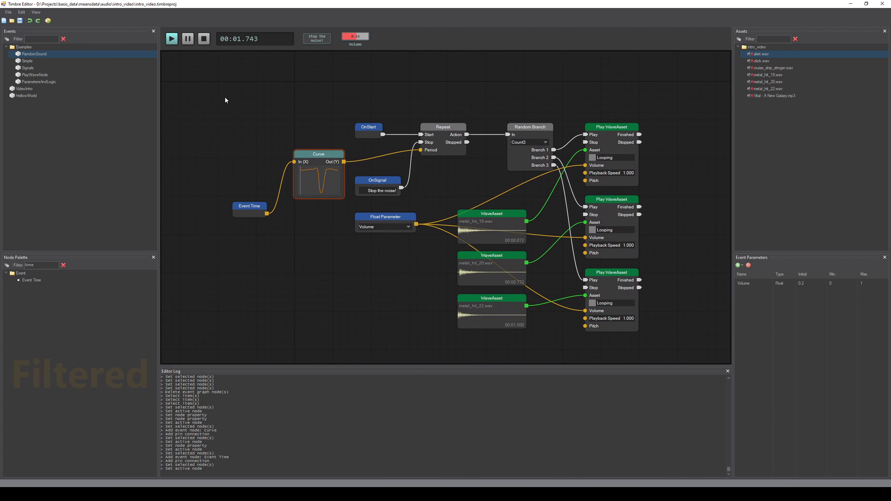
Step: Play the RandomSound event to hear the curve-driven repeat period, and stop playback
click(204, 39)
click(172, 40)
click(204, 40)
drag(257, 127, 312, 129)
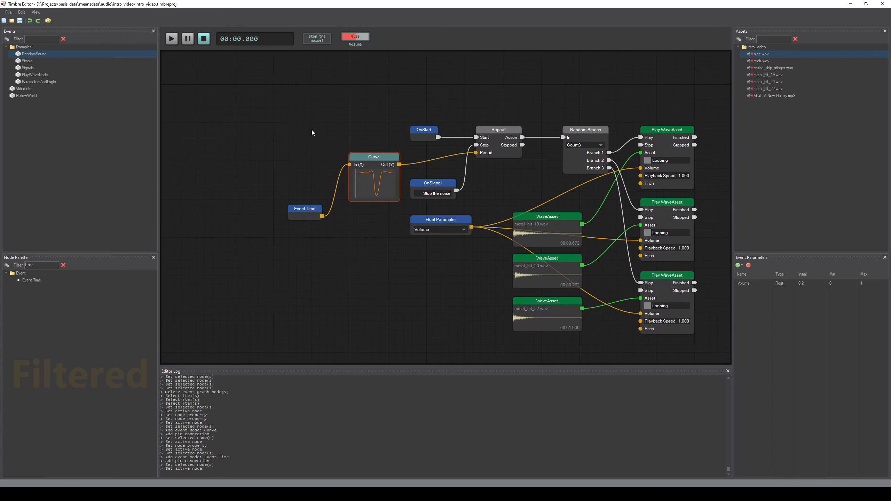
scroll(312, 130, up, 1)
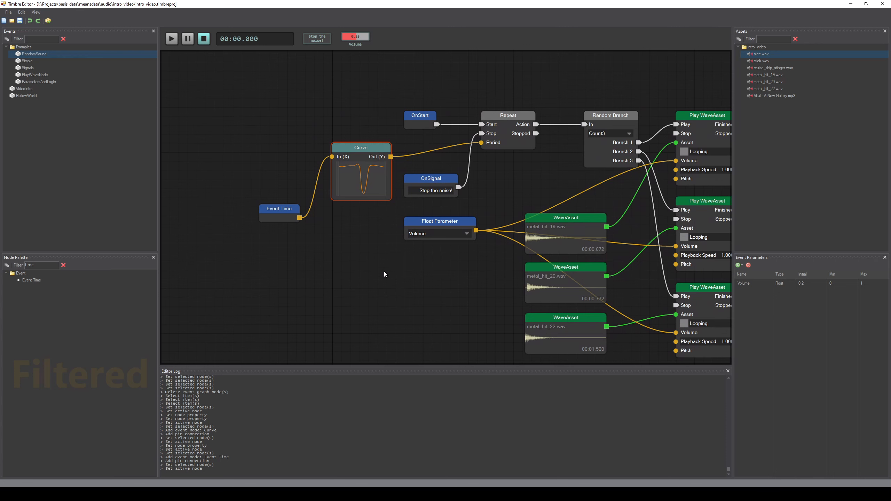
scroll(385, 272, down, 2)
scroll(378, 260, down, 1)
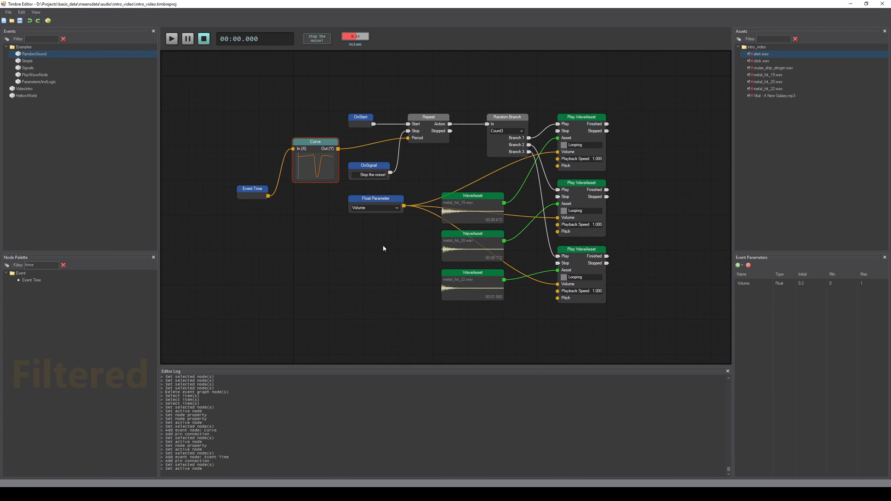
scroll(307, 204, down, 1)
drag(348, 155, 364, 169)
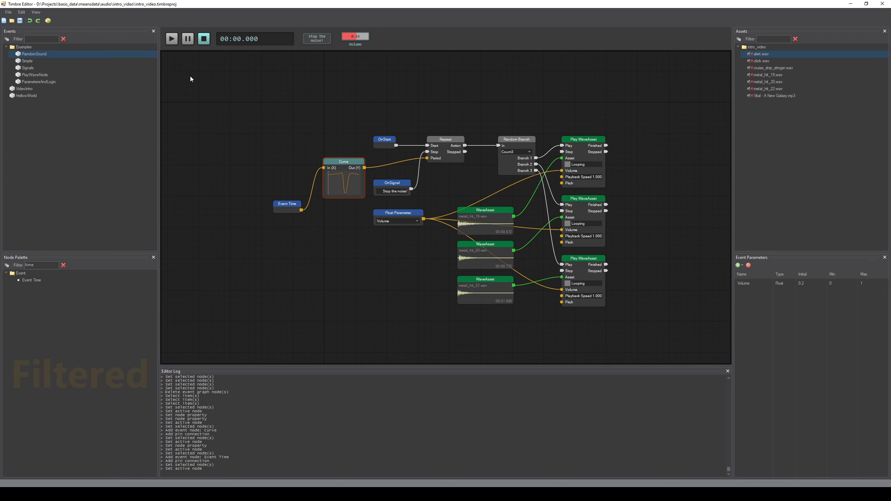
Step: Open the PlayWaveNode example event and select its Play WaveAsset node
click(51, 74)
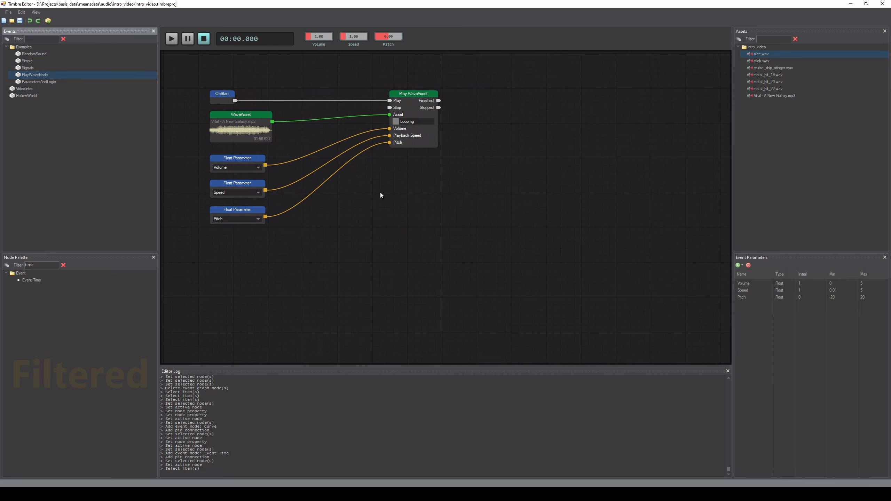
drag(380, 193, 427, 249)
scroll(427, 249, up, 2)
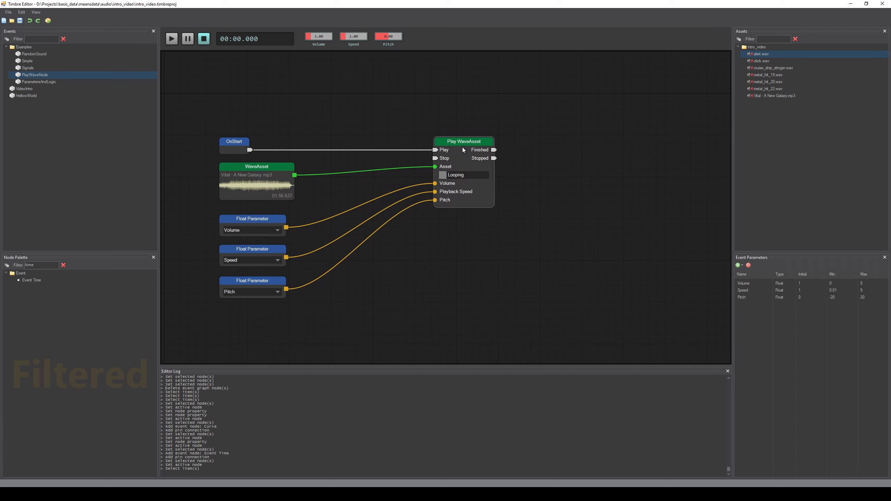
click(464, 158)
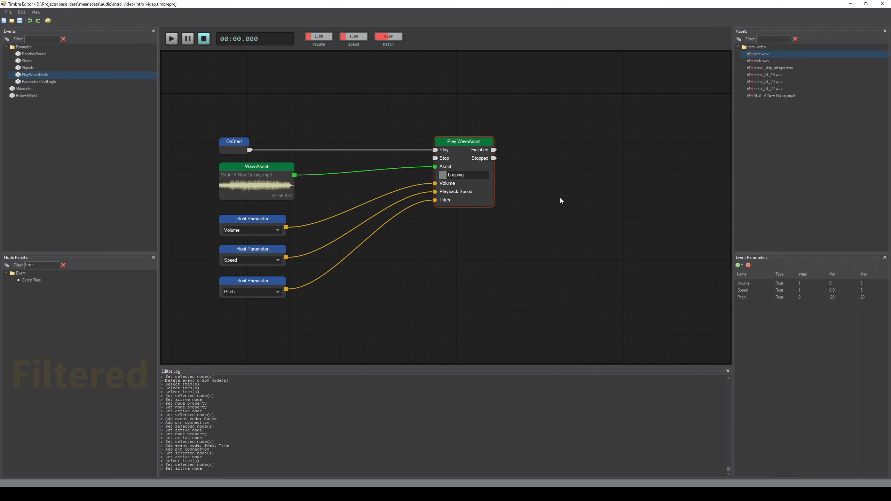
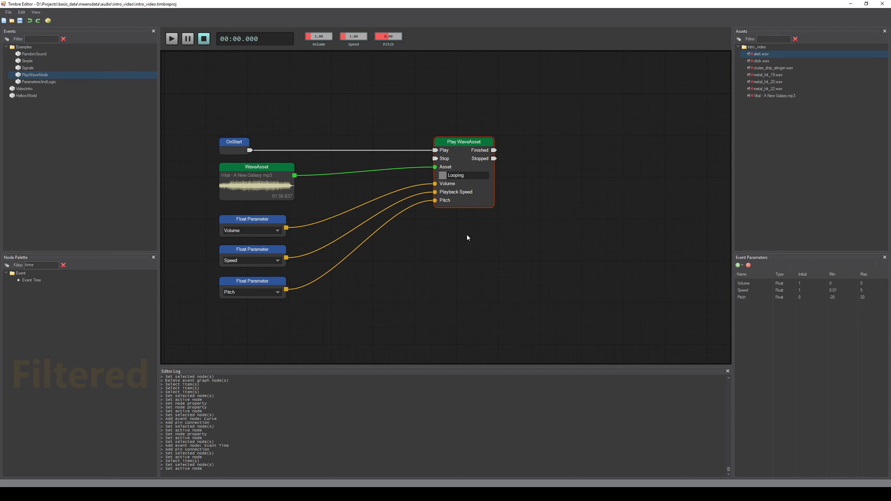
Step: Examine the PlayWaveNode graph's Float Parameter nodes and the parameter choices in the Pitch node's selector
drag(466, 235, 477, 237)
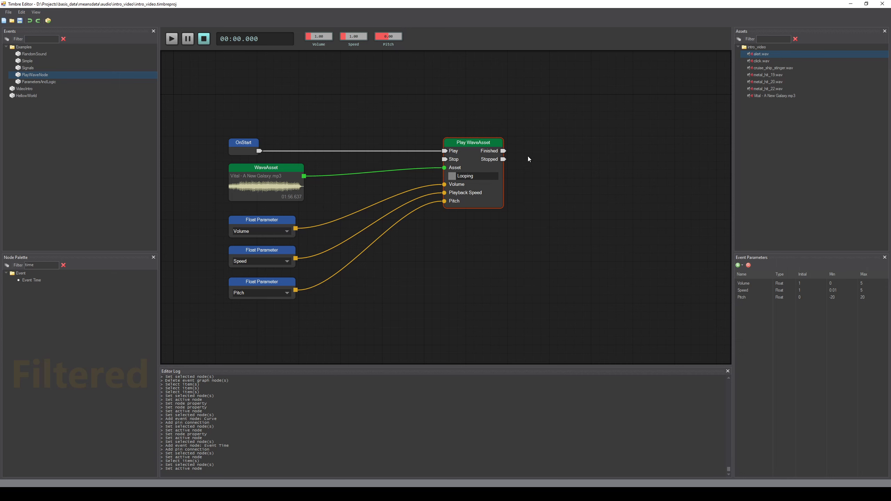
scroll(469, 250, up, 3)
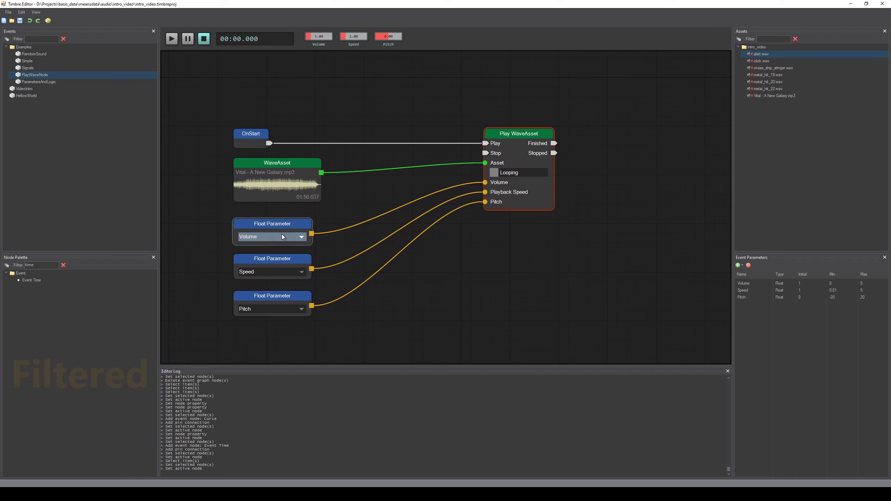
click(273, 273)
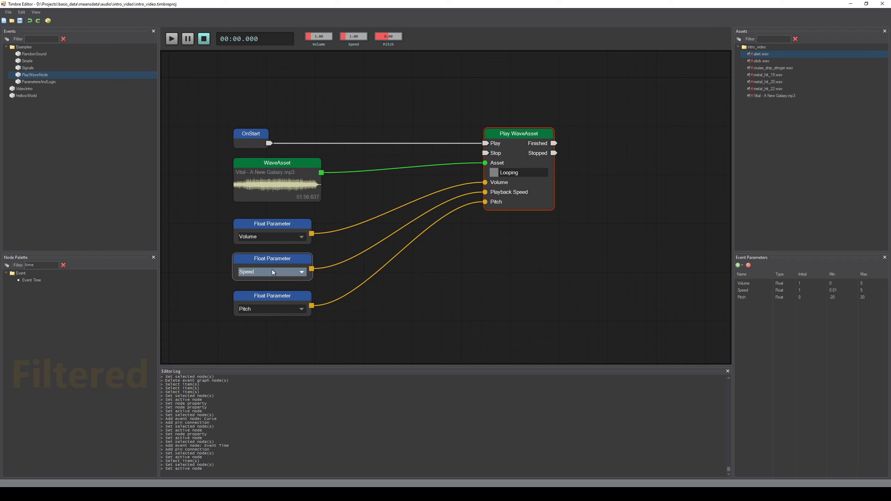
click(282, 310)
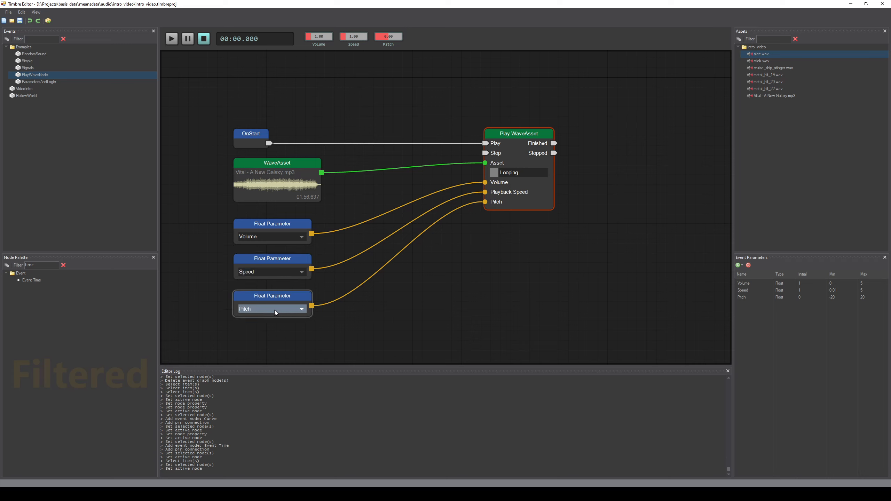
click(362, 305)
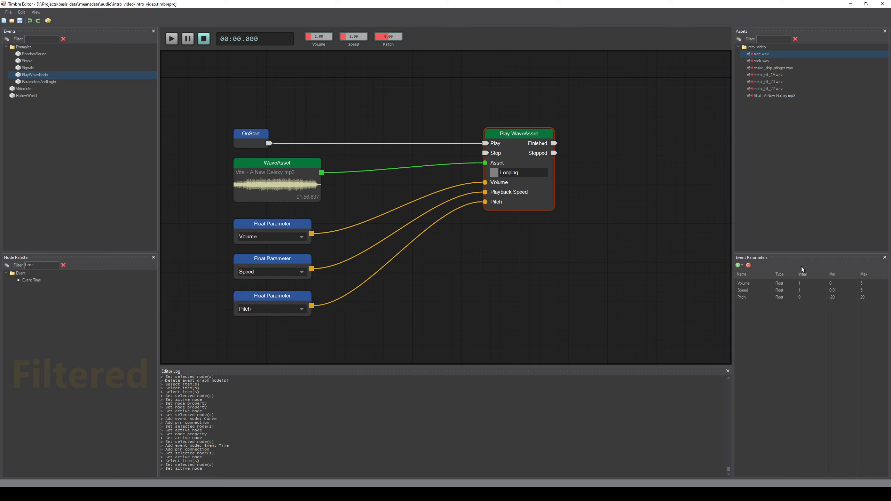
click(302, 309)
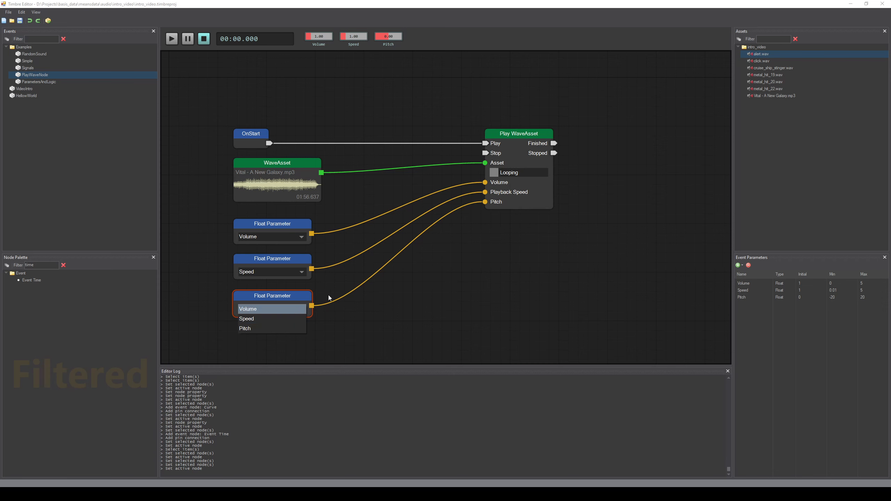
click(452, 243)
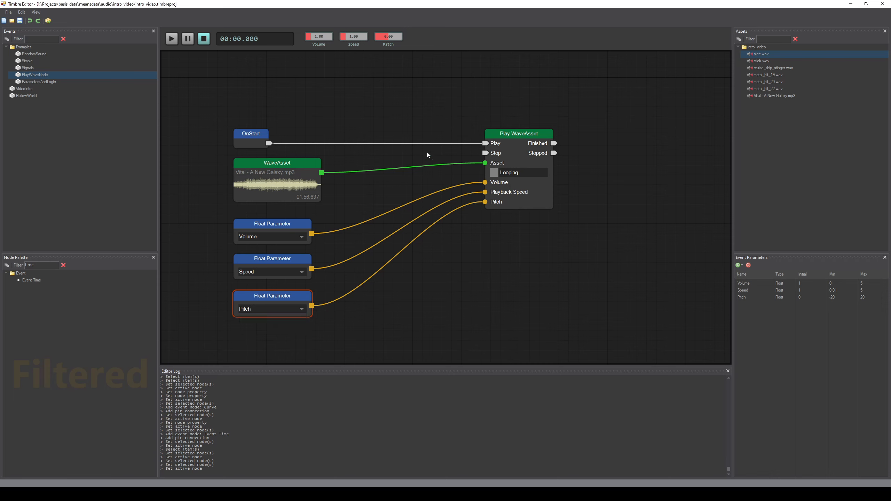
Step: Play the PlayWaveNode event while adjusting its Volume, Speed and Pitch parameters, and stop playback
click(279, 87)
click(171, 41)
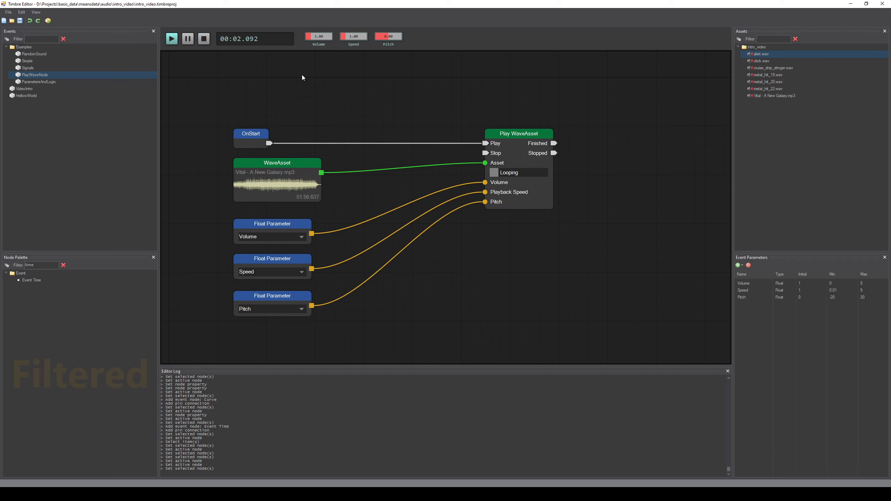
drag(320, 40, 355, 32)
double_click(357, 38)
drag(393, 37, 393, 37)
right_click(392, 36)
click(522, 135)
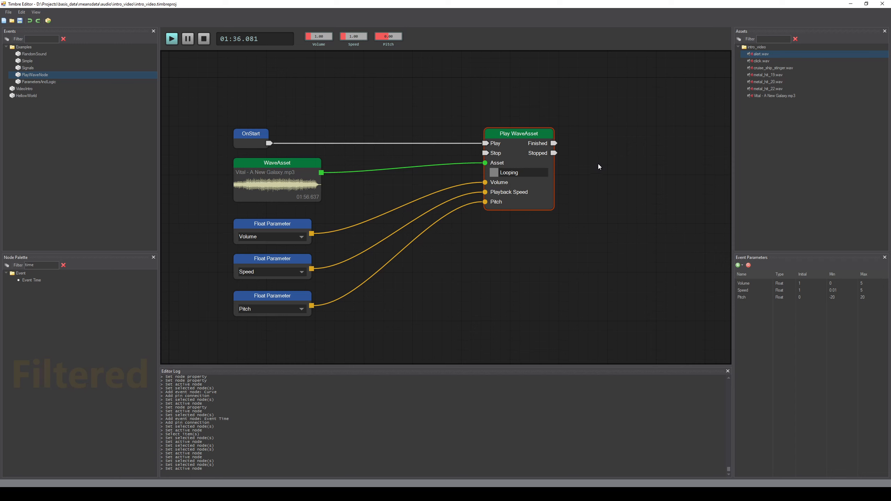
click(203, 40)
Step: Build the project and review the build output in the Editor Log
click(8, 12)
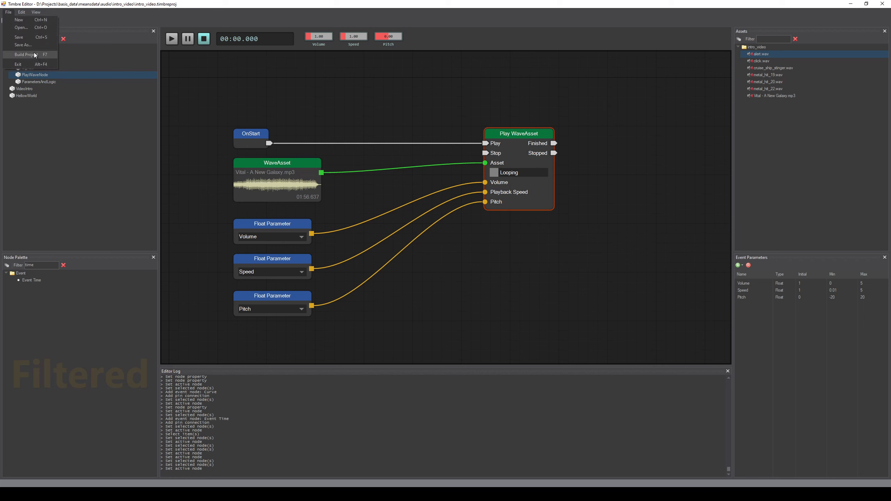
click(35, 55)
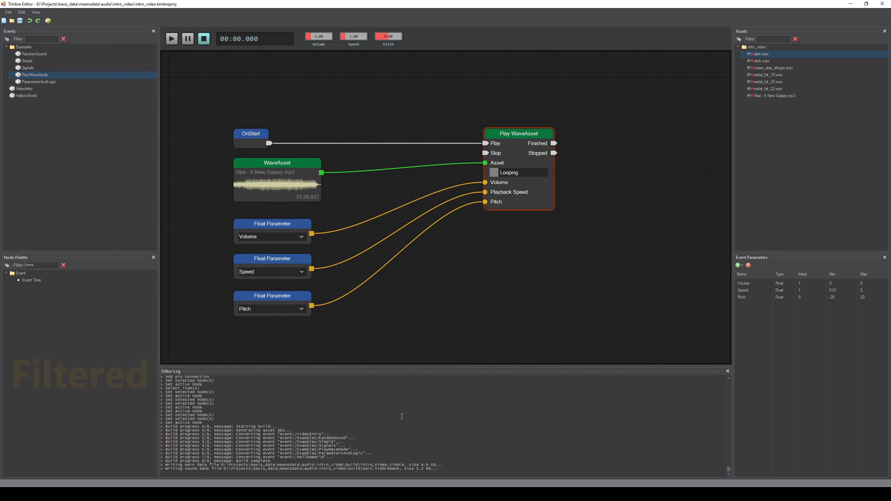
scroll(437, 445, up, 5)
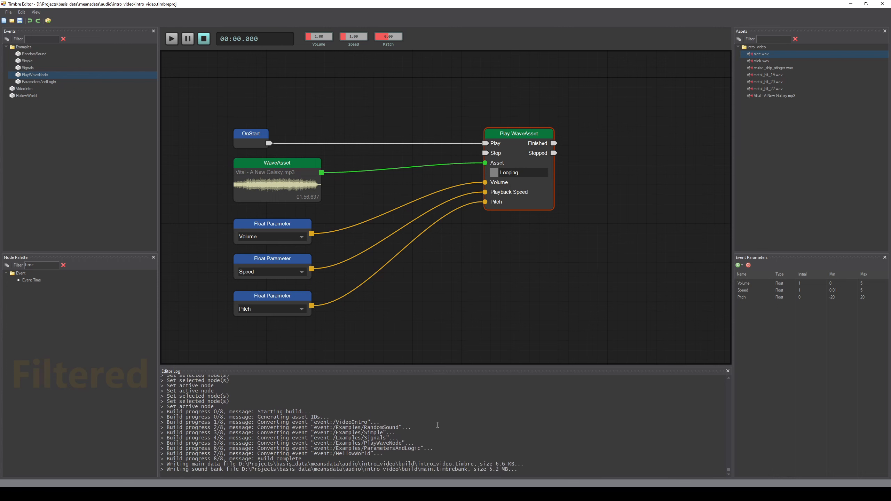
scroll(447, 426, up, 3)
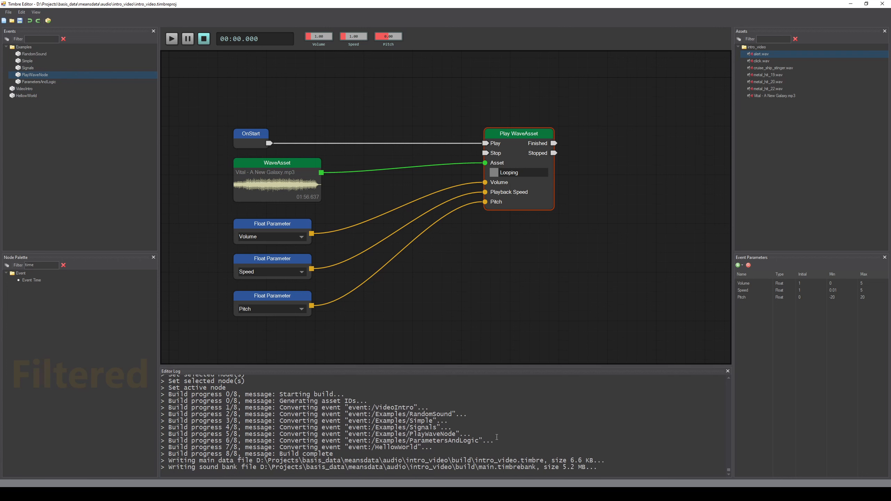
scroll(549, 431, up, 3)
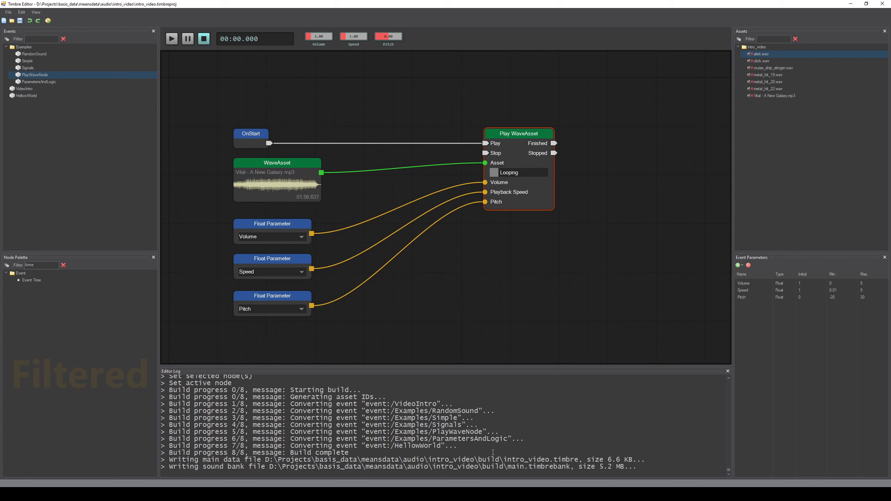
drag(475, 450, 151, 402)
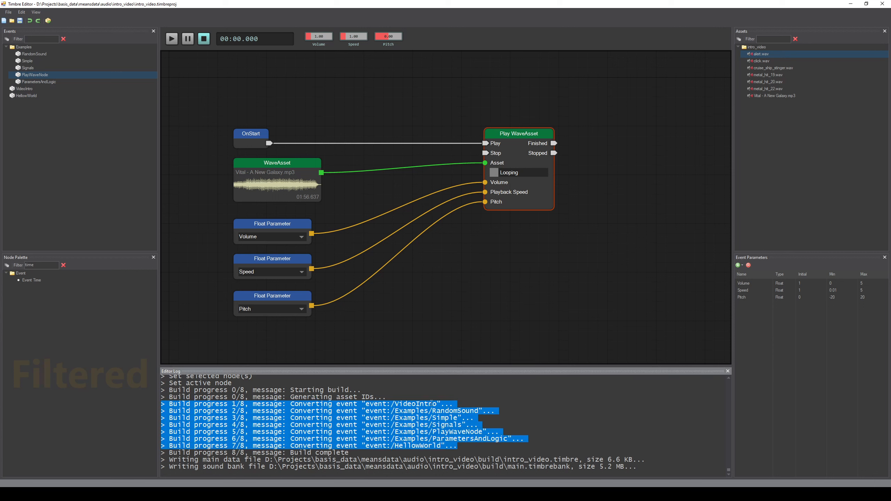
click(429, 410)
drag(365, 406, 436, 404)
Step: Copy the VideoIntro event's path to the clipboard
click(24, 89)
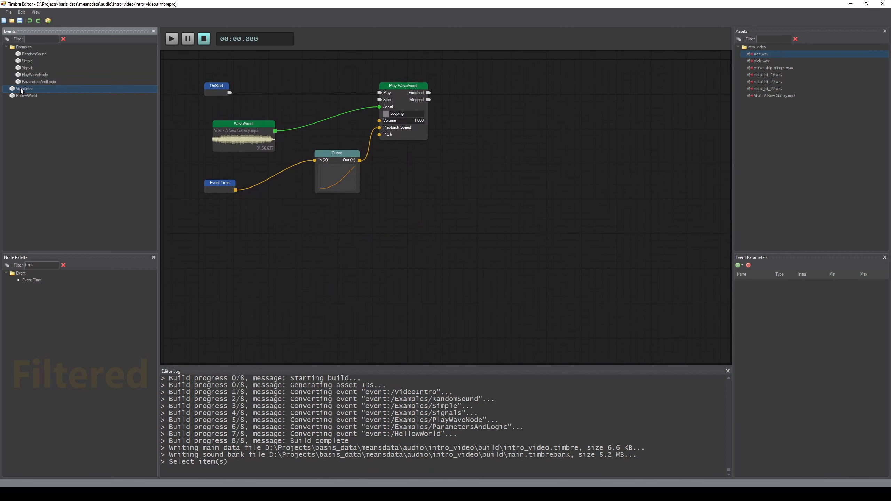
right_click(23, 90)
click(43, 94)
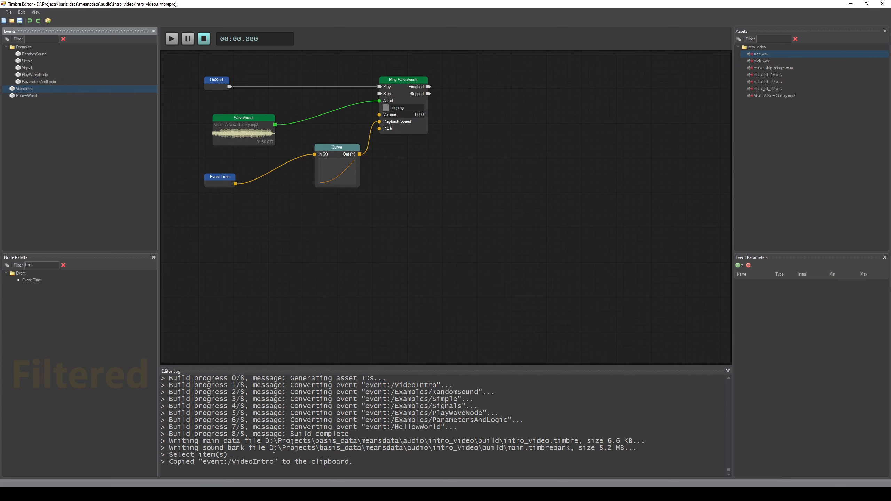
drag(203, 462, 274, 462)
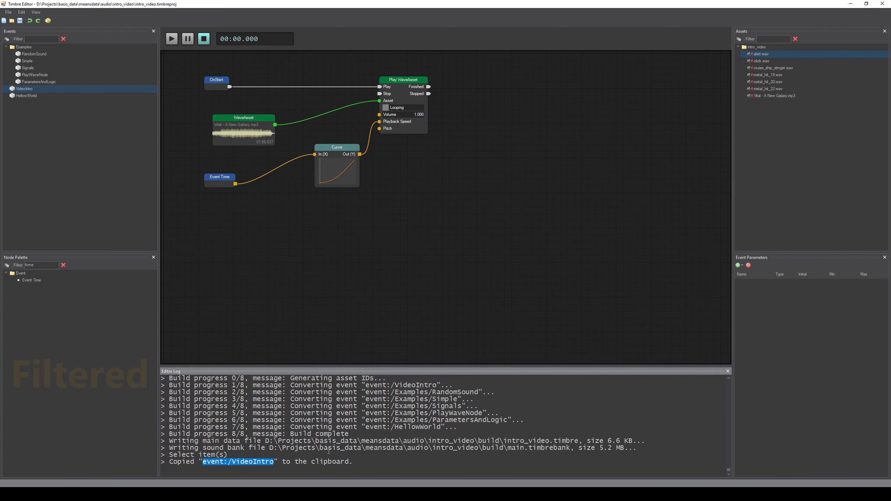
Step: Enlarge the Editor Log panel to show more of the build output
drag(498, 367, 494, 314)
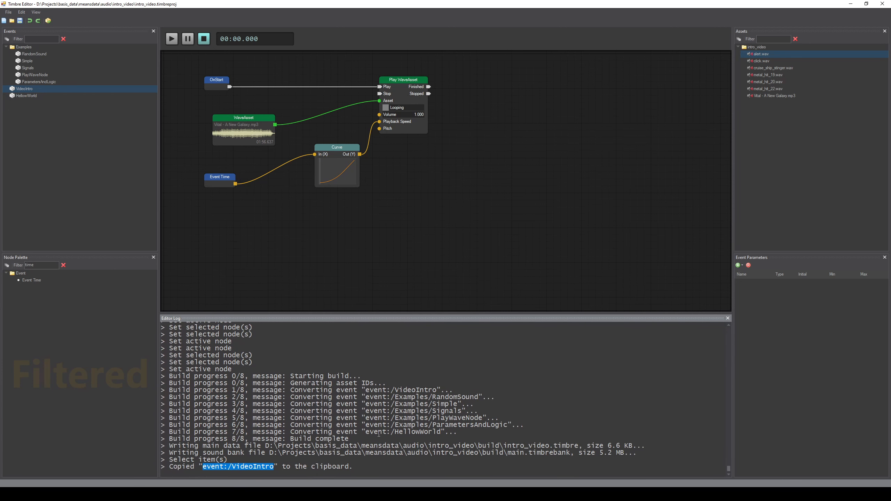
drag(395, 438, 193, 389)
click(411, 417)
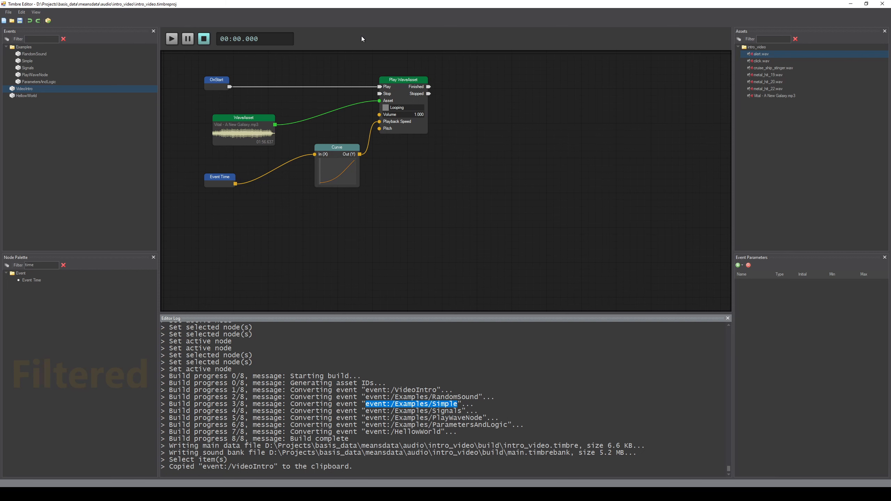
Step: Open the ParametersAndLogic, PlayWaveNode, Signals and RandomSound example events in turn
click(51, 82)
click(49, 76)
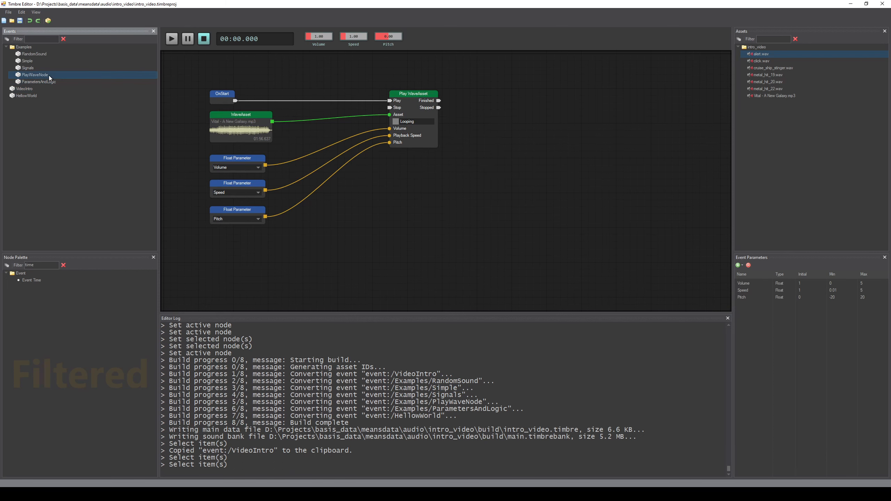
click(51, 69)
click(49, 54)
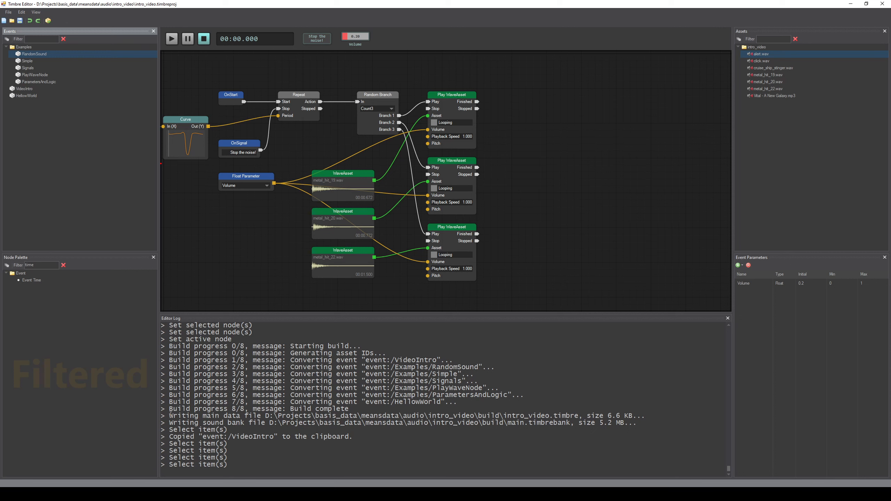
Step: Examine the build output lines for the written main data and sound bank files
drag(258, 416, 562, 423)
click(561, 423)
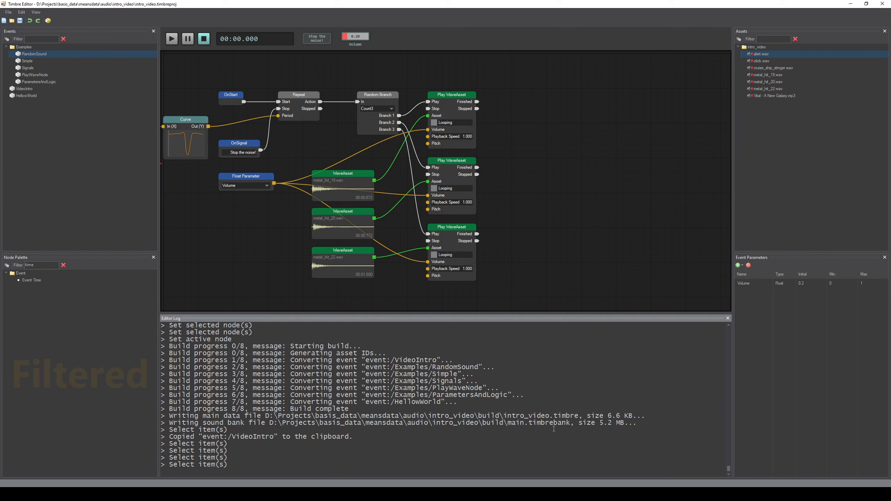
drag(644, 424, 162, 423)
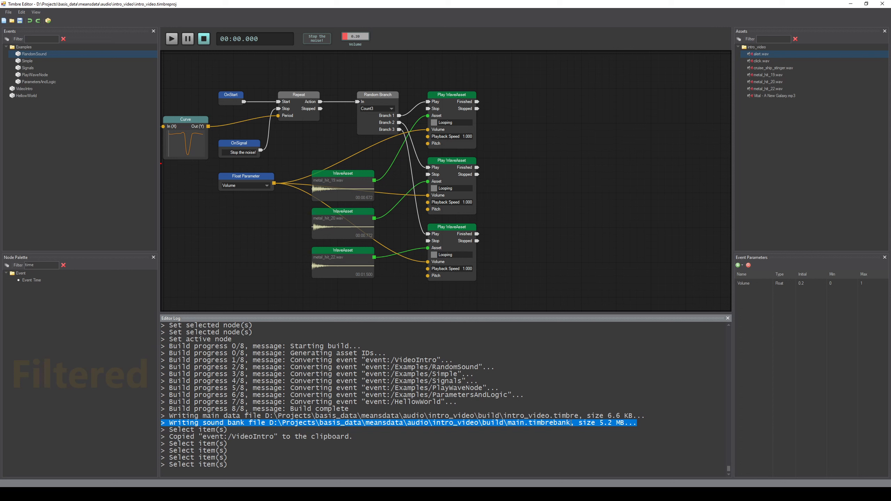
click(607, 427)
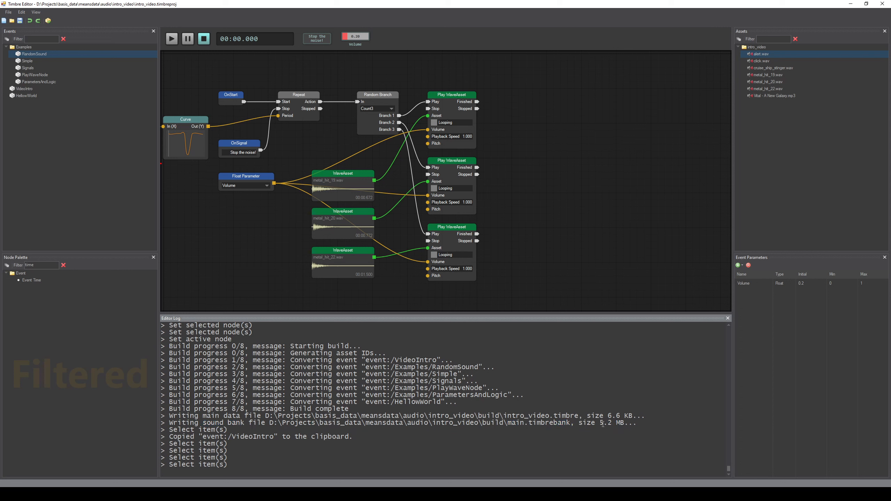
drag(604, 424, 158, 417)
double_click(620, 423)
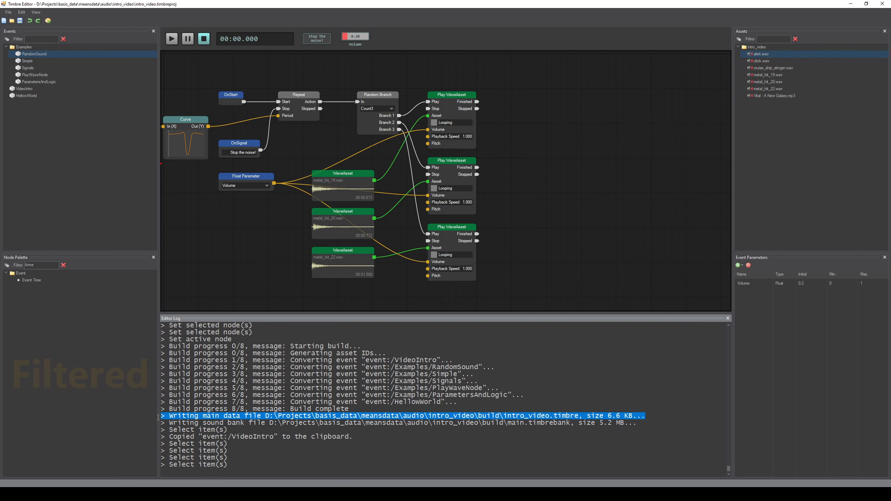
drag(538, 278, 613, 276)
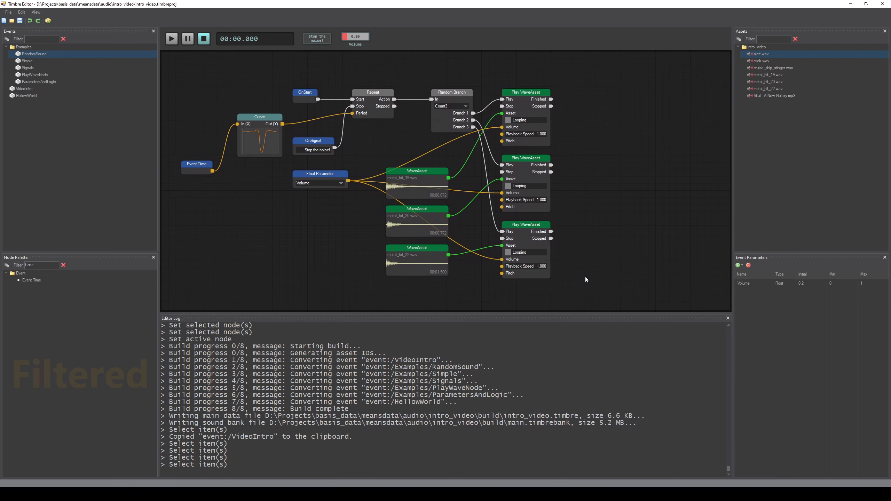
drag(625, 416, 633, 416)
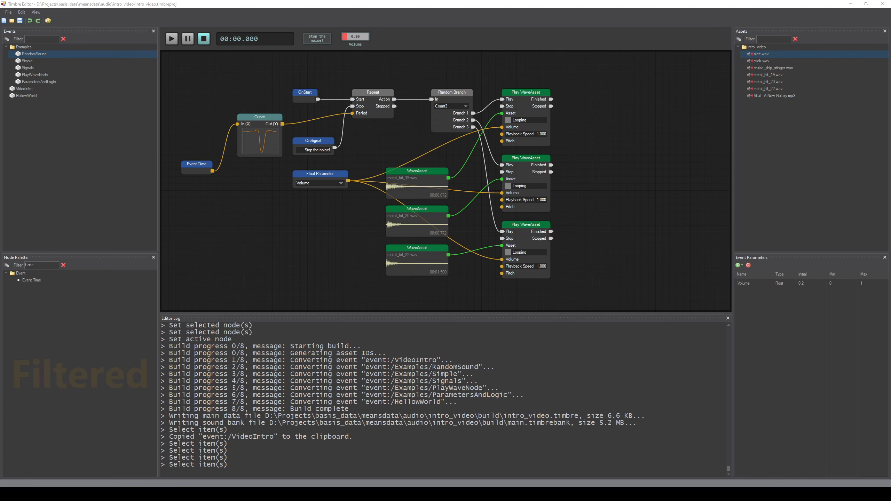
Step: Switch to the SoLoud introduction page in the browser and scroll through its overview
drag(890, 72, 279, 53)
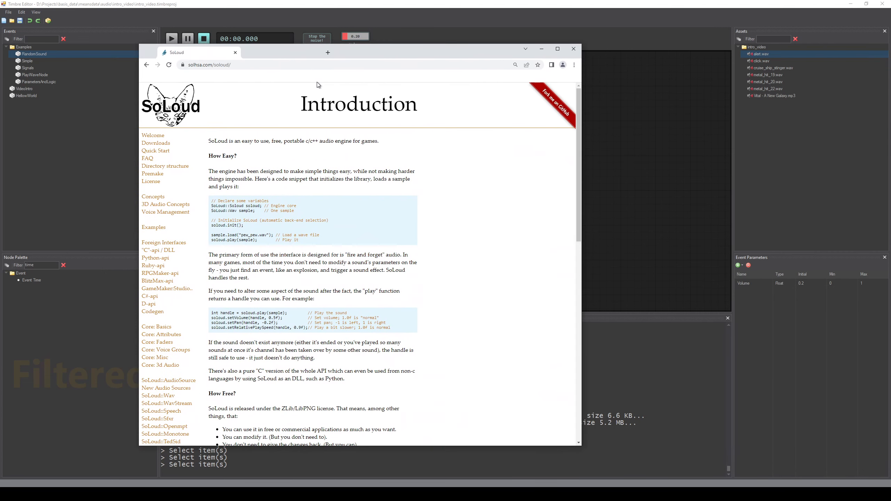
drag(581, 294, 554, 296)
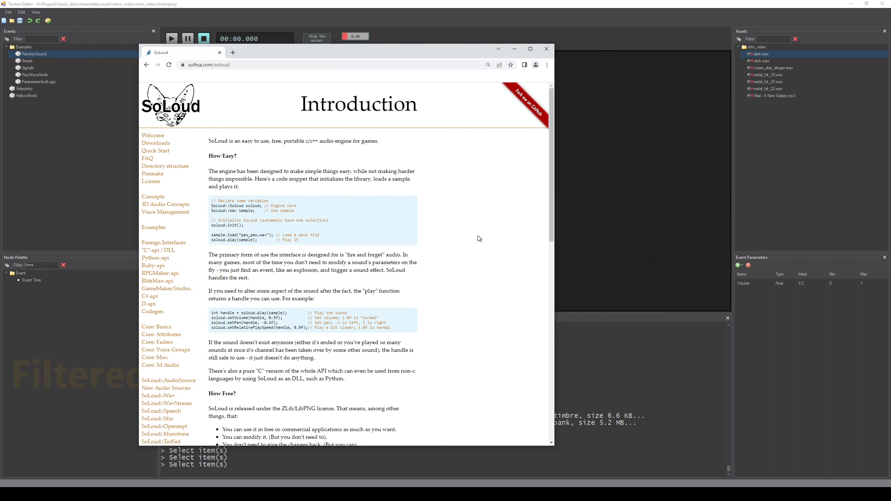
scroll(480, 237, down, 8)
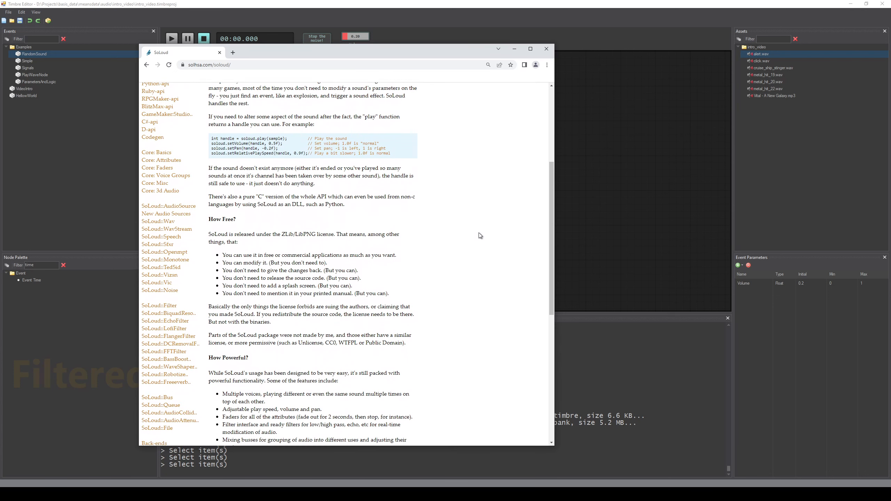
scroll(478, 234, up, 3)
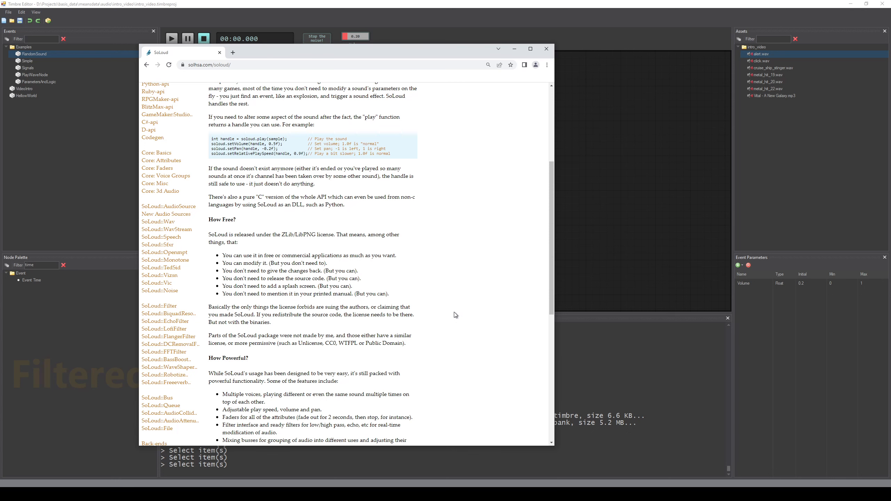
scroll(454, 313, up, 5)
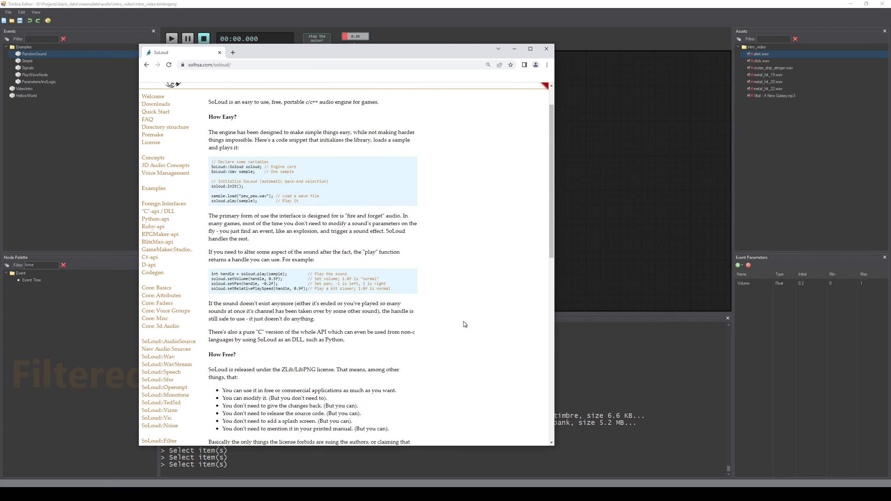
scroll(464, 323, down, 10)
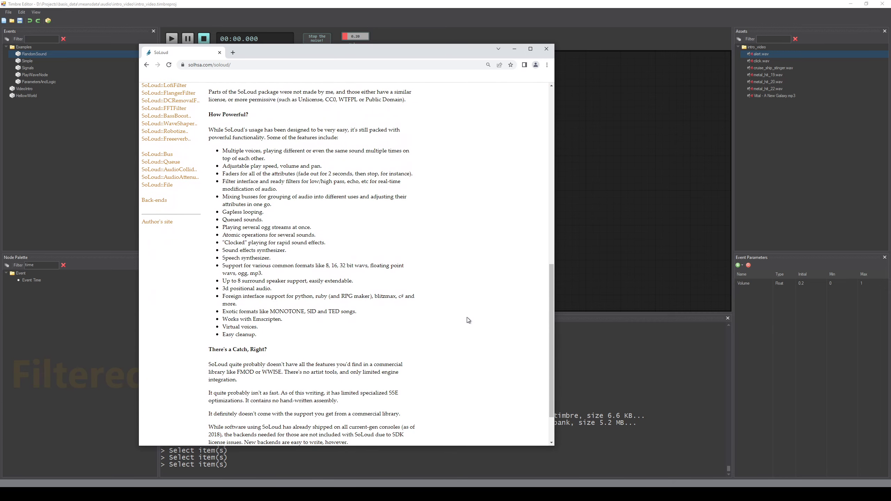
scroll(467, 317, up, 10)
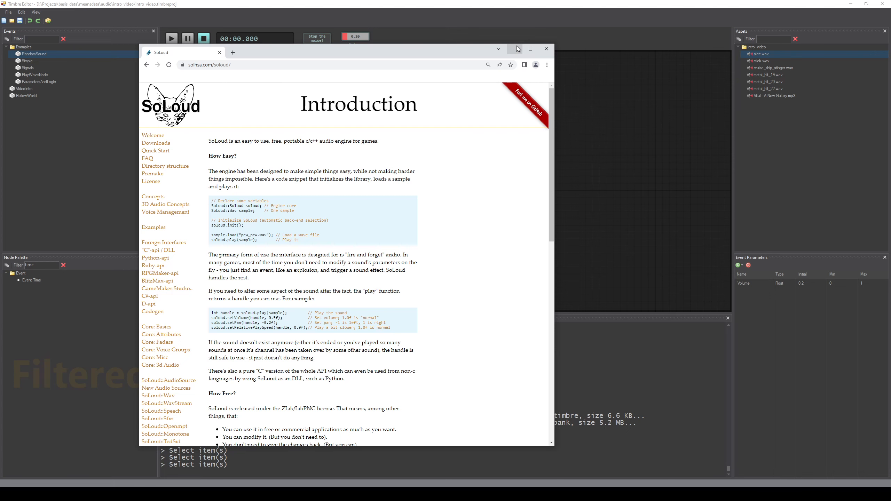
Step: Return to the editor, open the VideoIntro event and play it
click(516, 49)
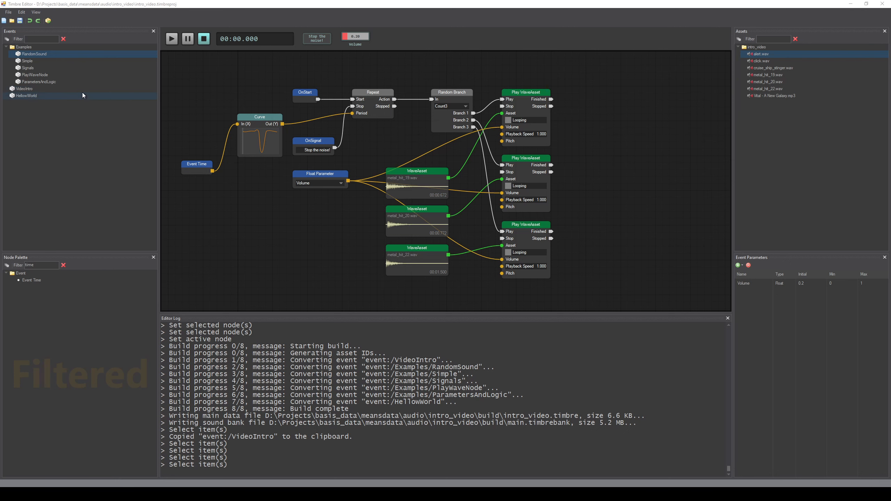
click(50, 88)
click(171, 40)
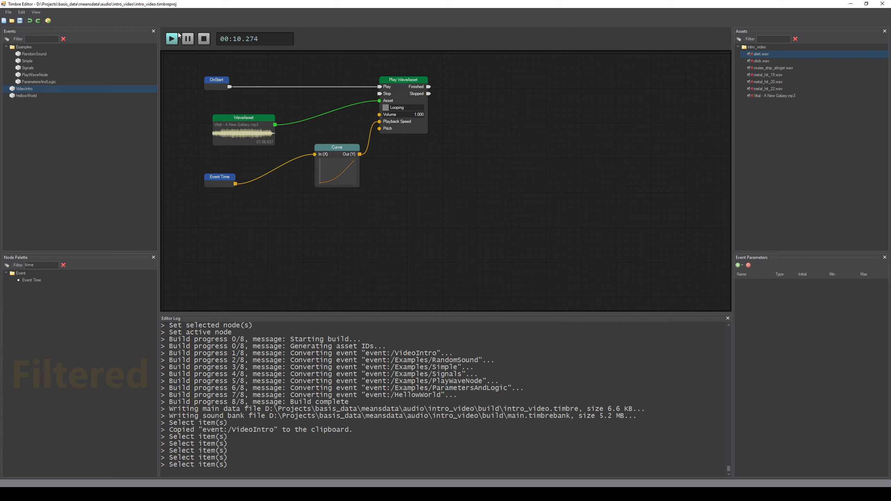
Step: Select the VideoIntro graph's nodes and the WaveAsset node, and stop the event's playback
drag(195, 64, 467, 224)
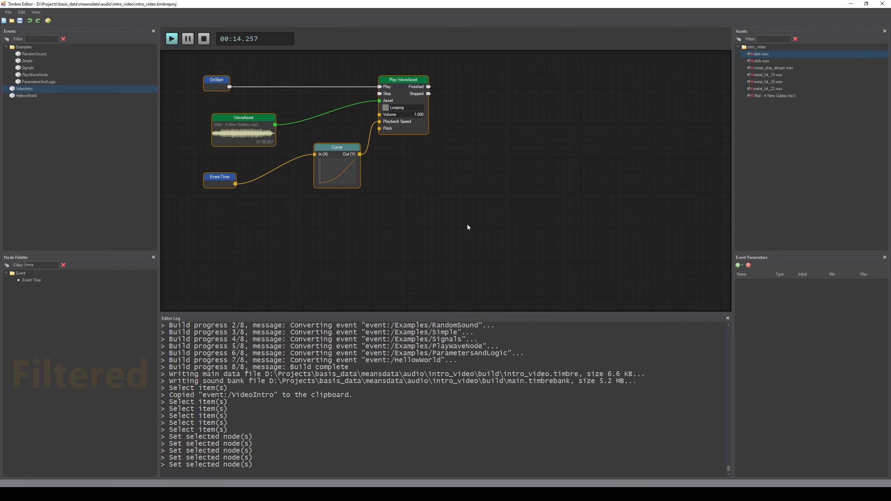
click(487, 237)
click(238, 143)
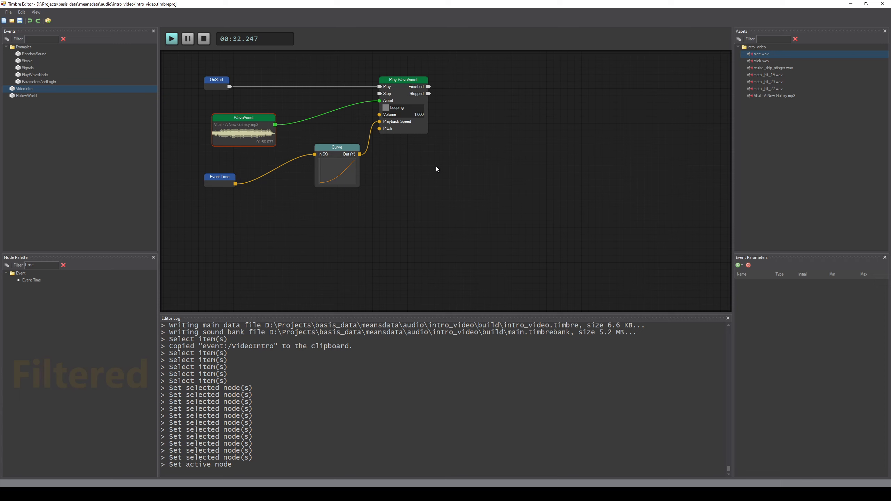
click(202, 41)
click(421, 235)
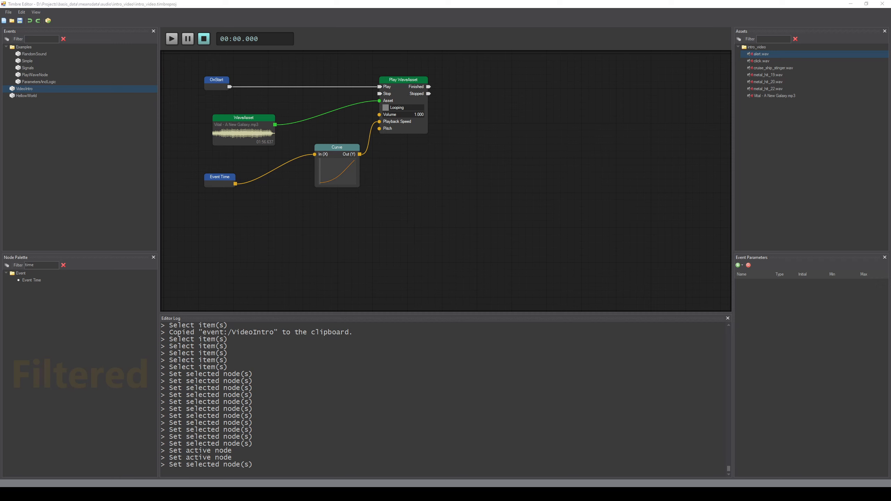
Step: Switch to the Basis Material Editor, restore its window, and open the grass_tuft_base.basisnodematerial file
click(493, 289)
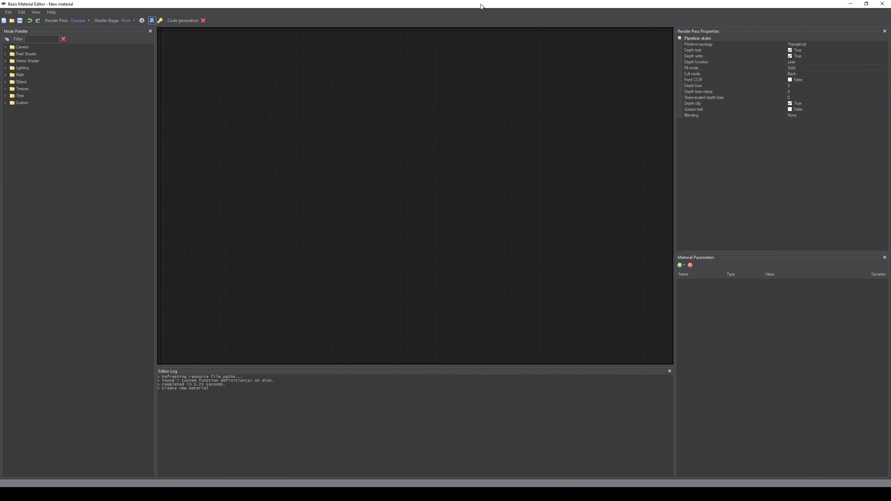
drag(481, 4, 476, 45)
click(187, 51)
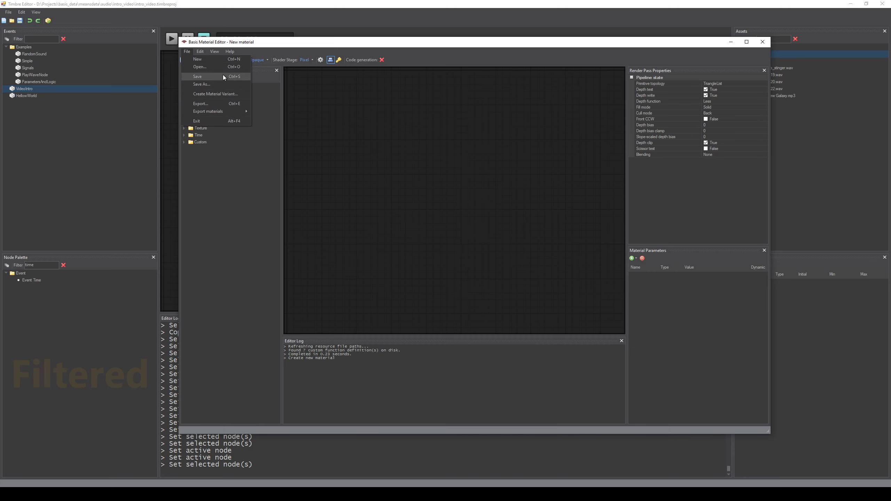
click(222, 66)
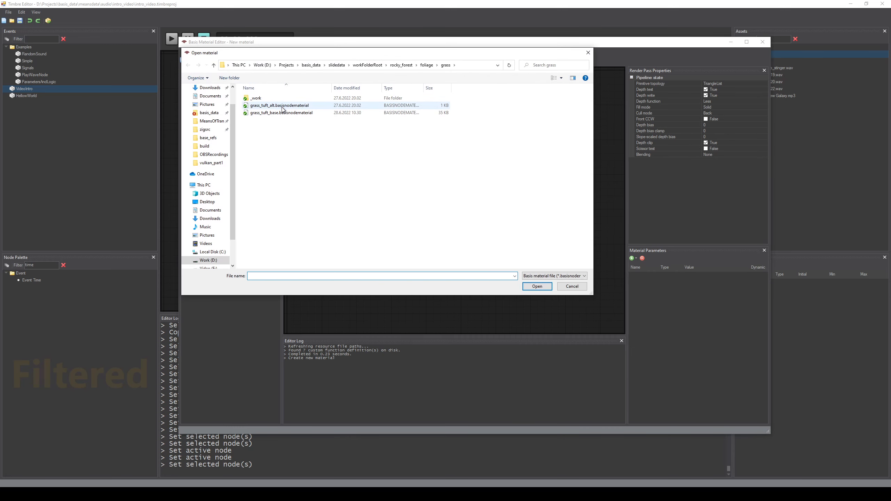
double_click(283, 110)
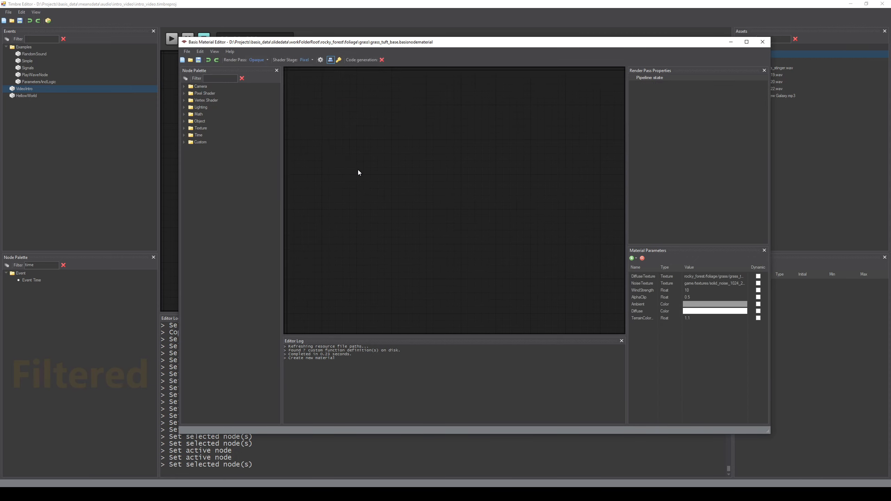
Step: Examine the grass material's node graph up close, then close the Material Editor
click(670, 118)
drag(513, 246, 465, 230)
scroll(454, 235, down, 2)
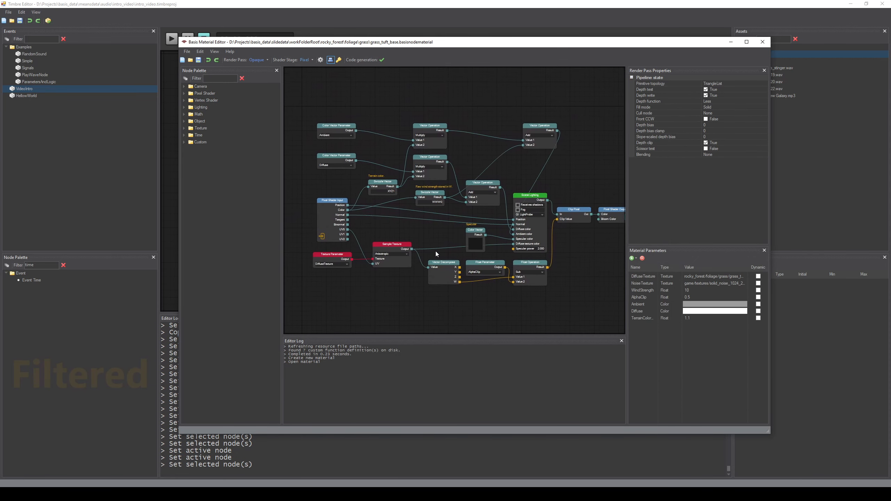
scroll(428, 254, up, 3)
scroll(442, 255, up, 2)
scroll(441, 255, down, 4)
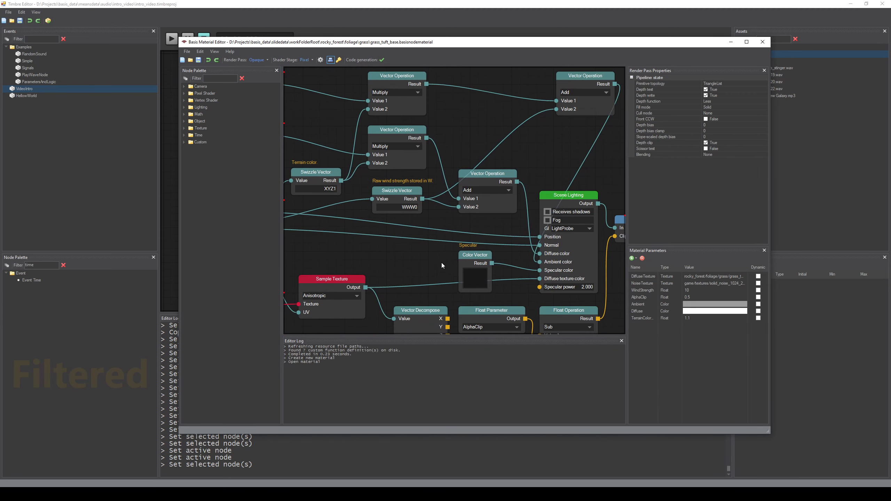
drag(442, 267, 440, 245)
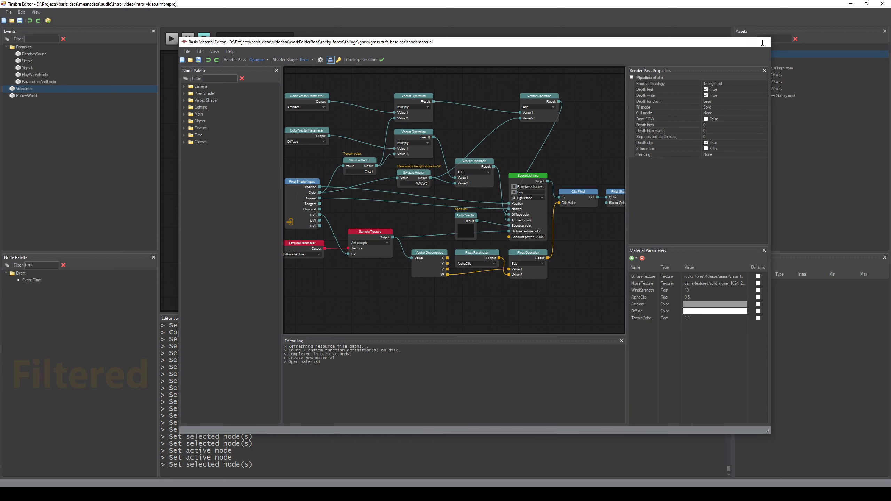
click(762, 42)
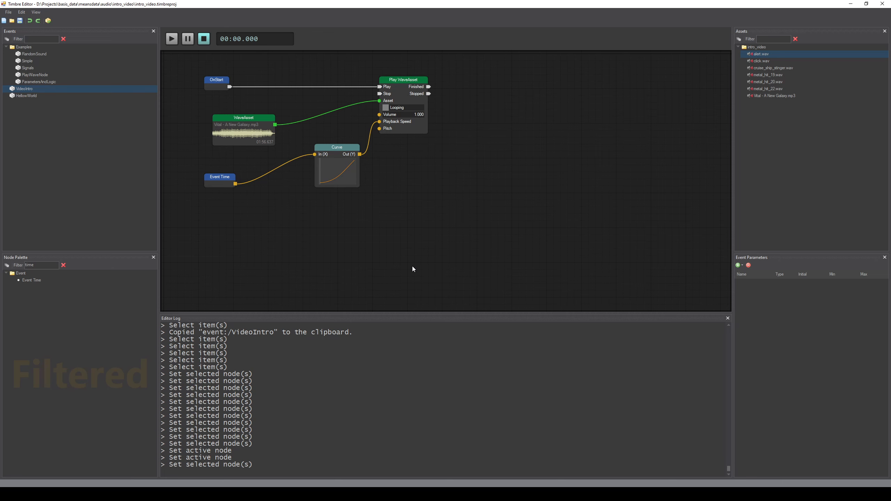
drag(438, 244, 516, 268)
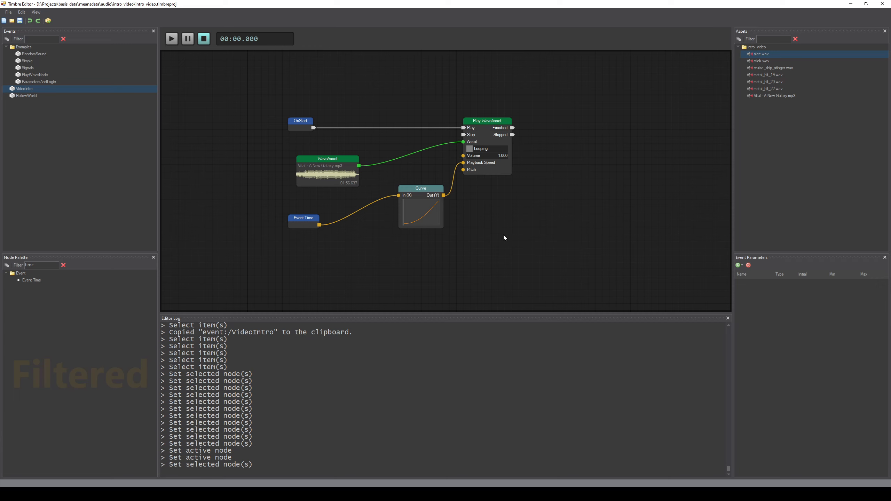
drag(462, 155, 406, 124)
click(39, 40)
text(something)
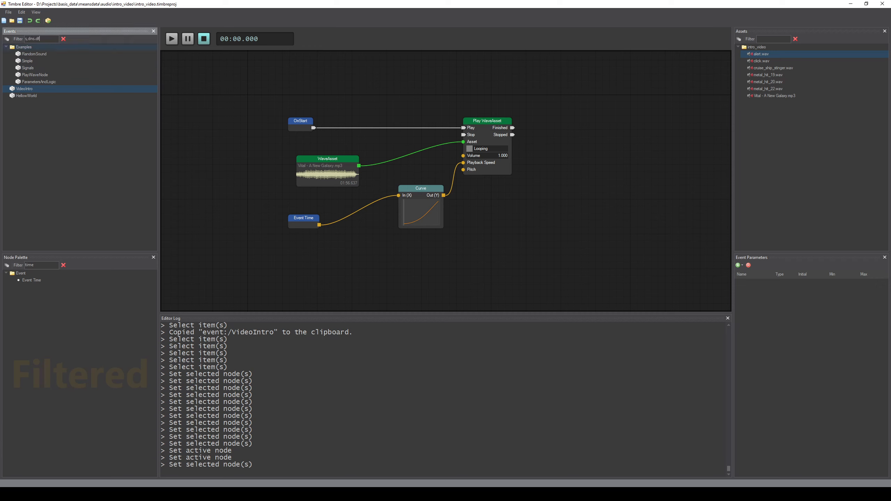
key(BackSpace)
key(BackSpace)
key(BackSpace)
key(BackSpace)
key(BackSpace)
key(BackSpace)
key(BackSpace)
key(BackSpace)
key(BackSpace)
Step: Delete the Curve node from the VideoIntro graph
click(397, 261)
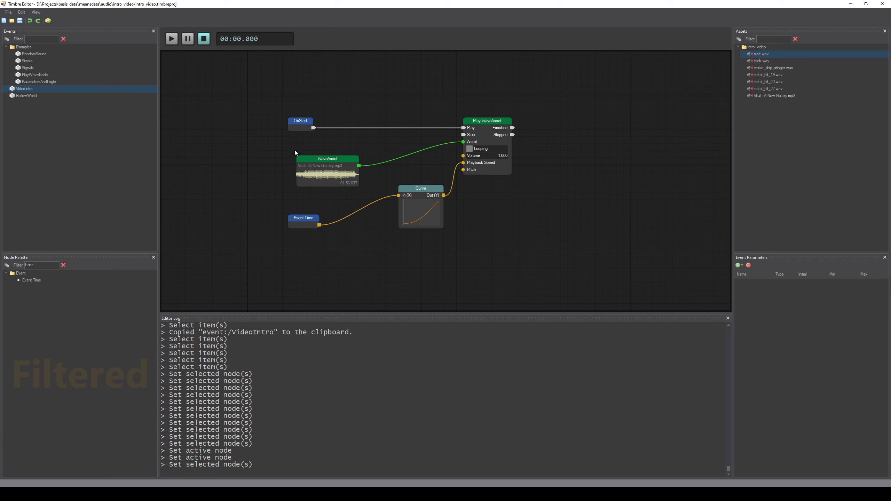
click(434, 191)
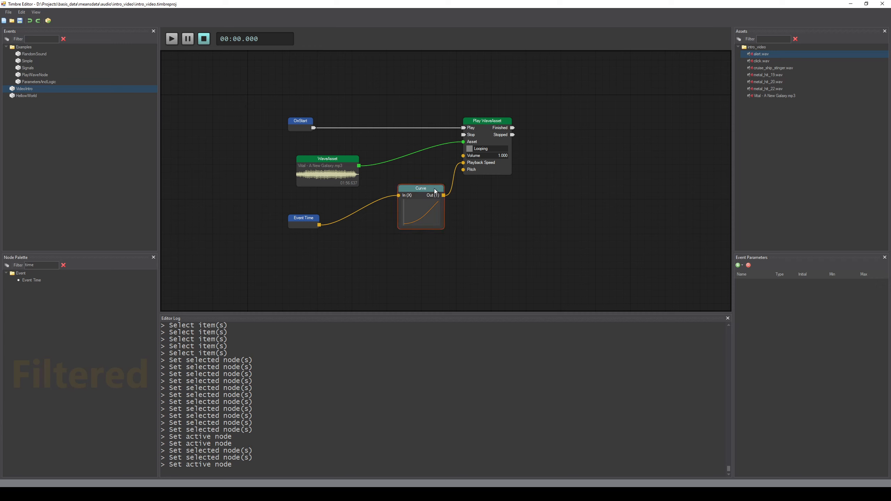
key(Delete)
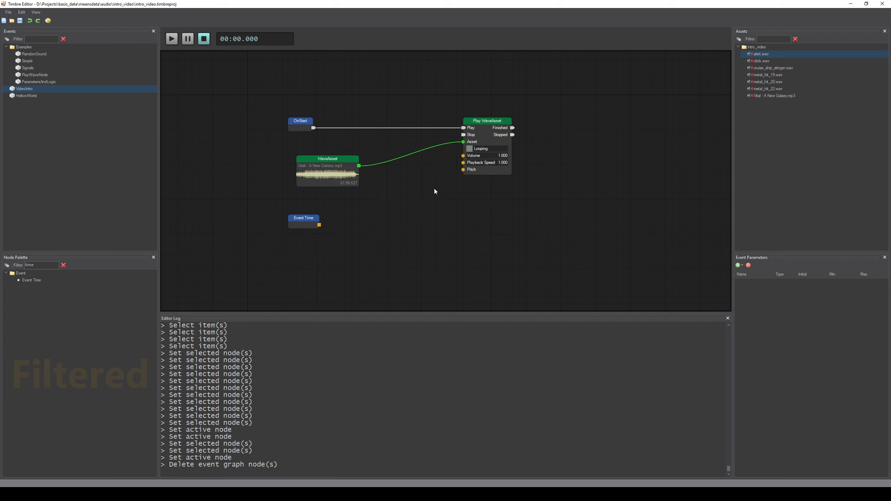
Step: Play the VideoIntro event and delete the Event Time node
click(170, 39)
click(308, 221)
key(Delete)
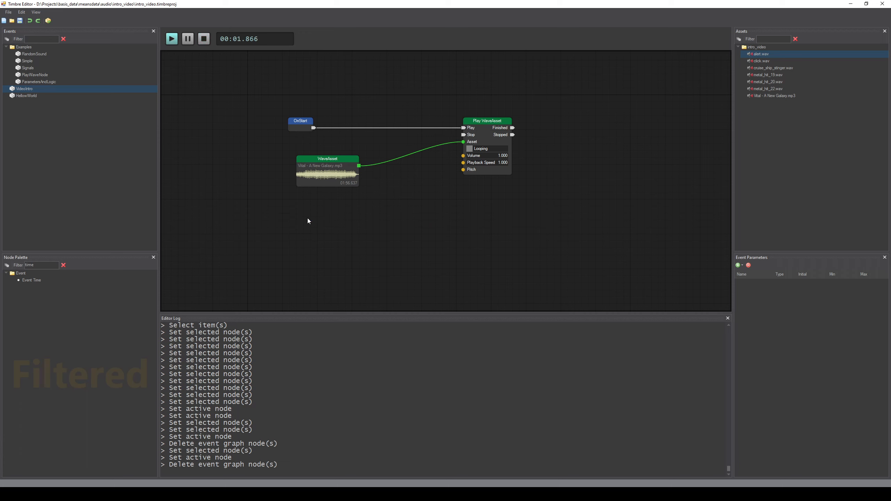